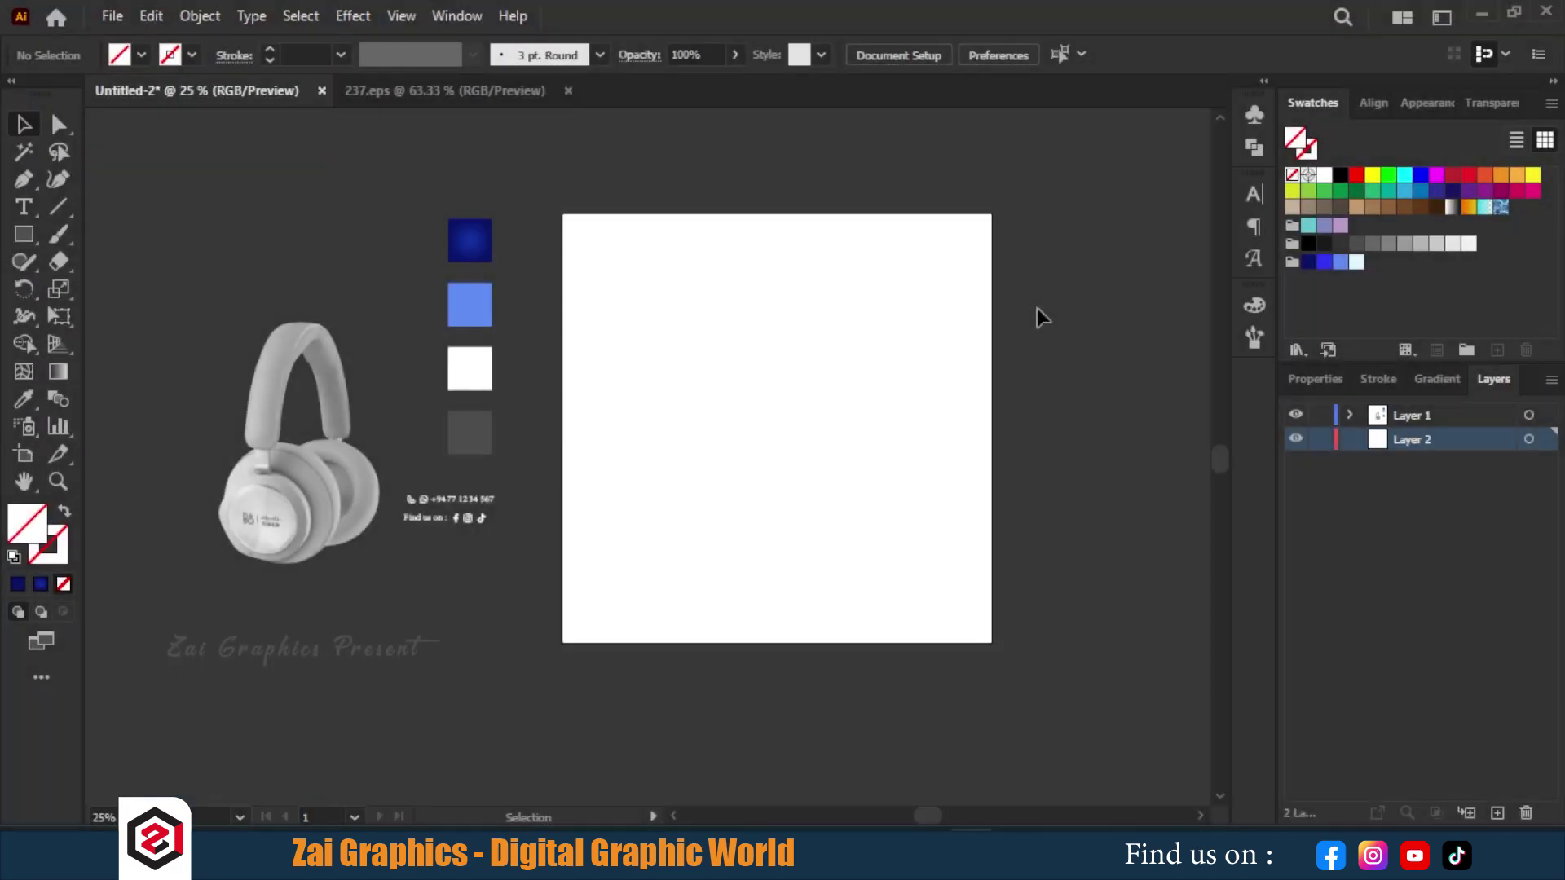
# Step: Cover the artboard with a rectangle filled with the dark blue radial gradient
pyautogui.scroll(1, 812, 384)
pyautogui.moveTo(789, 377); pyautogui.dragTo(657, 400)
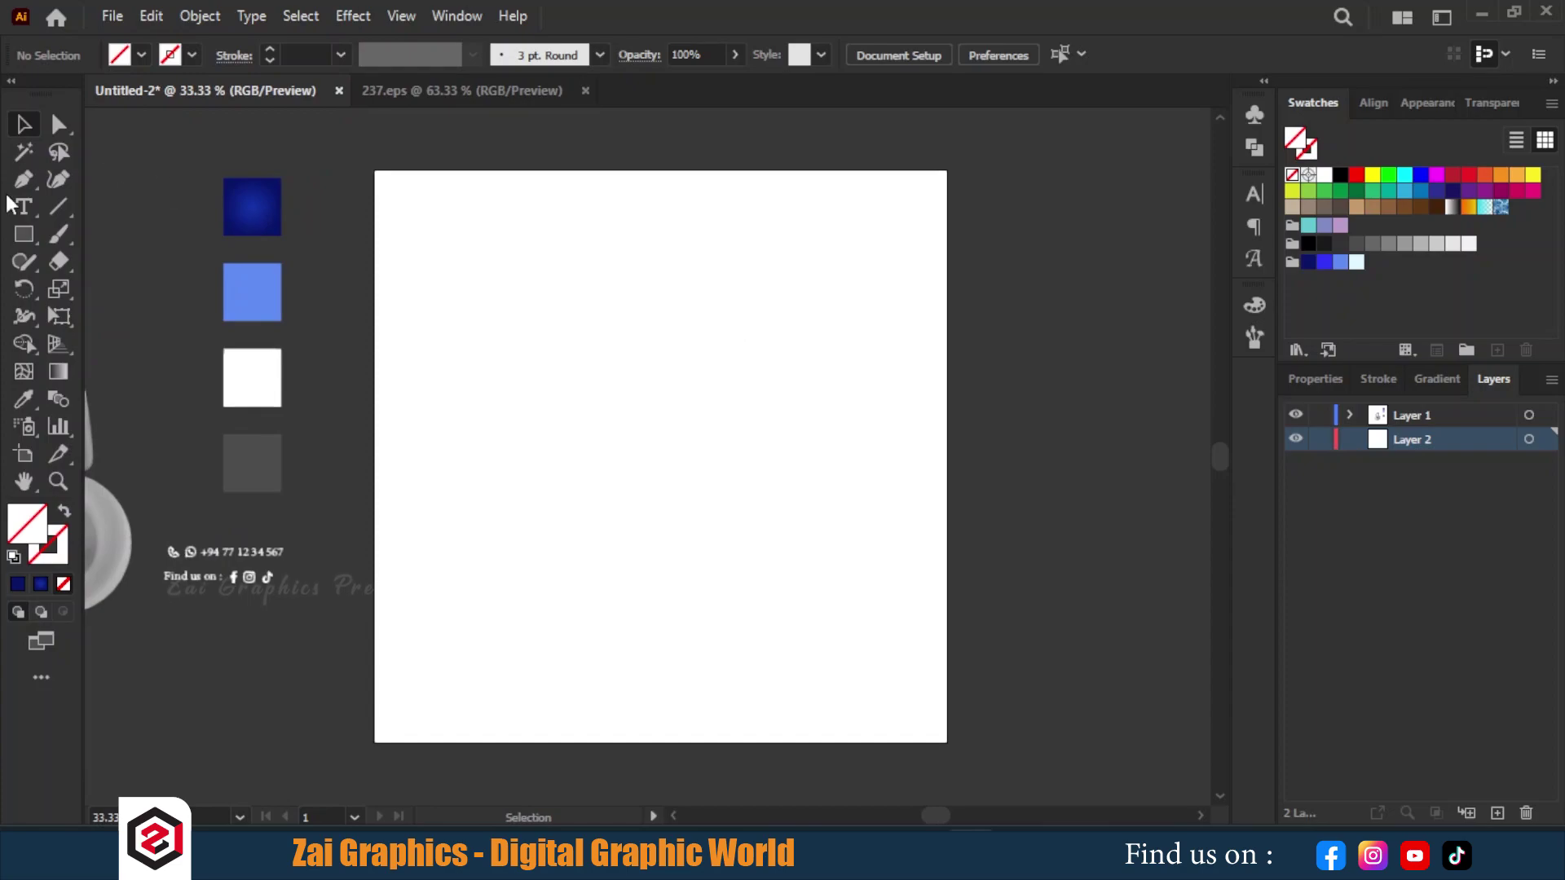
pyautogui.moveTo(375, 171); pyautogui.dragTo(947, 742)
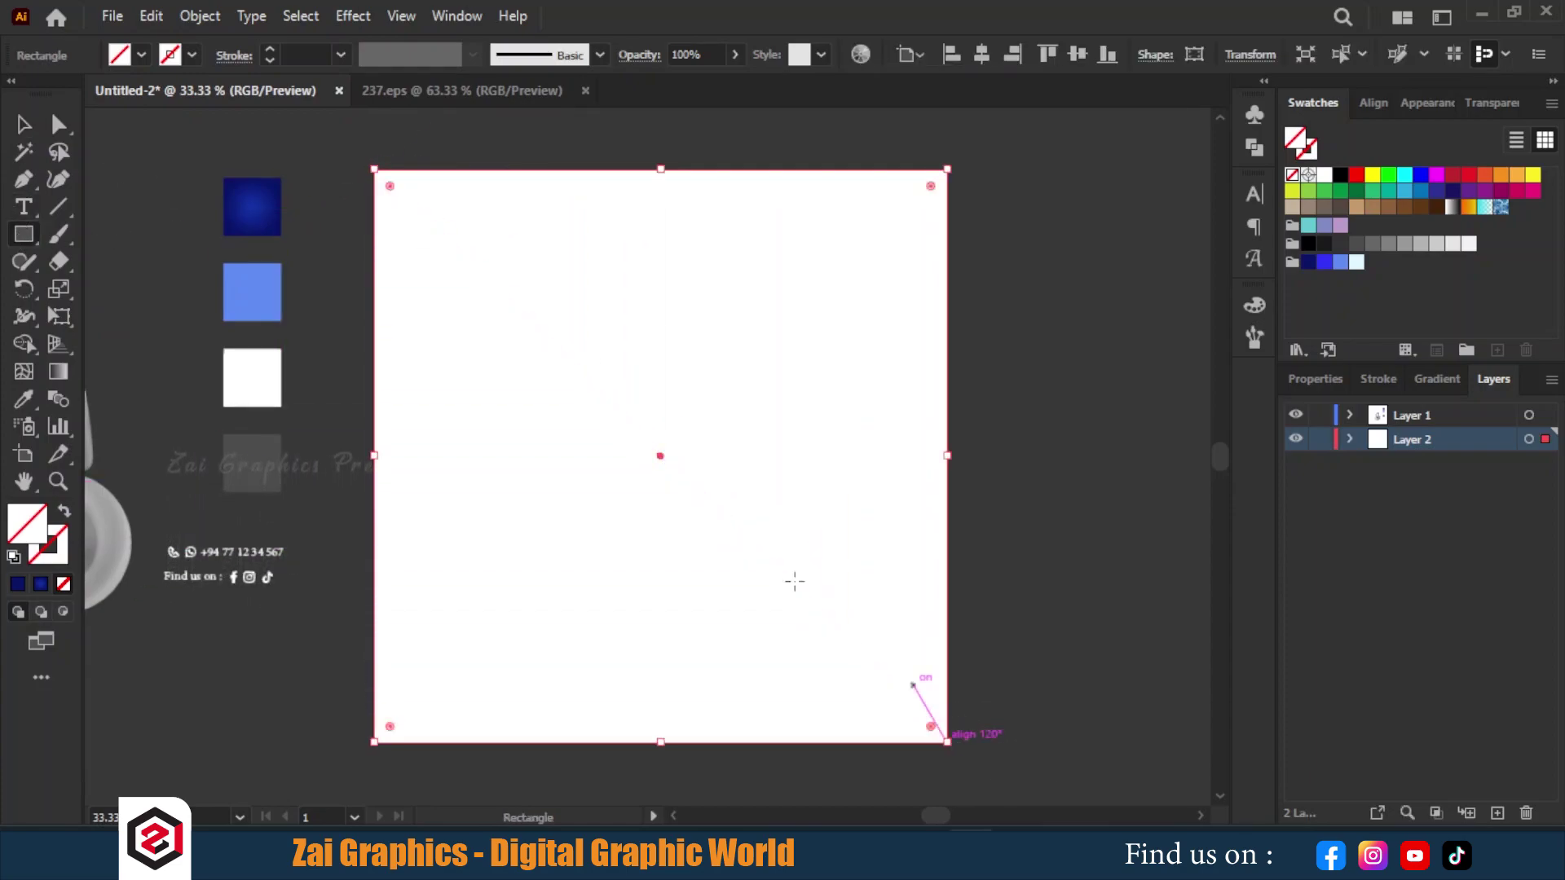
pyautogui.click(23, 399)
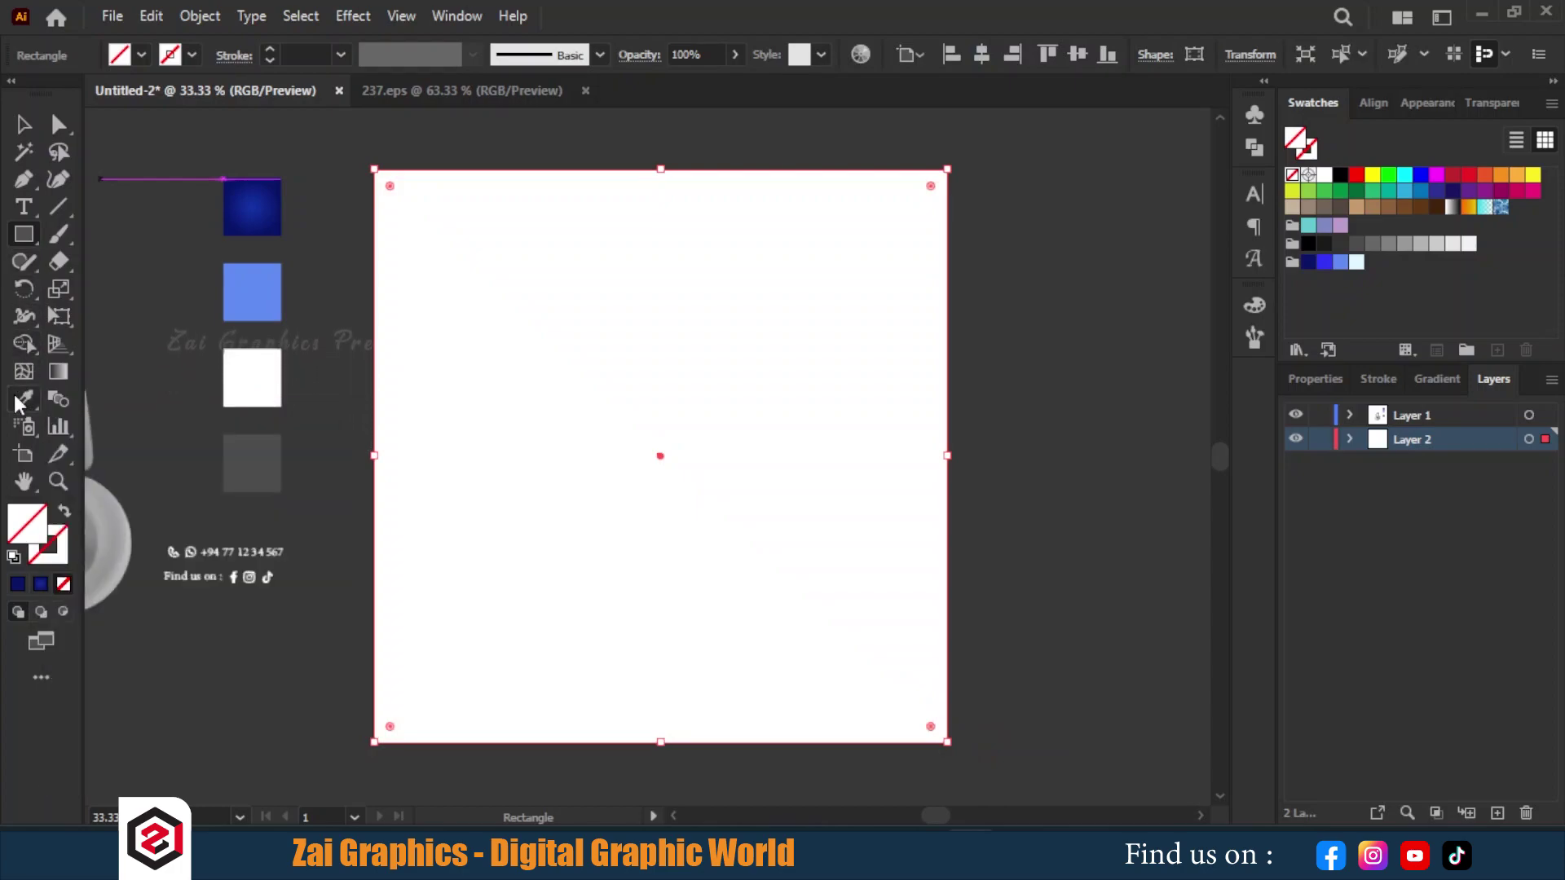
pyautogui.click(269, 201)
# Step: Lock the background rectangle in place
pyautogui.click(24, 125)
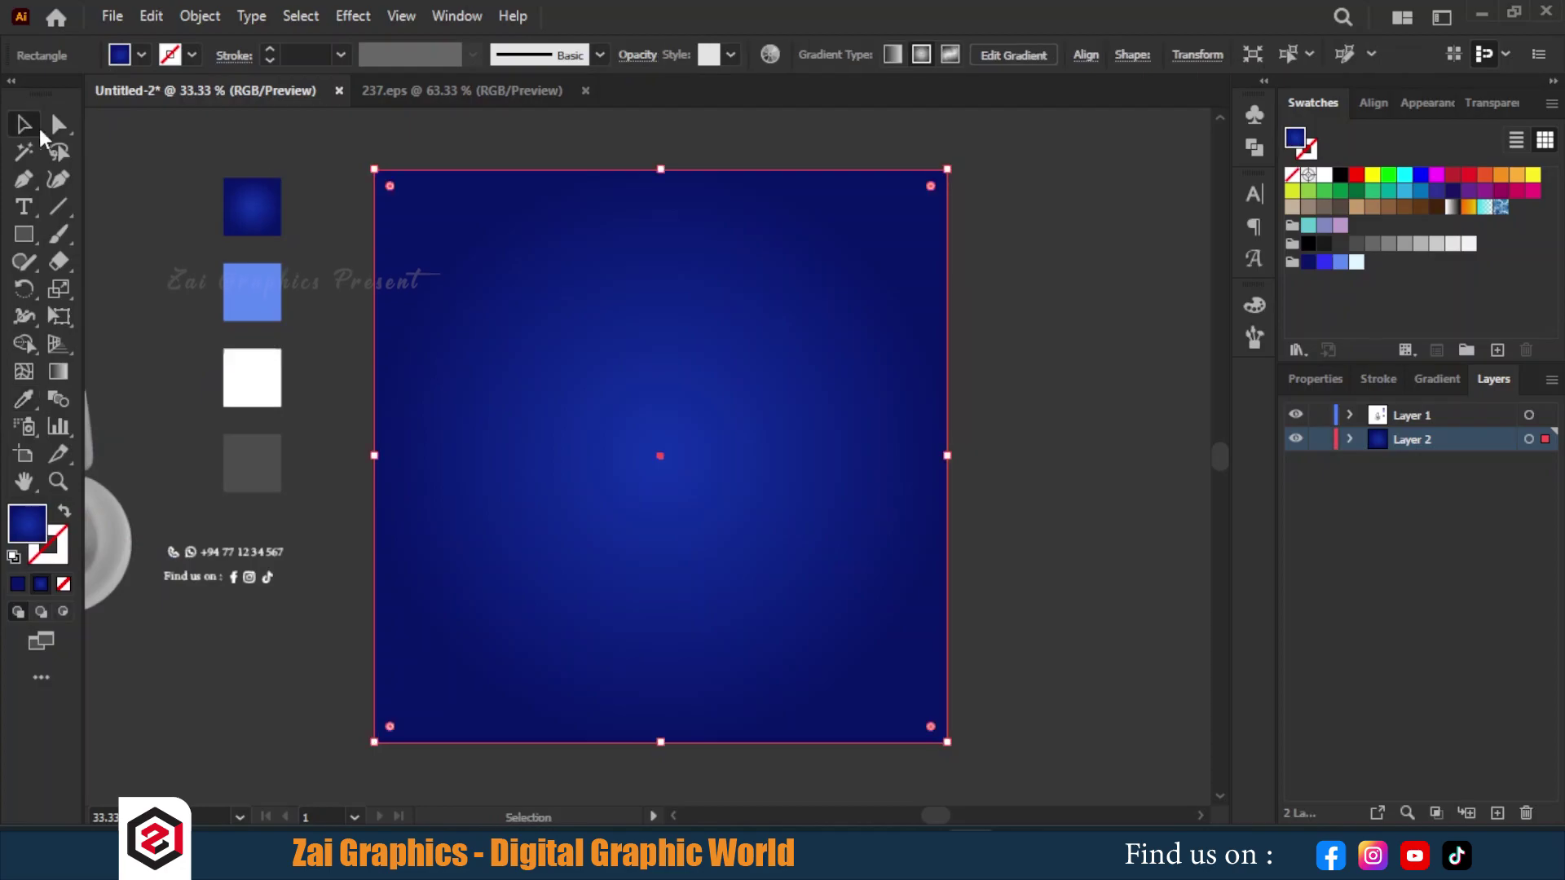
pyautogui.click(1052, 232)
pyautogui.click(839, 392)
pyautogui.press('a')
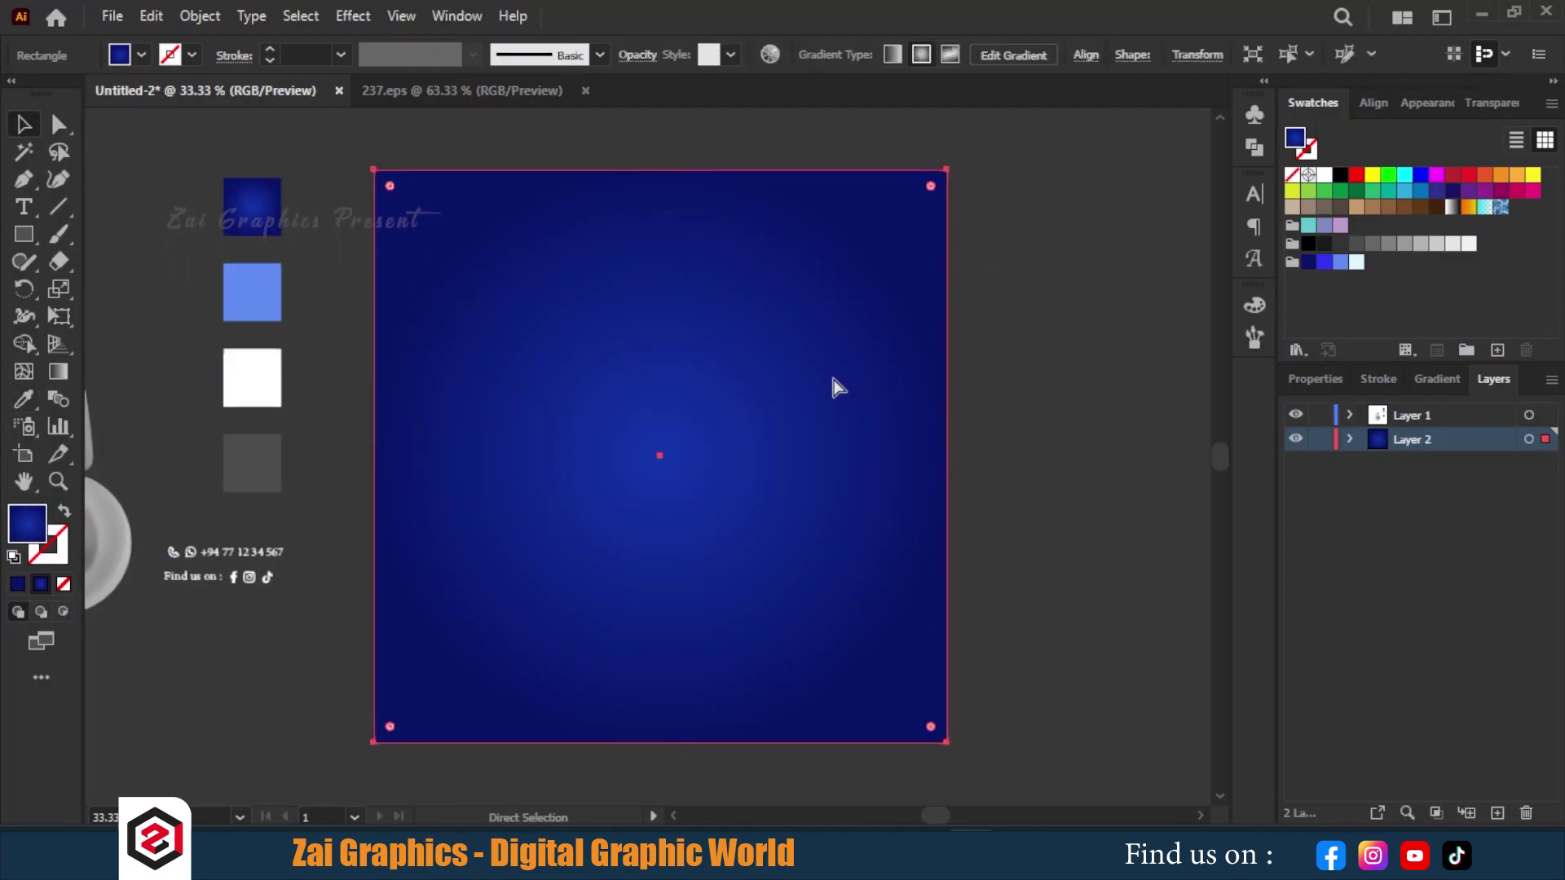
pyautogui.press('v')
pyautogui.click(200, 15)
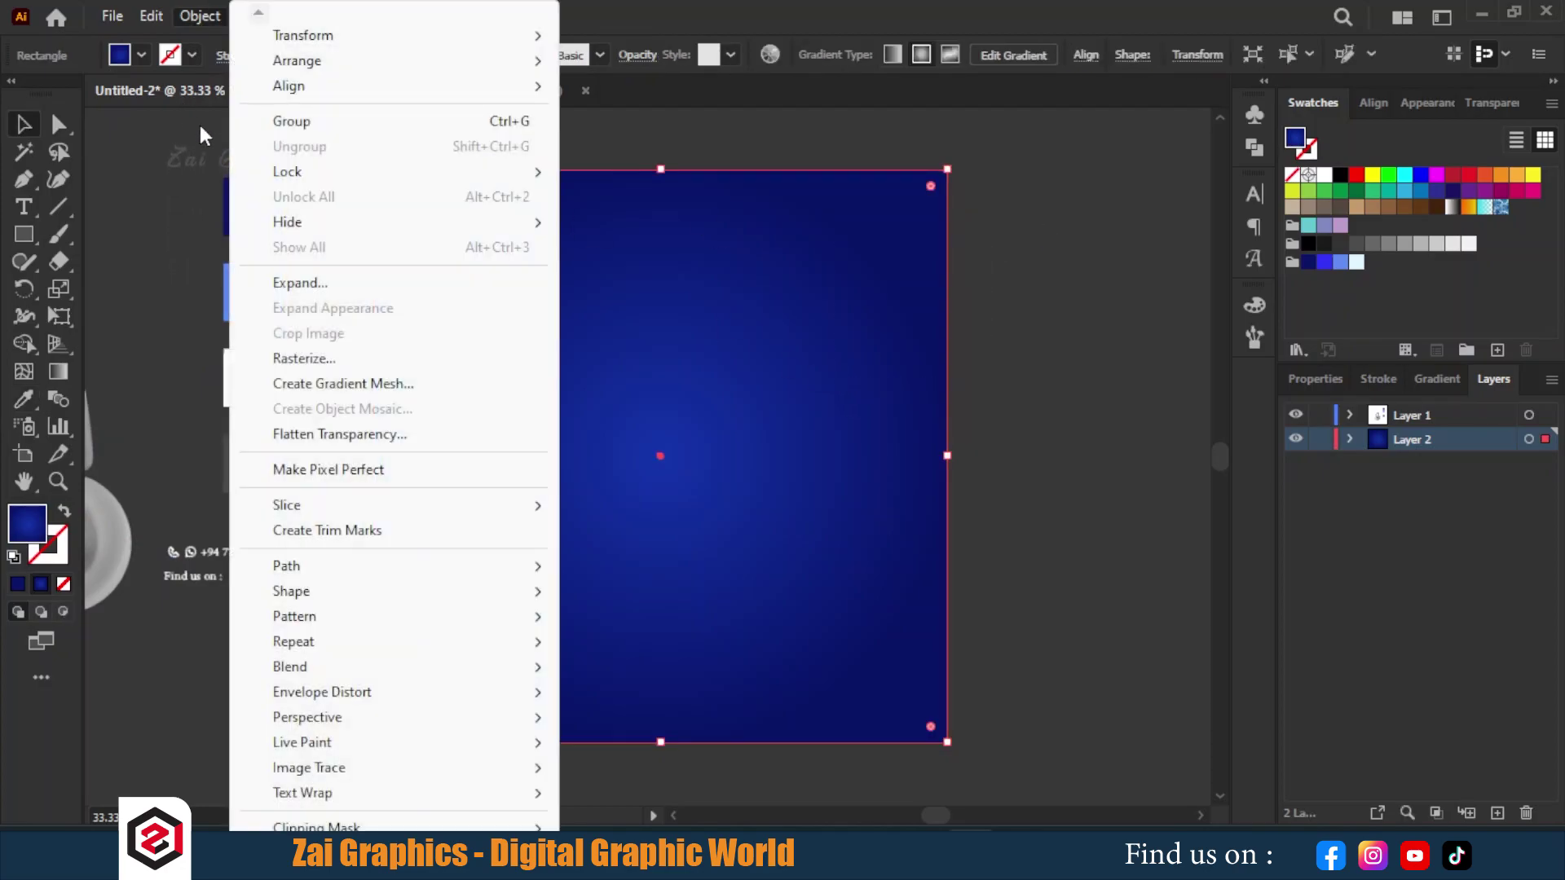
pyautogui.click(621, 168)
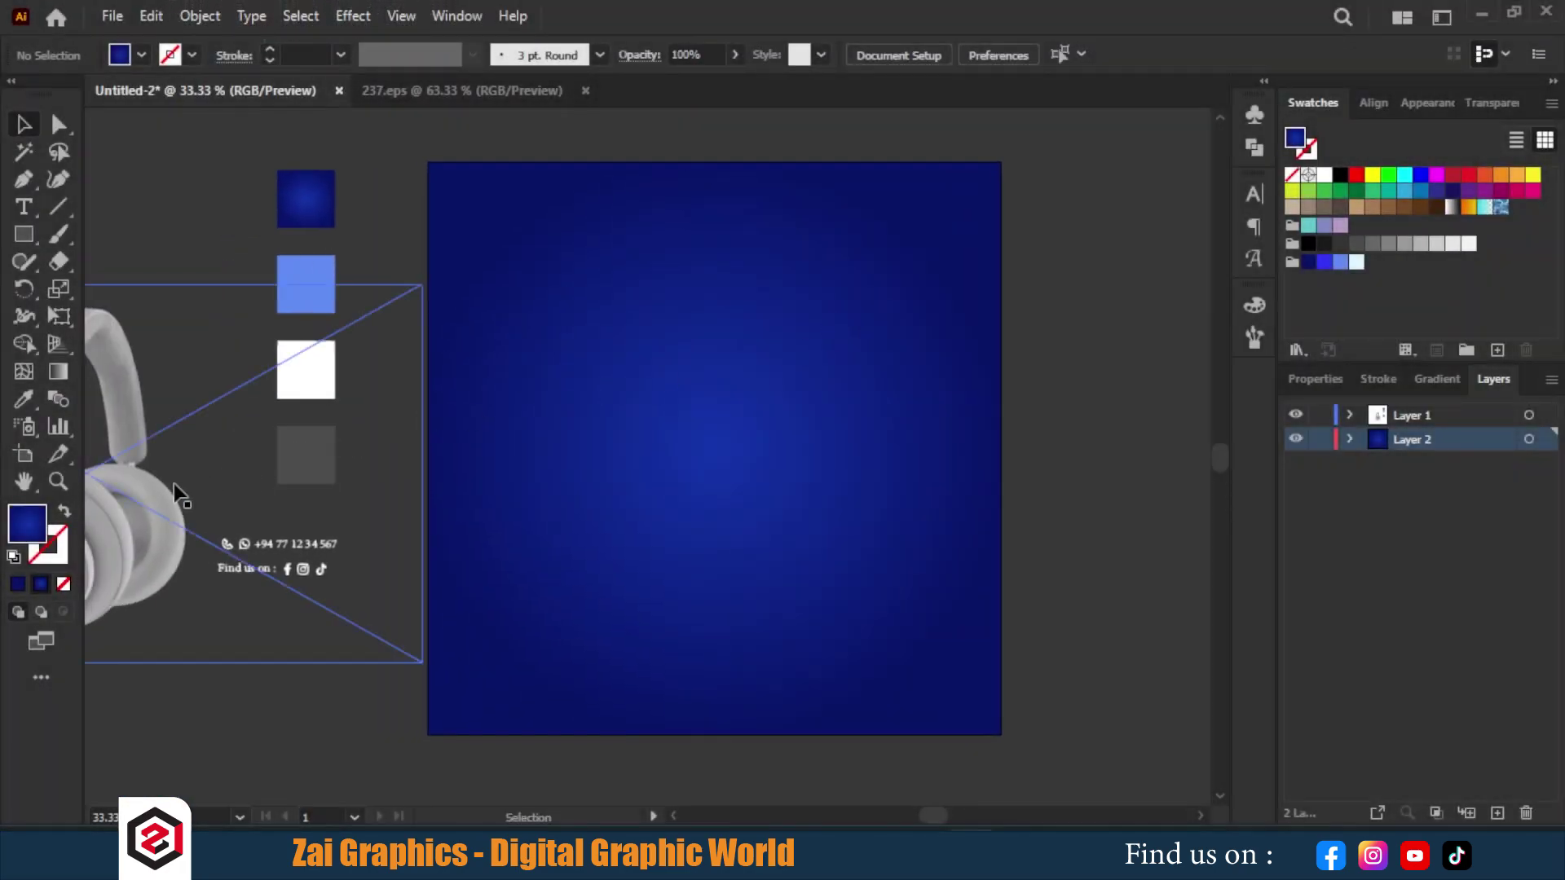
# Step: Move the headphone image to the artboard centre and enlarge it
pyautogui.moveTo(174, 482); pyautogui.dragTo(809, 481)
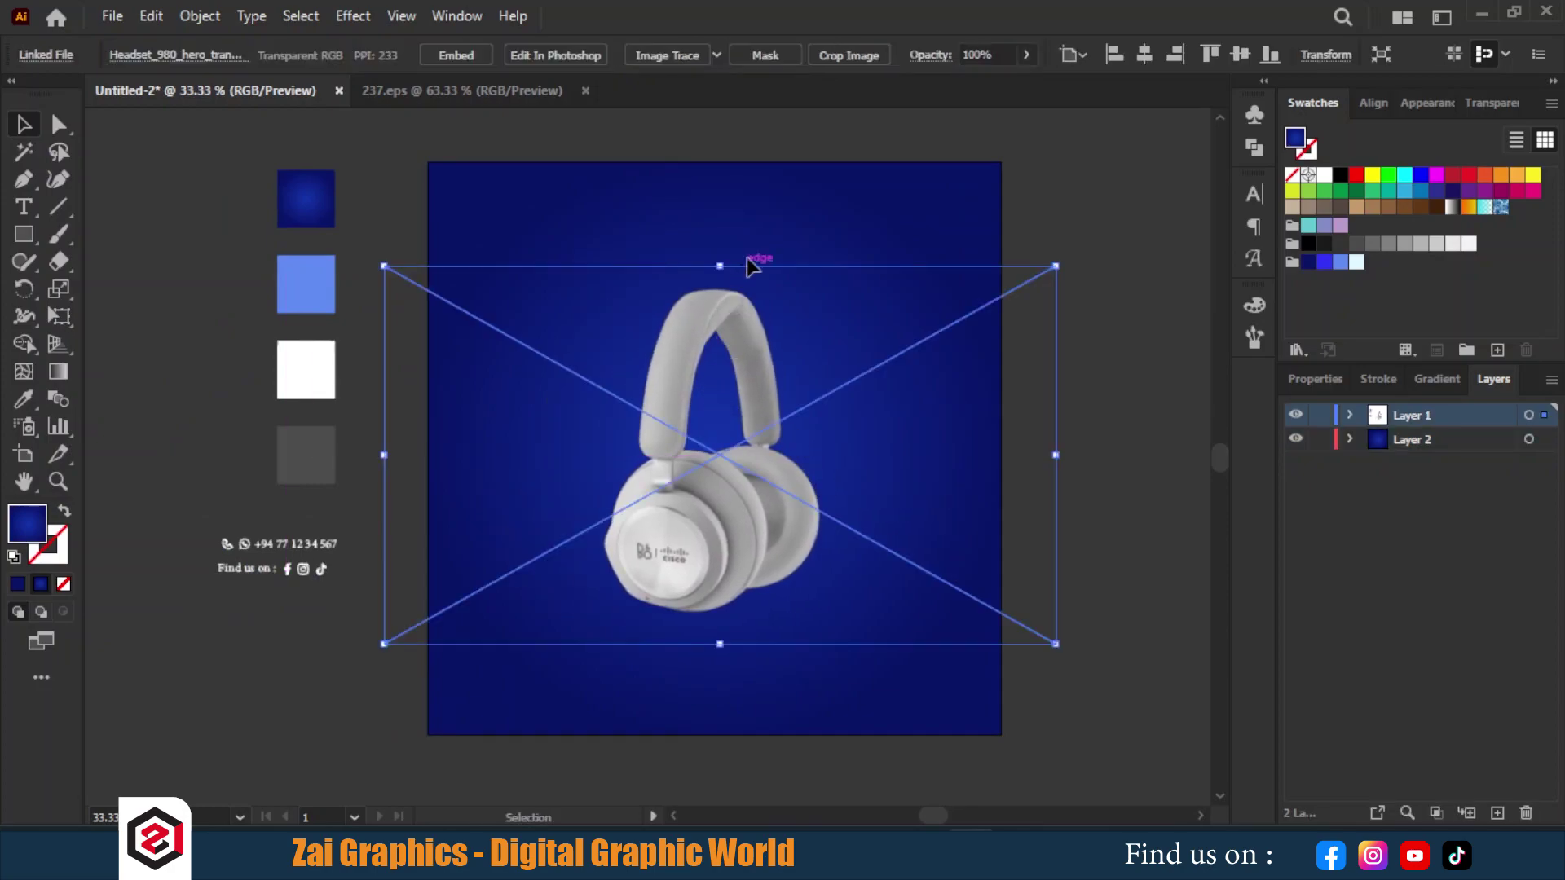
pyautogui.moveTo(721, 267)
pyautogui.mouseDown()
pyautogui.moveTo(720, 246)
pyautogui.moveTo(724, 314)
pyautogui.moveTo(724, 294)
pyautogui.mouseUp()
pyautogui.click(1050, 242)
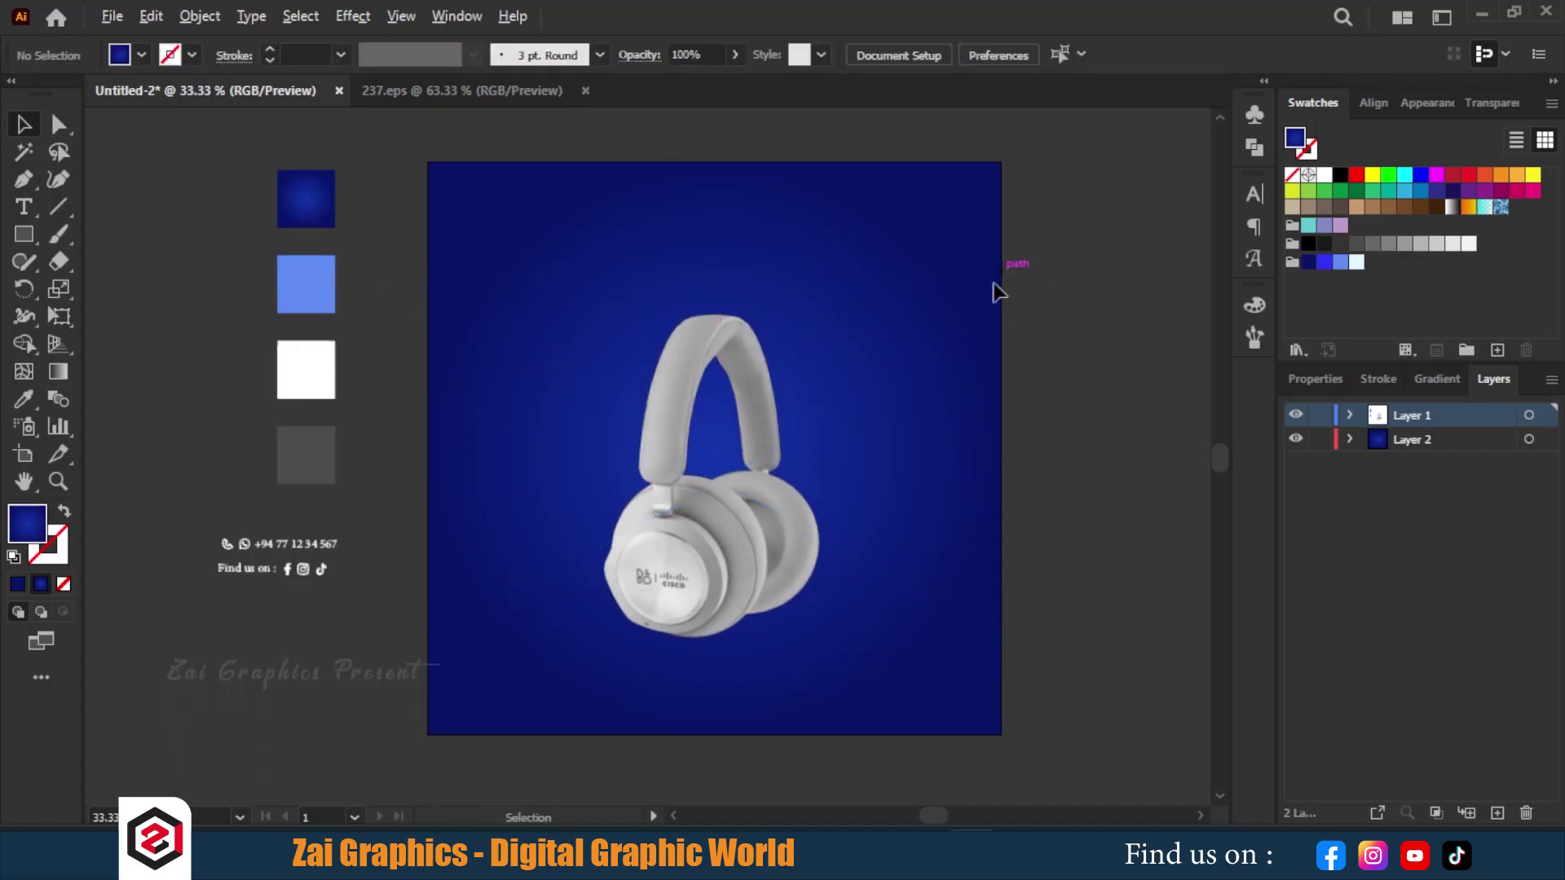
pyautogui.hotkey('ctrl', '=')
pyautogui.hotkey('ctrl', '-')
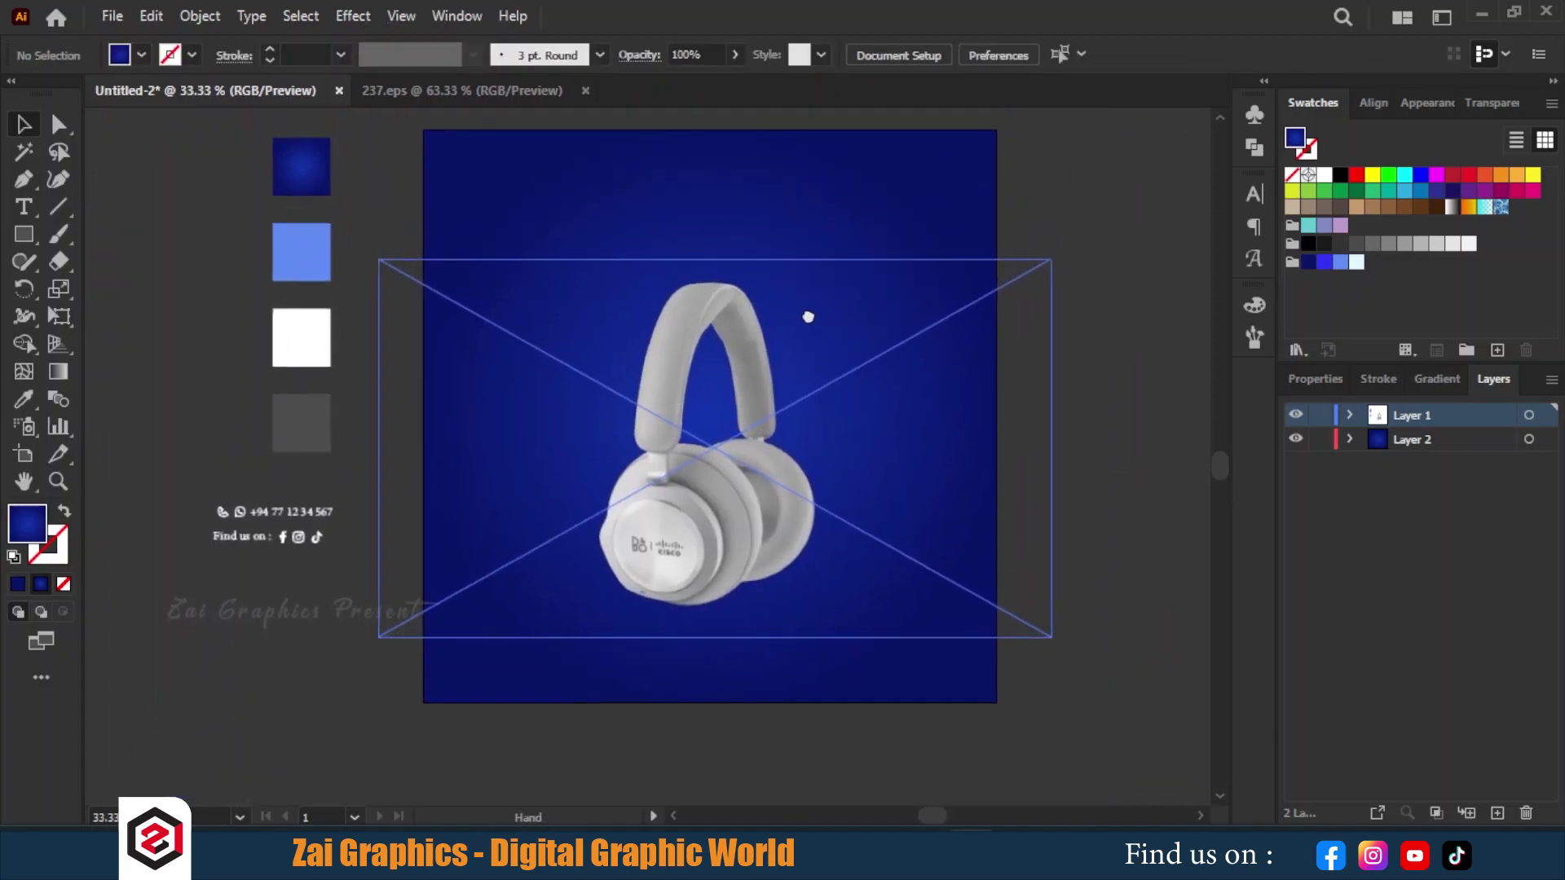
# Step: Paste a copy of the headphone image in front of the original
pyautogui.click(741, 326)
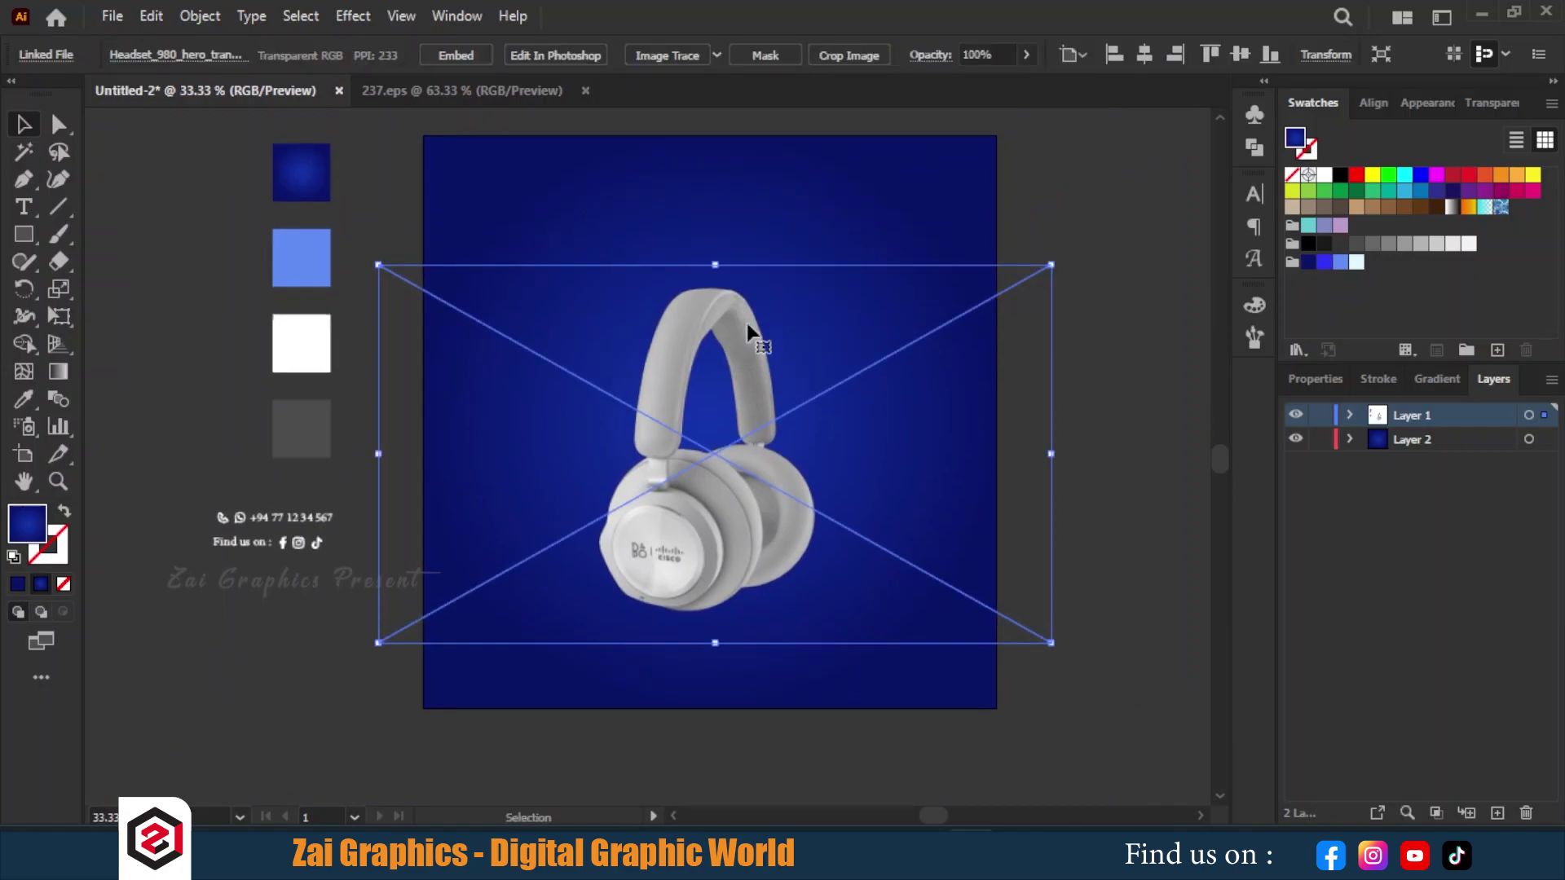
pyautogui.click(152, 17)
pyautogui.click(210, 129)
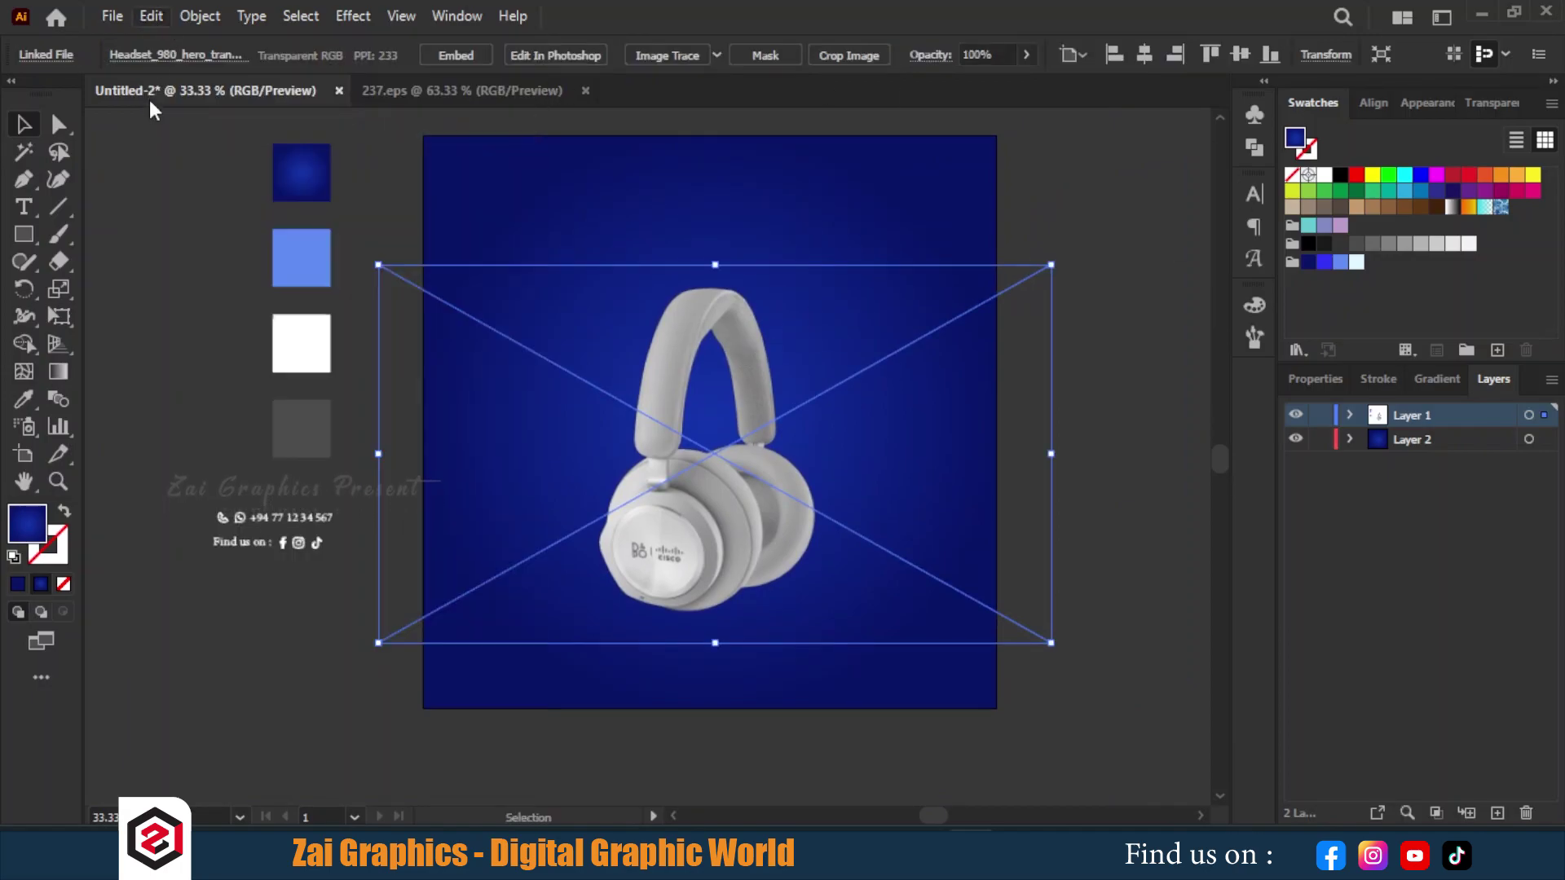
pyautogui.click(151, 16)
pyautogui.click(317, 180)
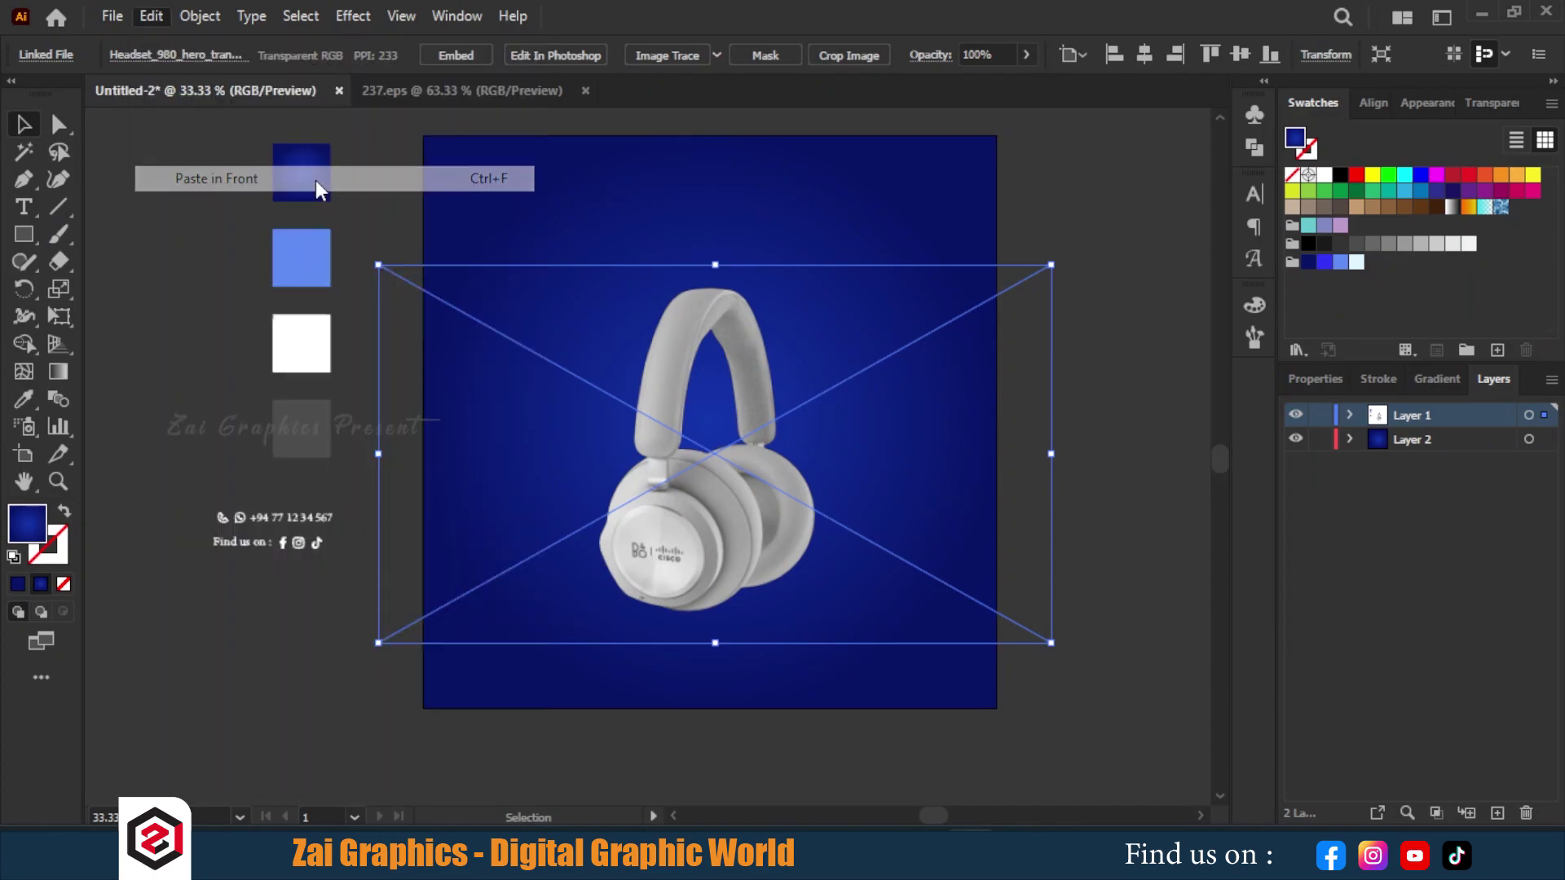
# Step: Flip the copy vertically and place it directly below as a reflection
pyautogui.click(1308, 380)
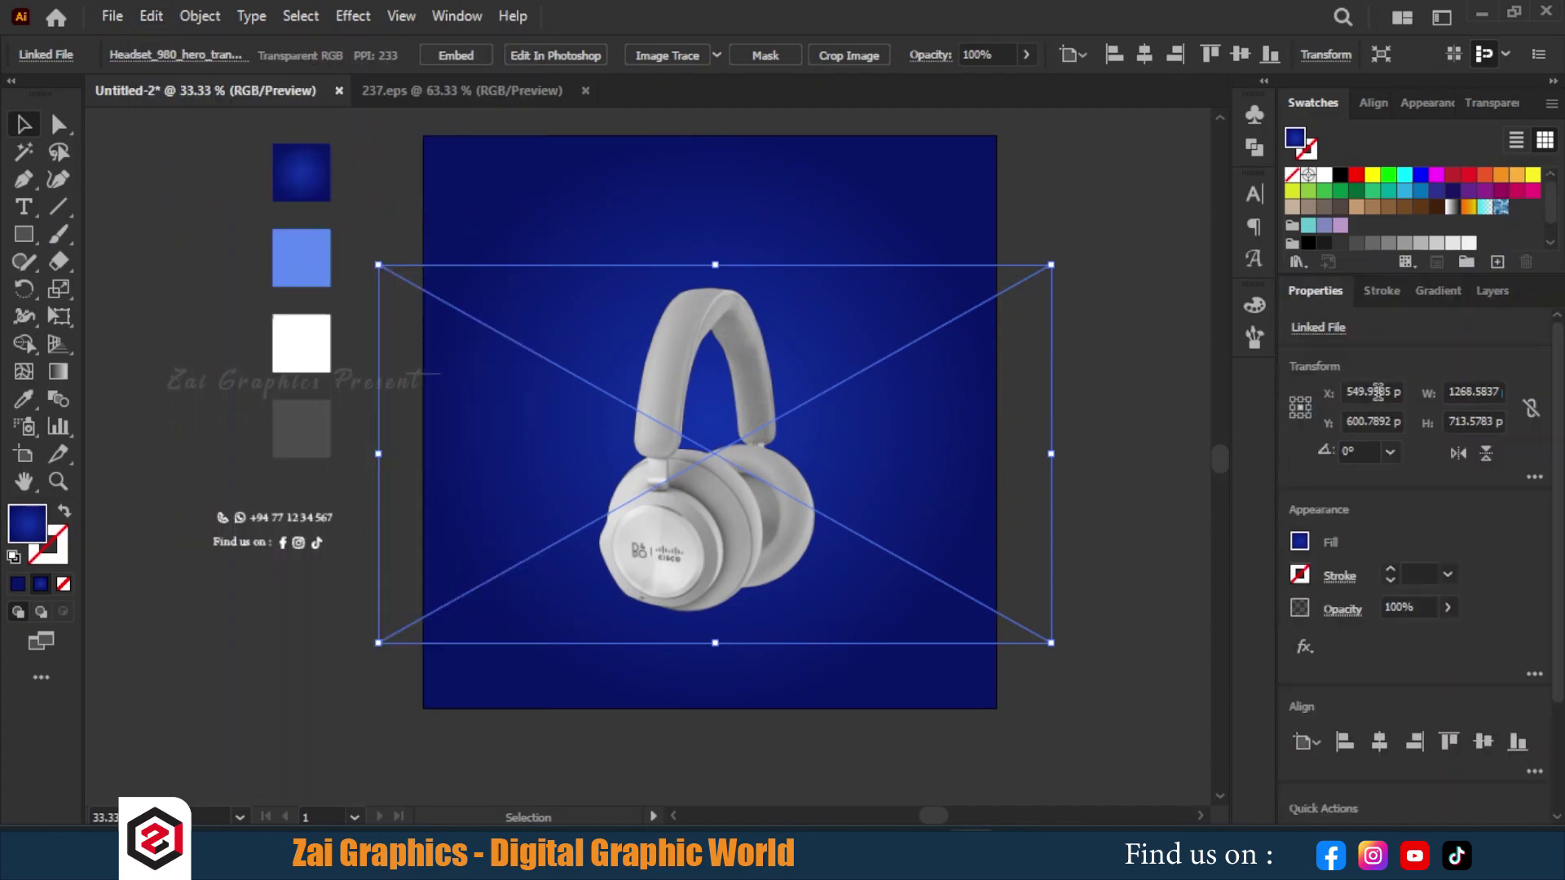
pyautogui.click(1486, 454)
pyautogui.moveTo(716, 365)
pyautogui.mouseDown()
pyautogui.moveTo(725, 709)
pyautogui.moveTo(723, 692)
pyautogui.mouseUp()
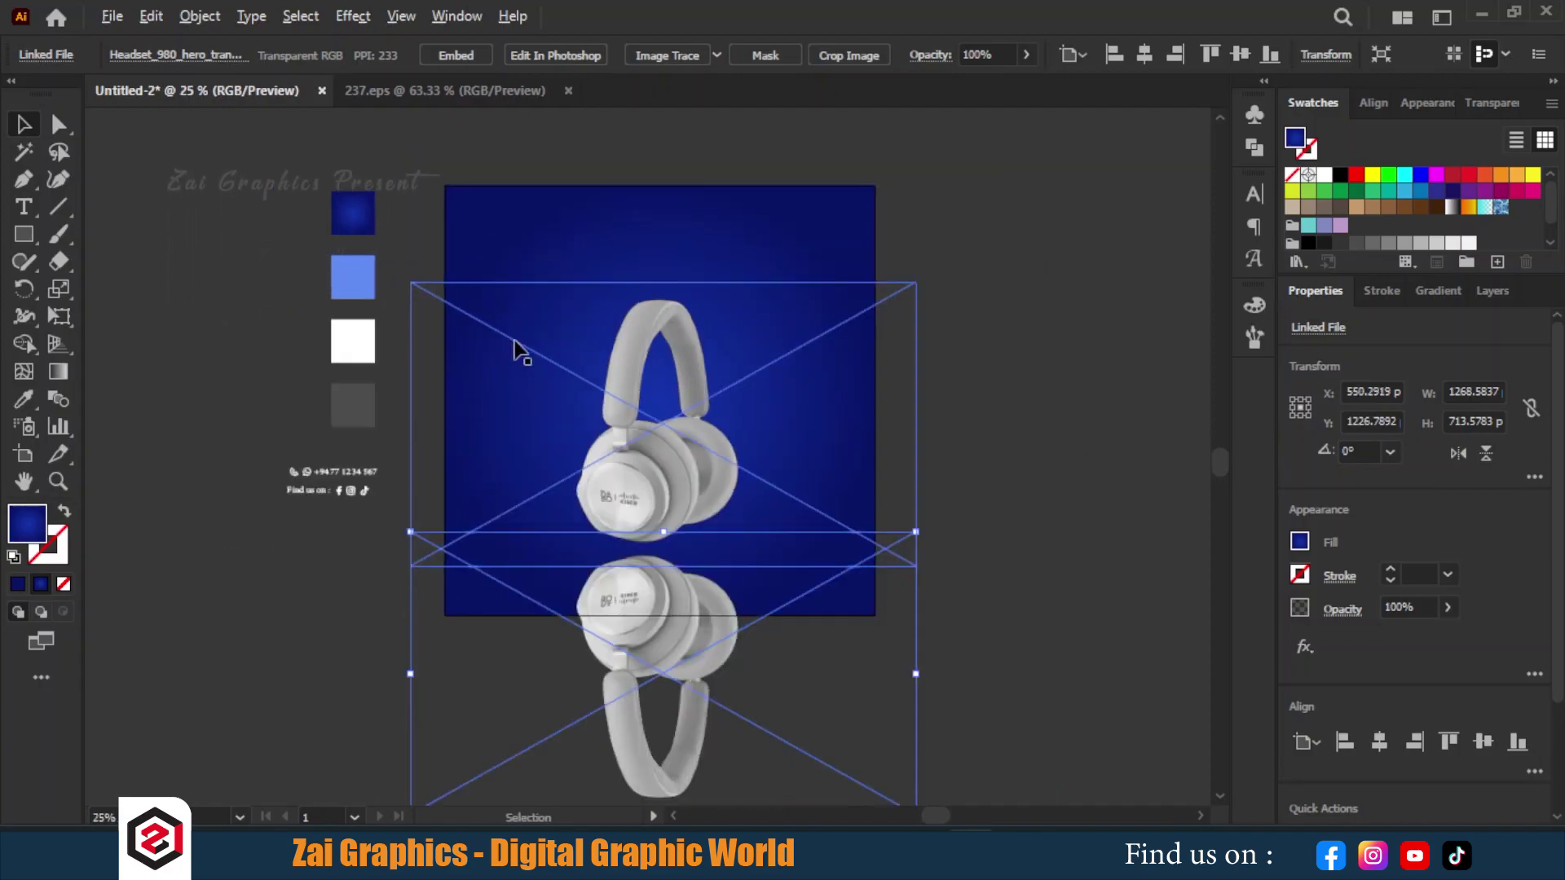
pyautogui.scroll(-3, 518, 349)
pyautogui.hscroll(1, 720, 441)
pyautogui.click(1117, 317)
pyautogui.scroll(1, 768, 535)
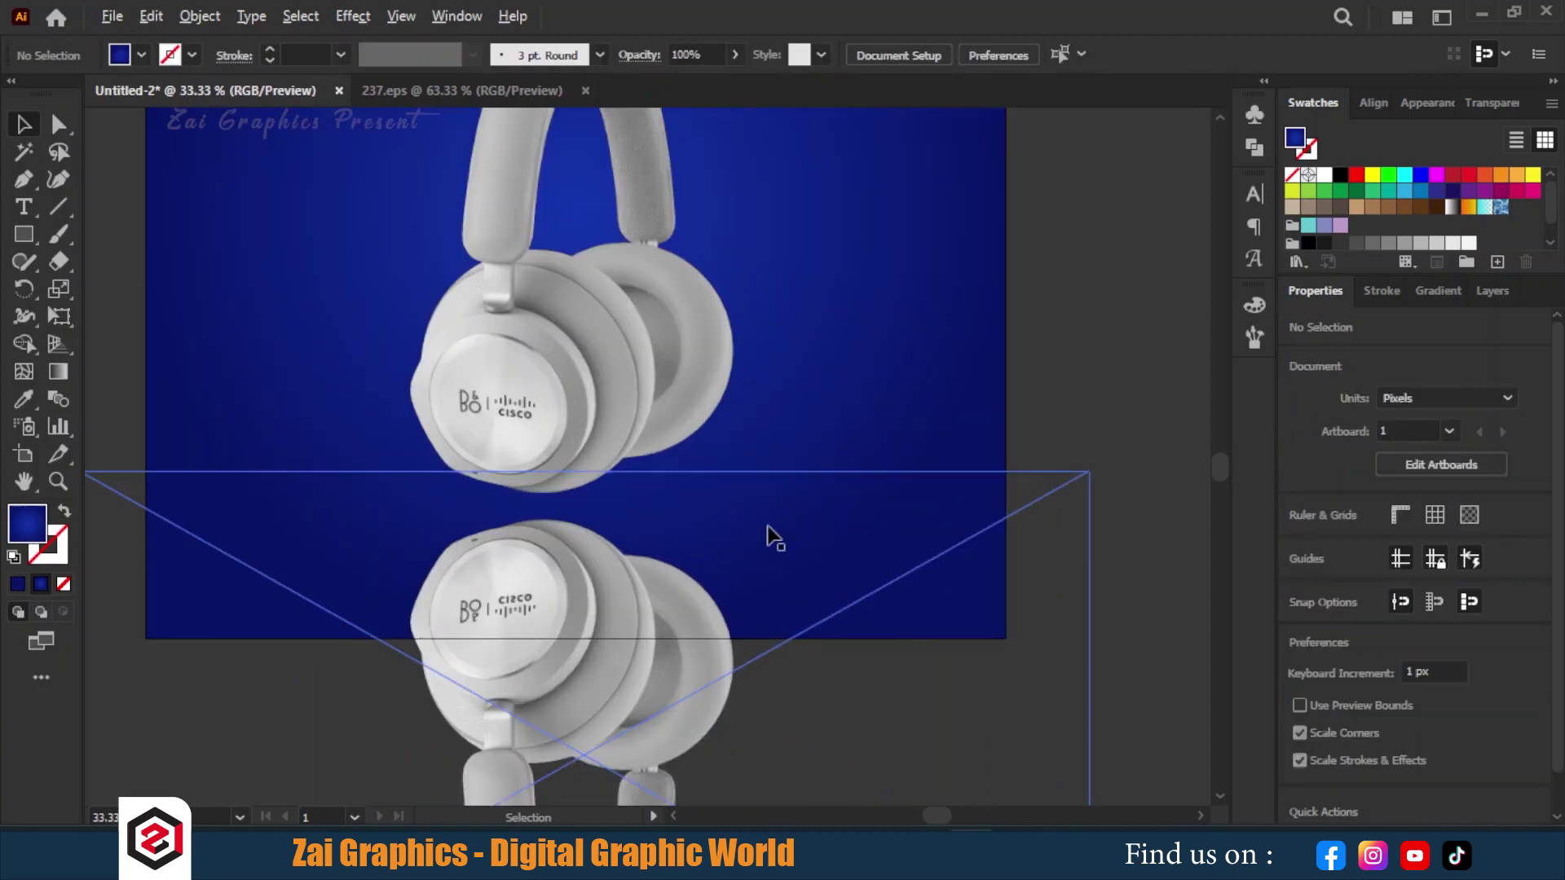
# Step: Draw a wide rectangle, about 780 × 166 px, over the top of the reflection
pyautogui.click(14, 236)
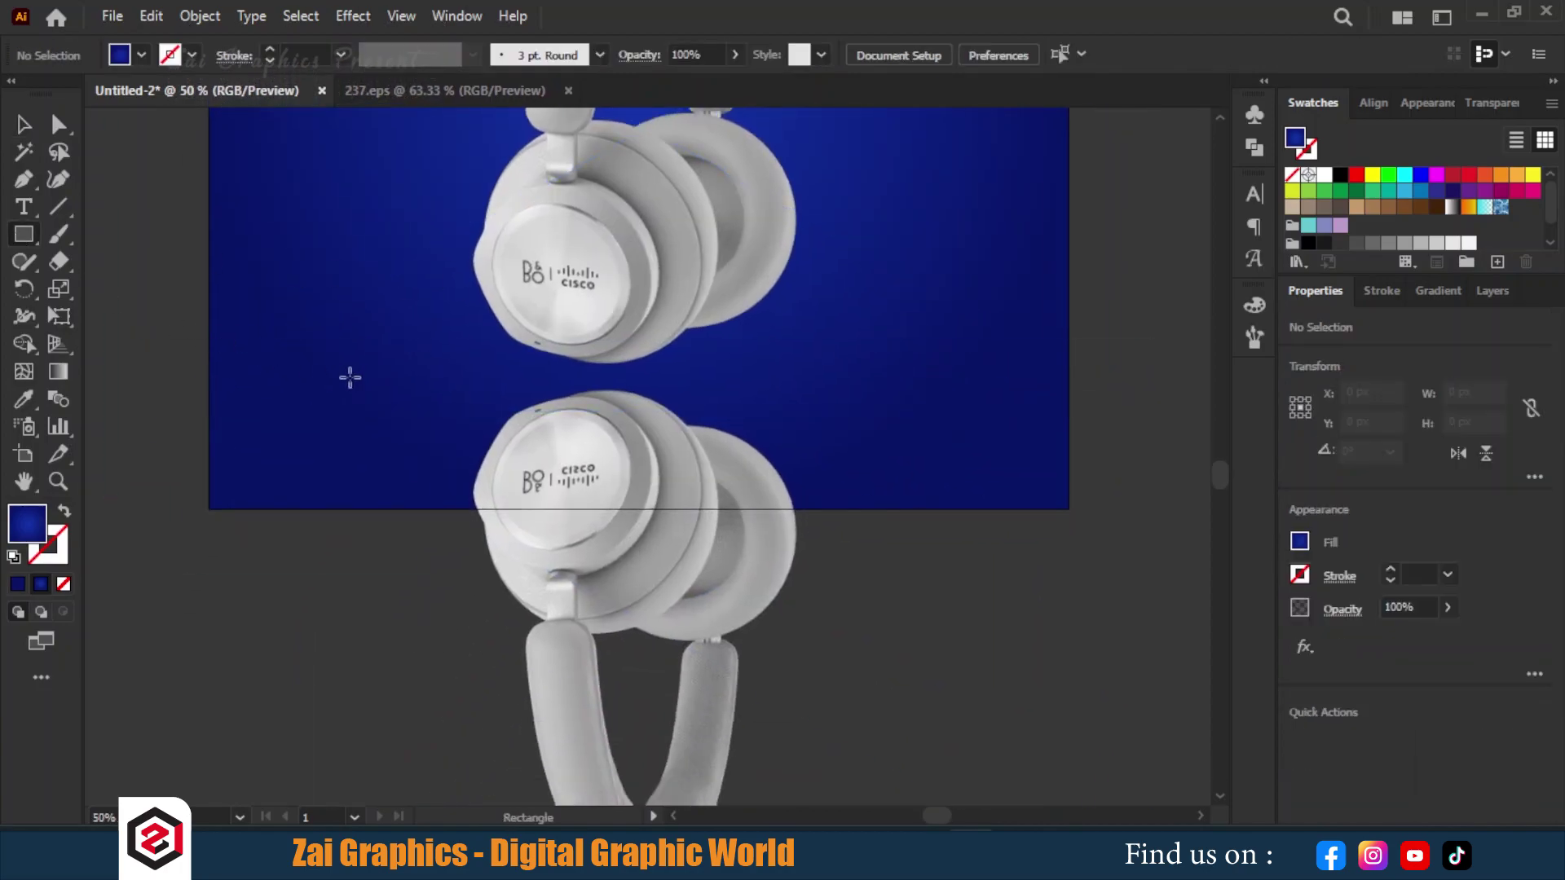
pyautogui.moveTo(324, 381); pyautogui.dragTo(945, 507)
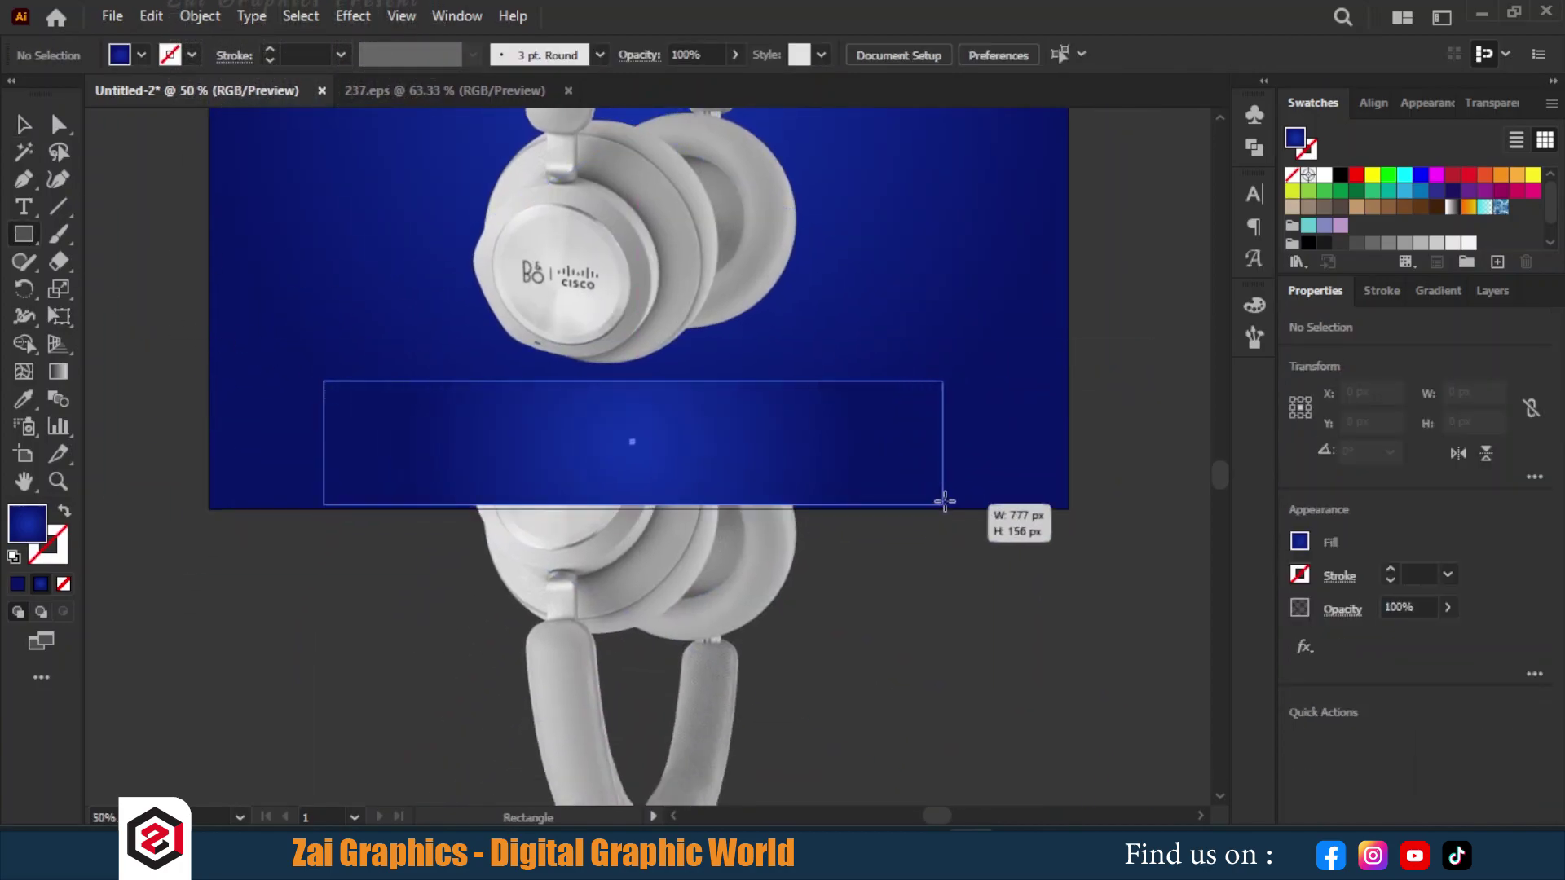
pyautogui.moveTo(945, 507); pyautogui.dragTo(945, 511)
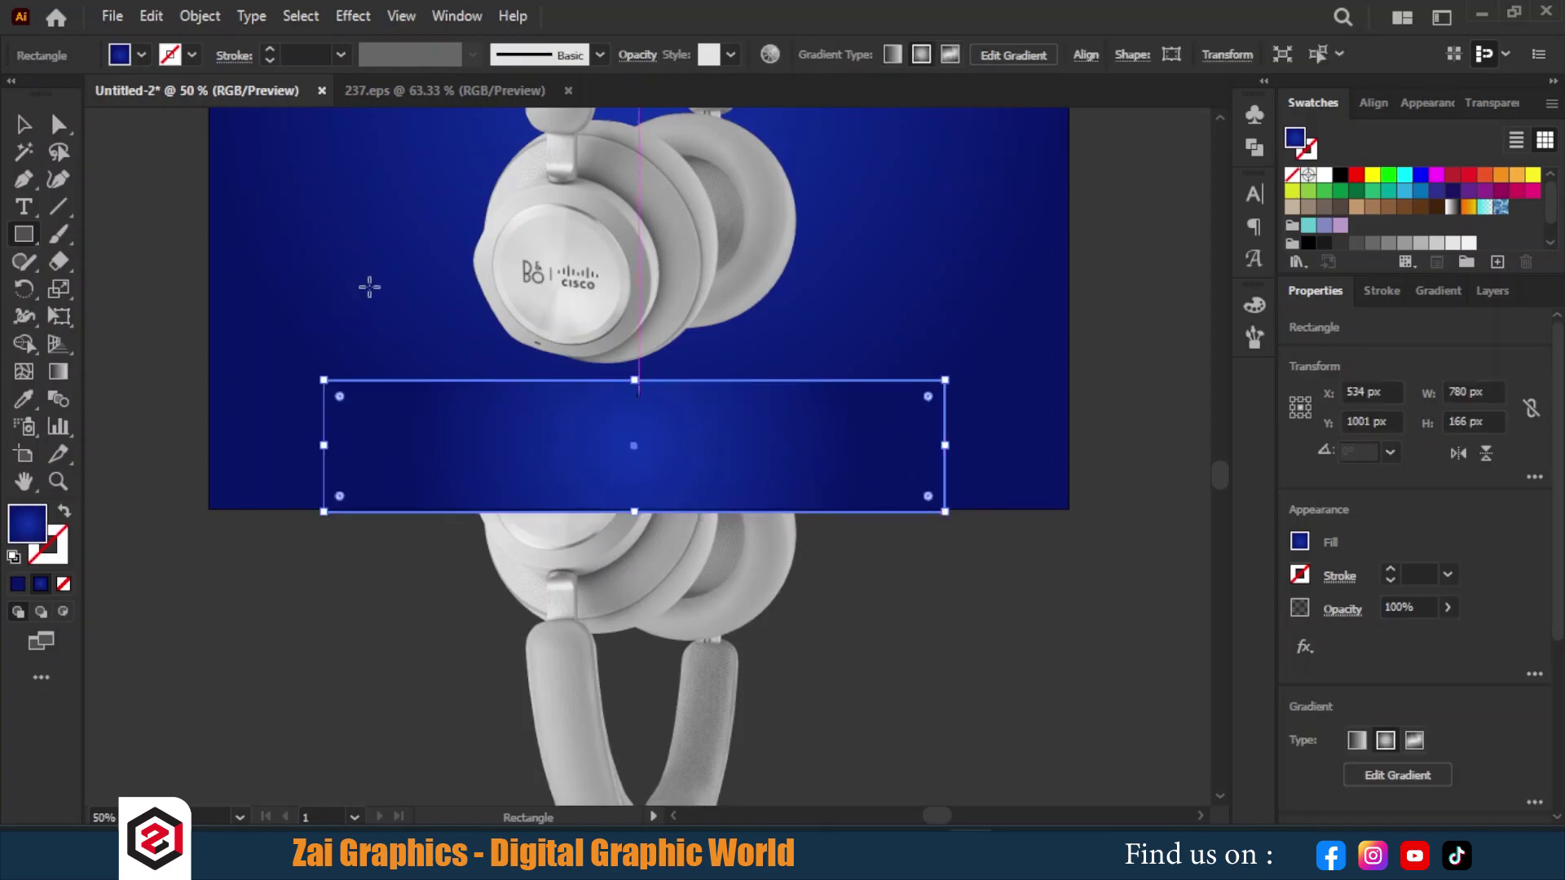
pyautogui.click(20, 124)
# Step: Fill the rectangle with a linear gradient, white at top to black at bottom
pyautogui.click(58, 375)
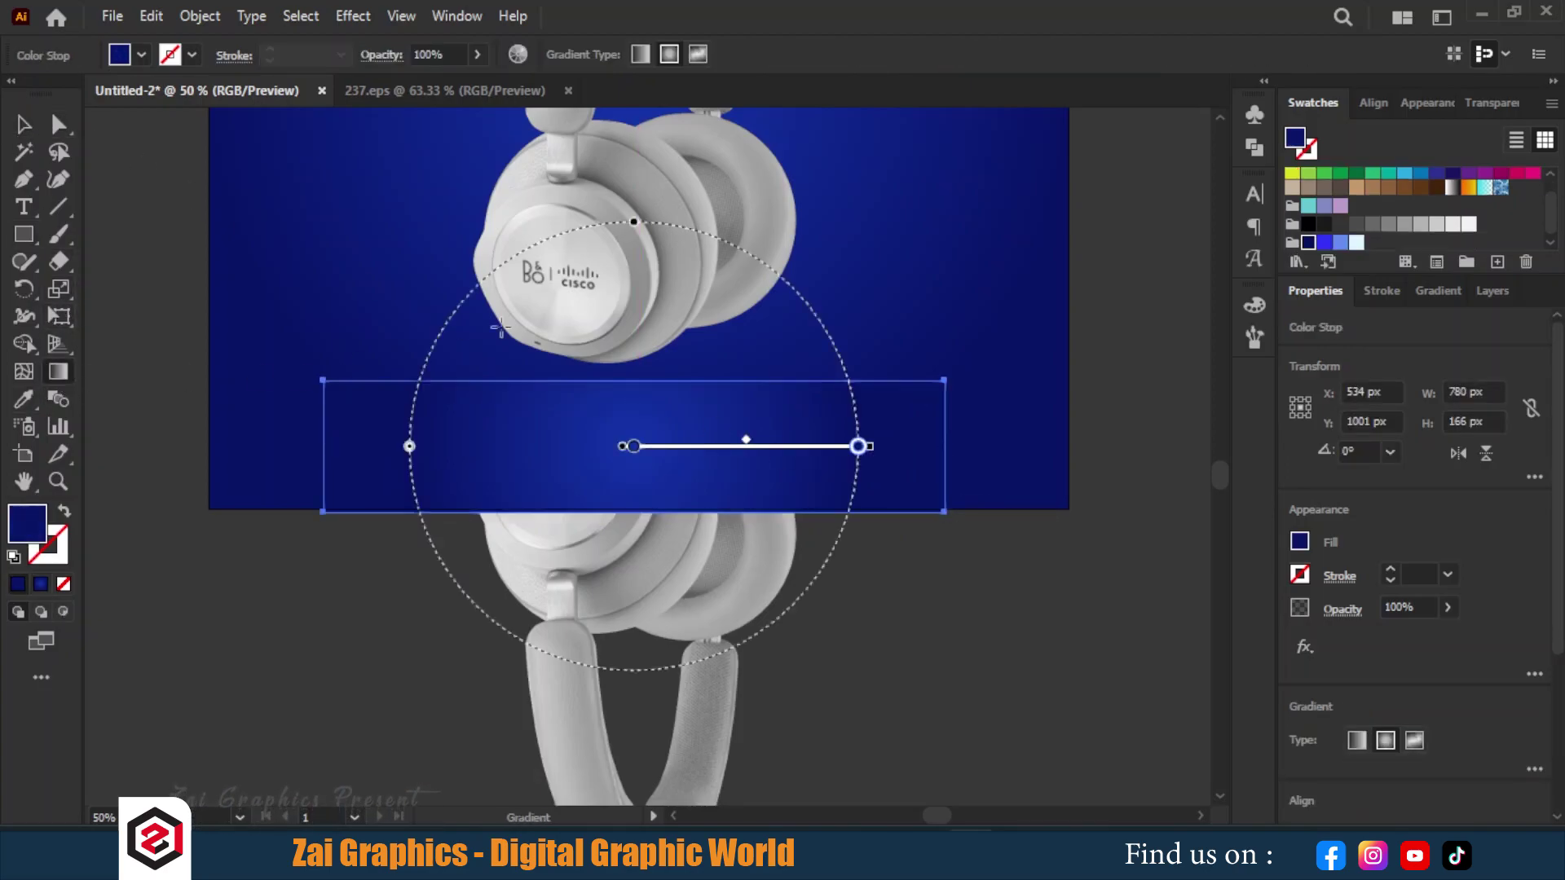
pyautogui.click(641, 55)
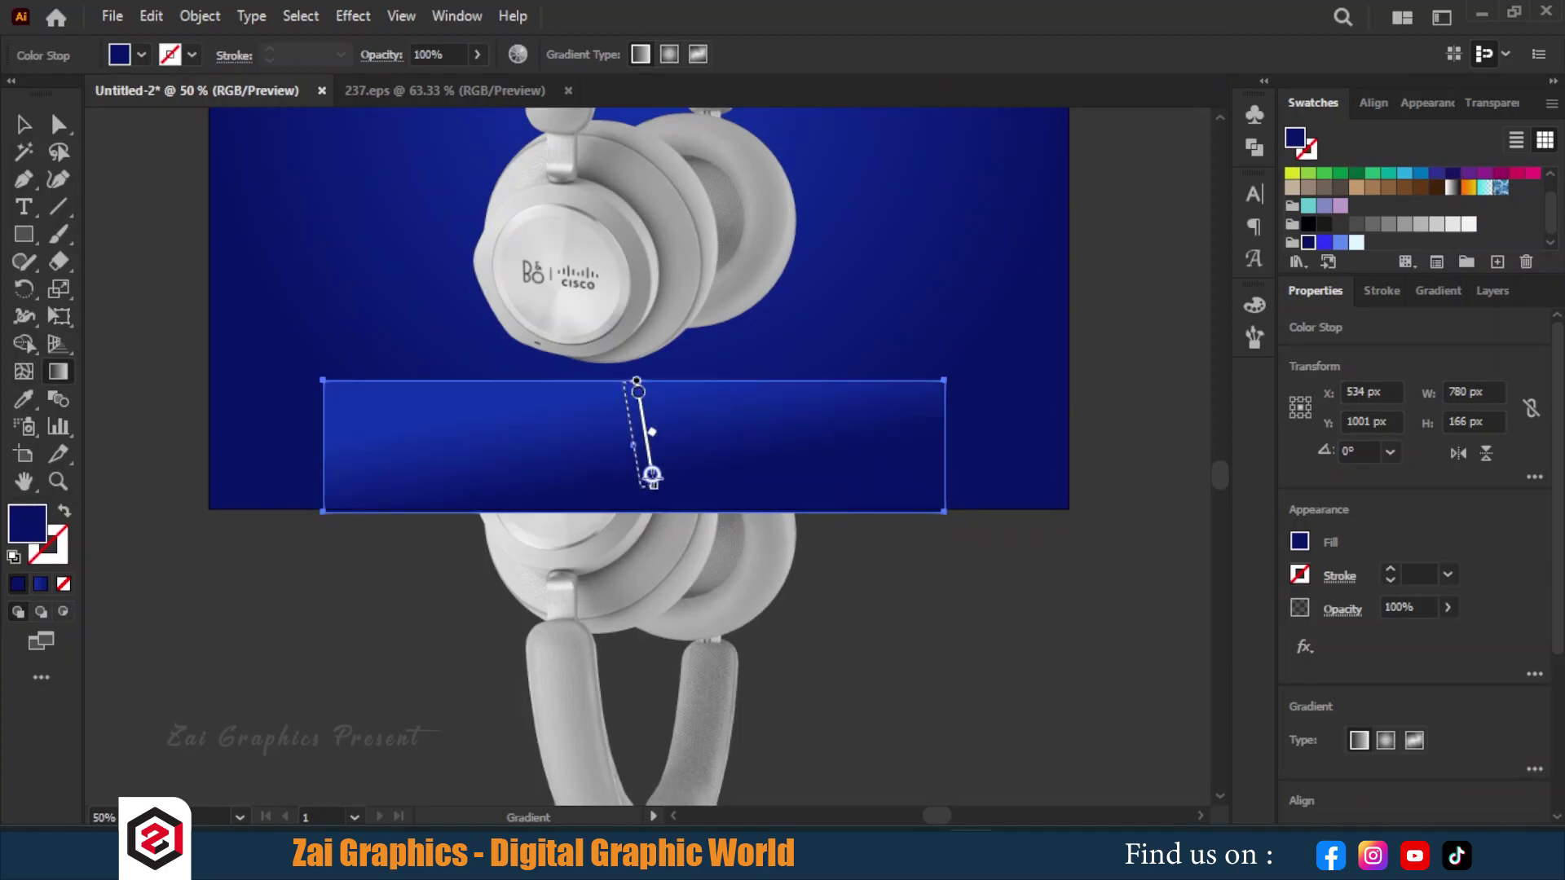
pyautogui.moveTo(634, 381); pyautogui.dragTo(635, 498)
pyautogui.click(634, 393)
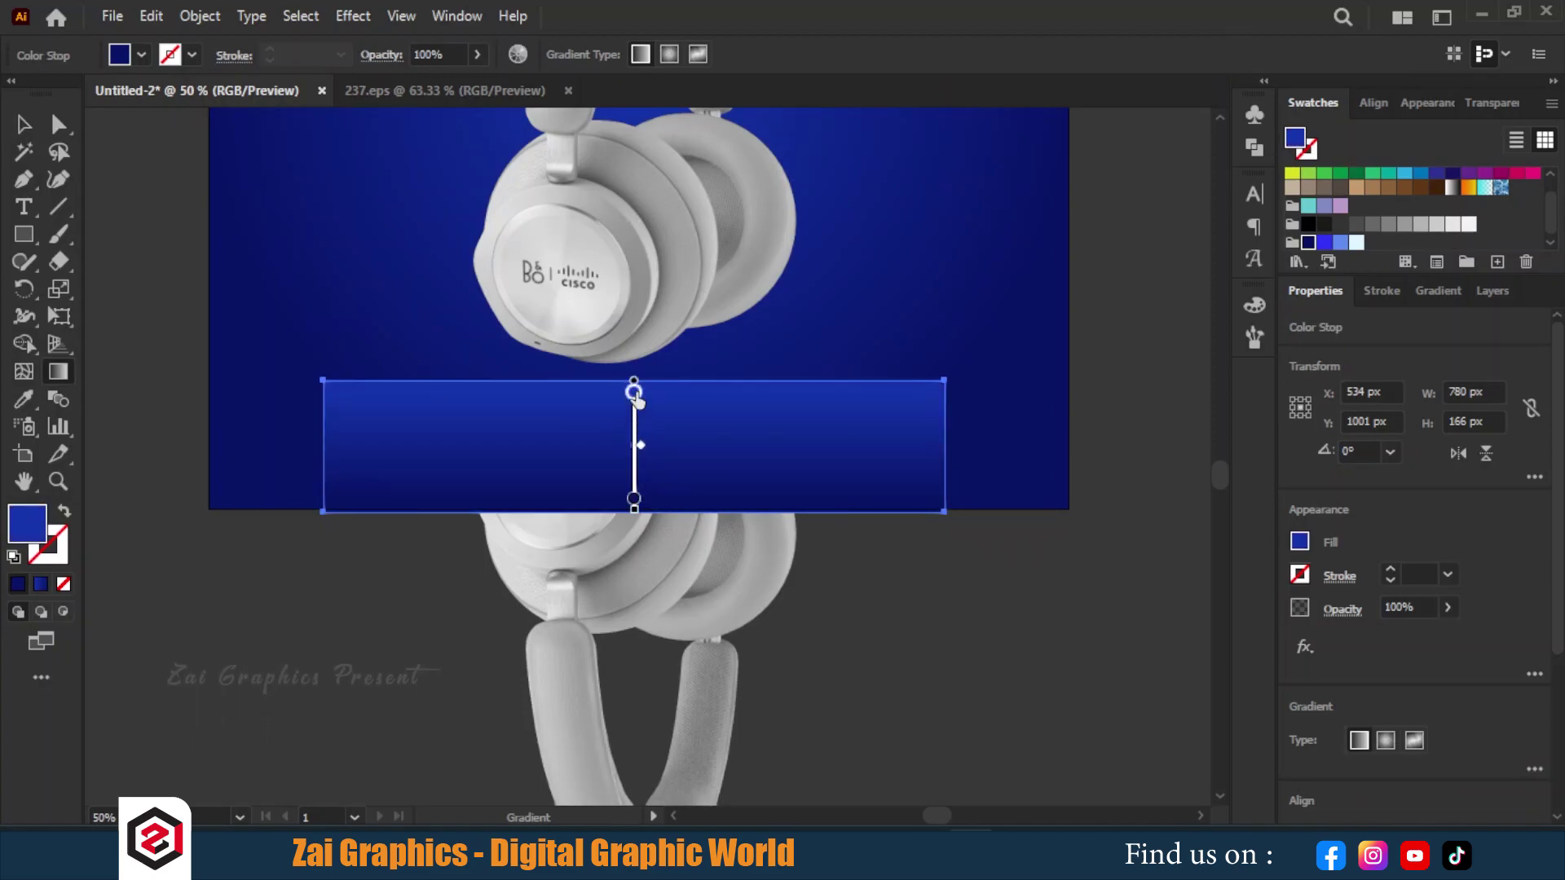
pyautogui.scroll(1, 1343, 221)
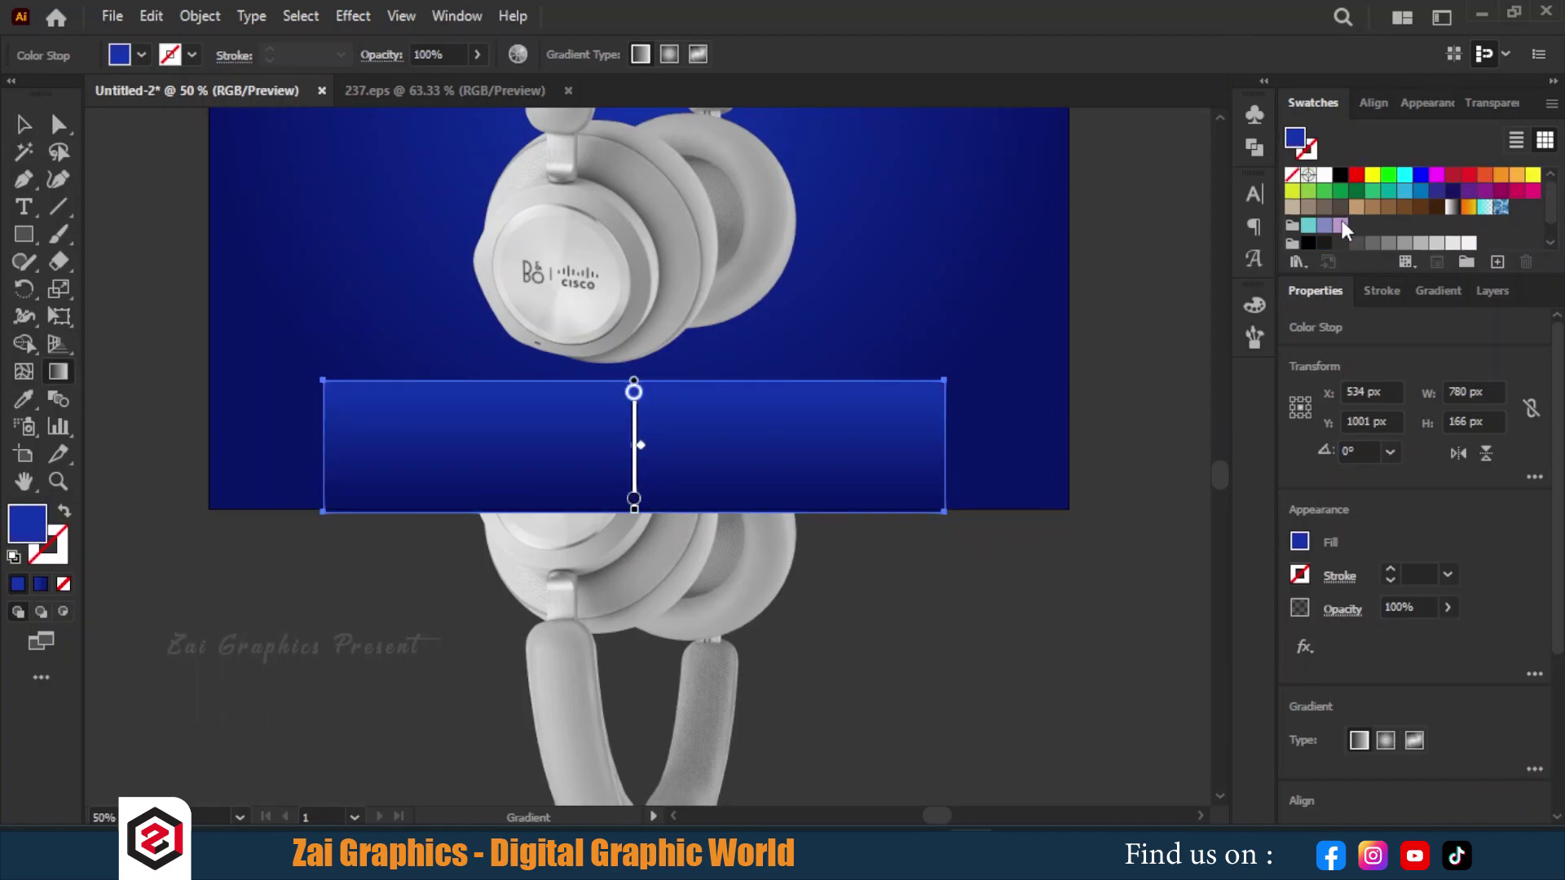
pyautogui.click(1326, 177)
pyautogui.click(634, 499)
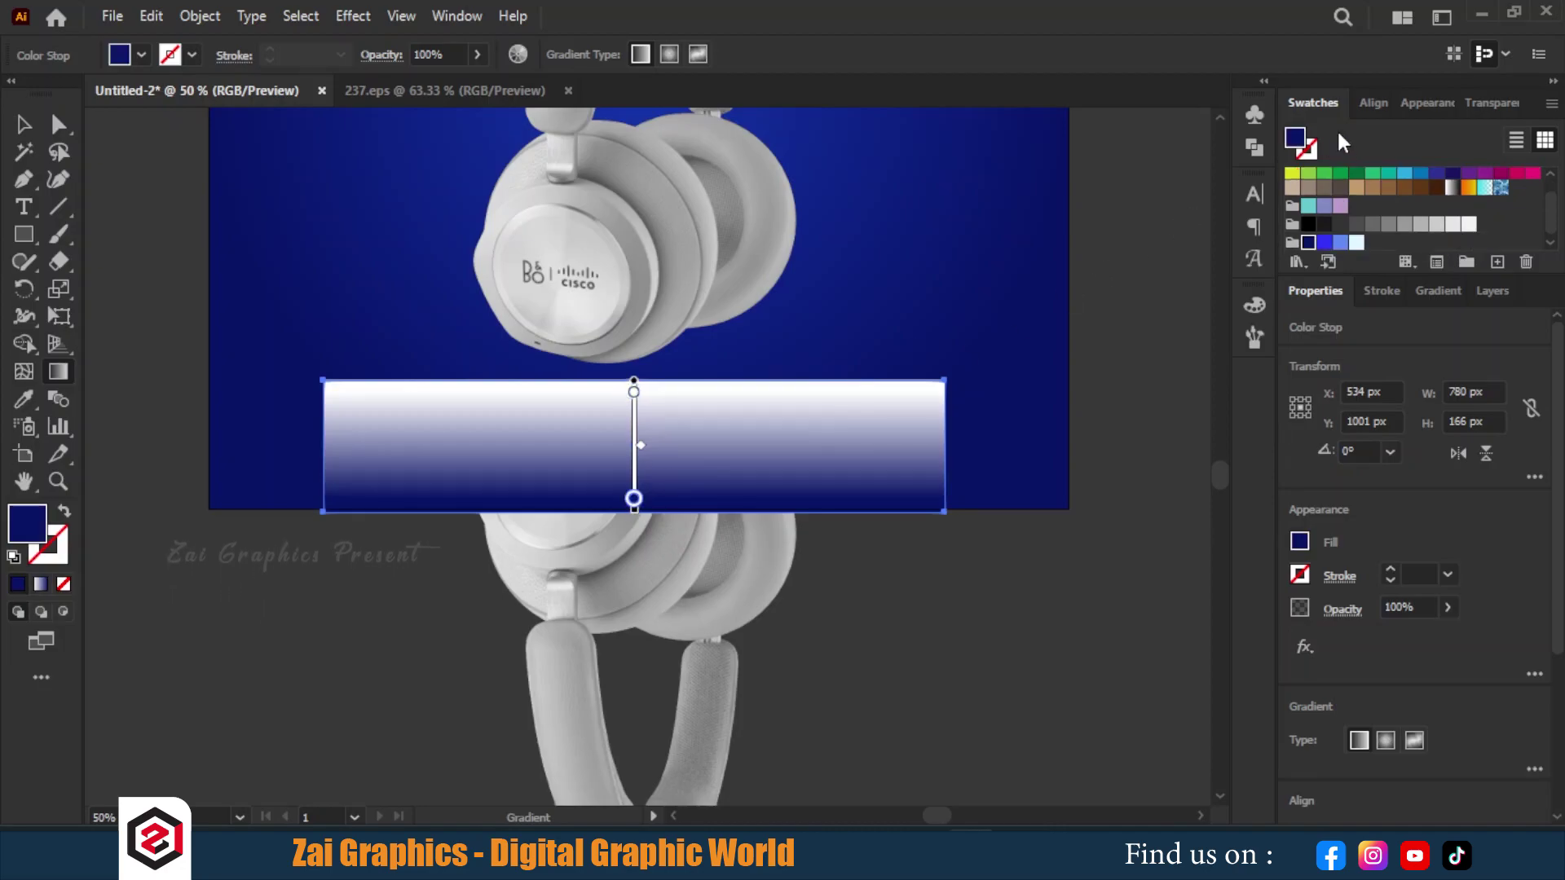
pyautogui.click(1324, 225)
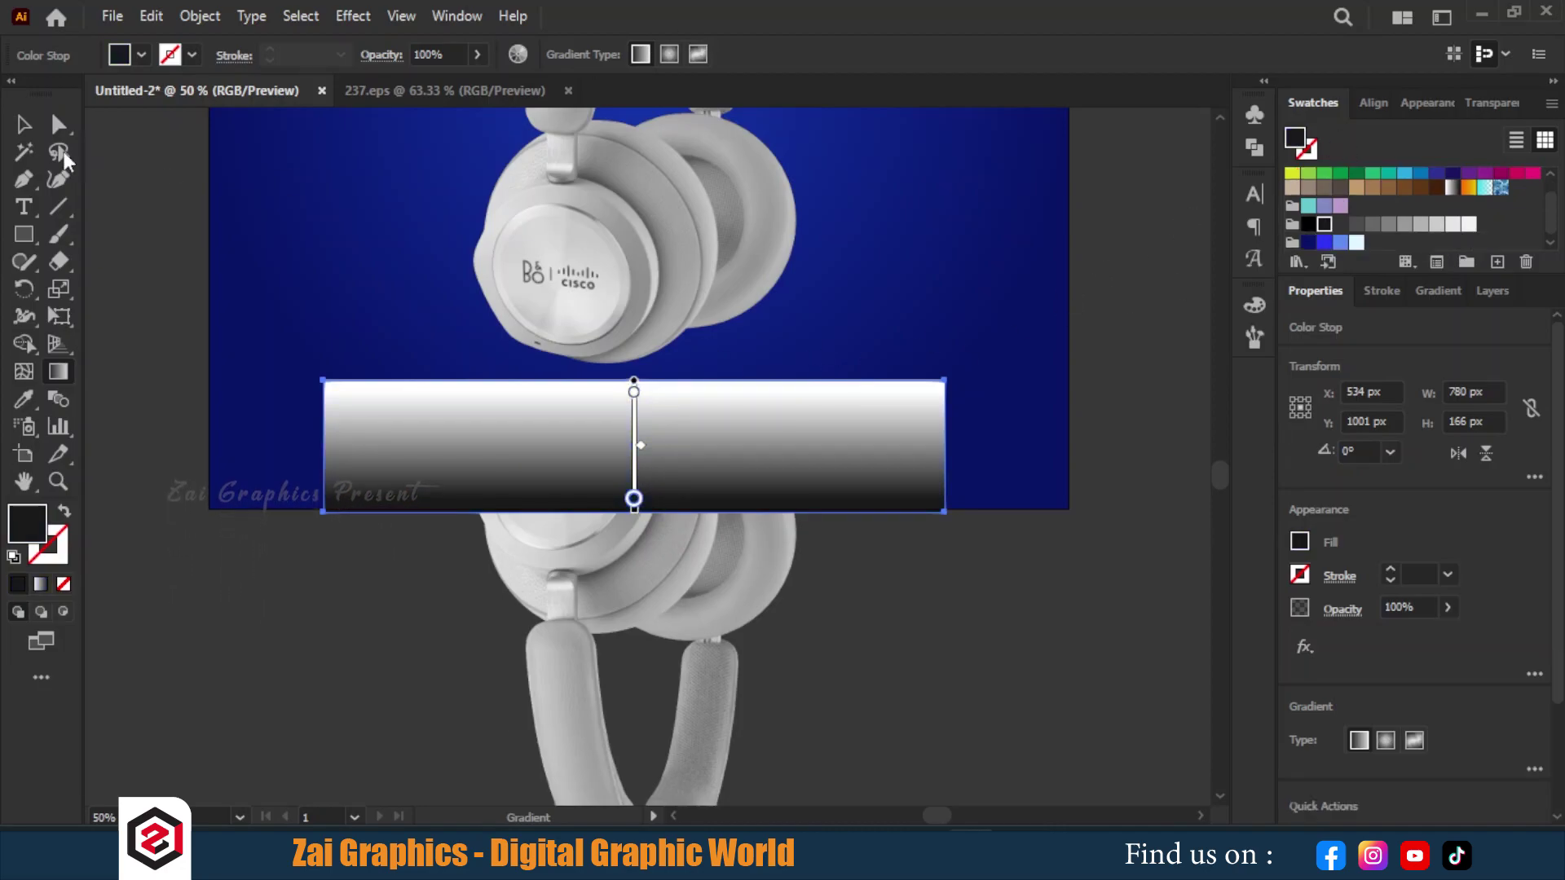
# Step: Use the gradient rectangle as an opacity mask on the reflection image
pyautogui.press('v')
pyautogui.keyDown('shift'); pyautogui.click(687, 636); pyautogui.keyUp('shift')
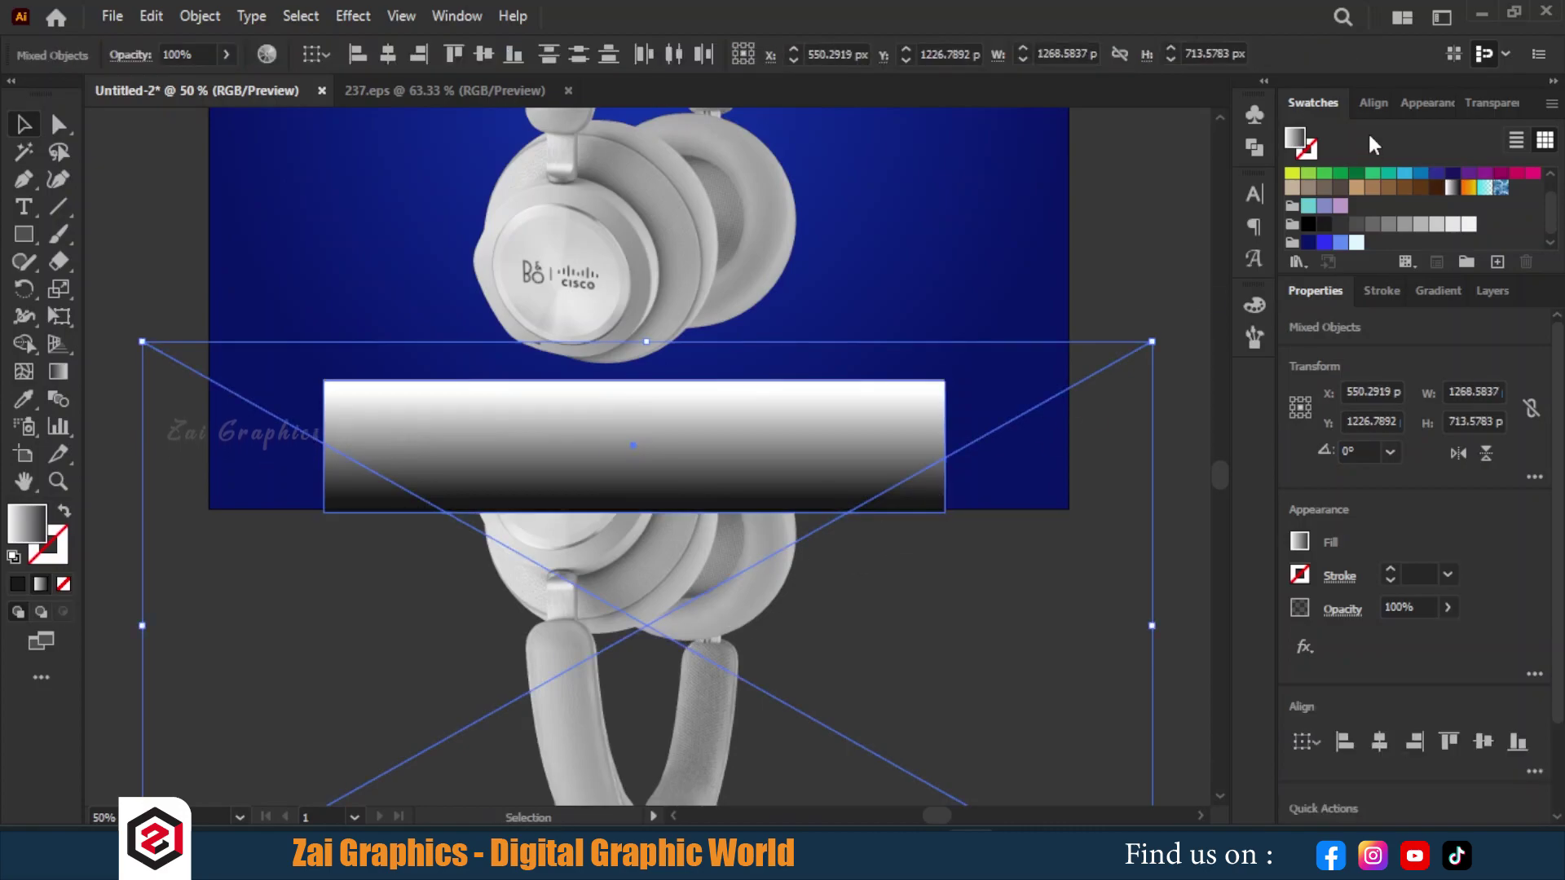
pyautogui.click(1477, 113)
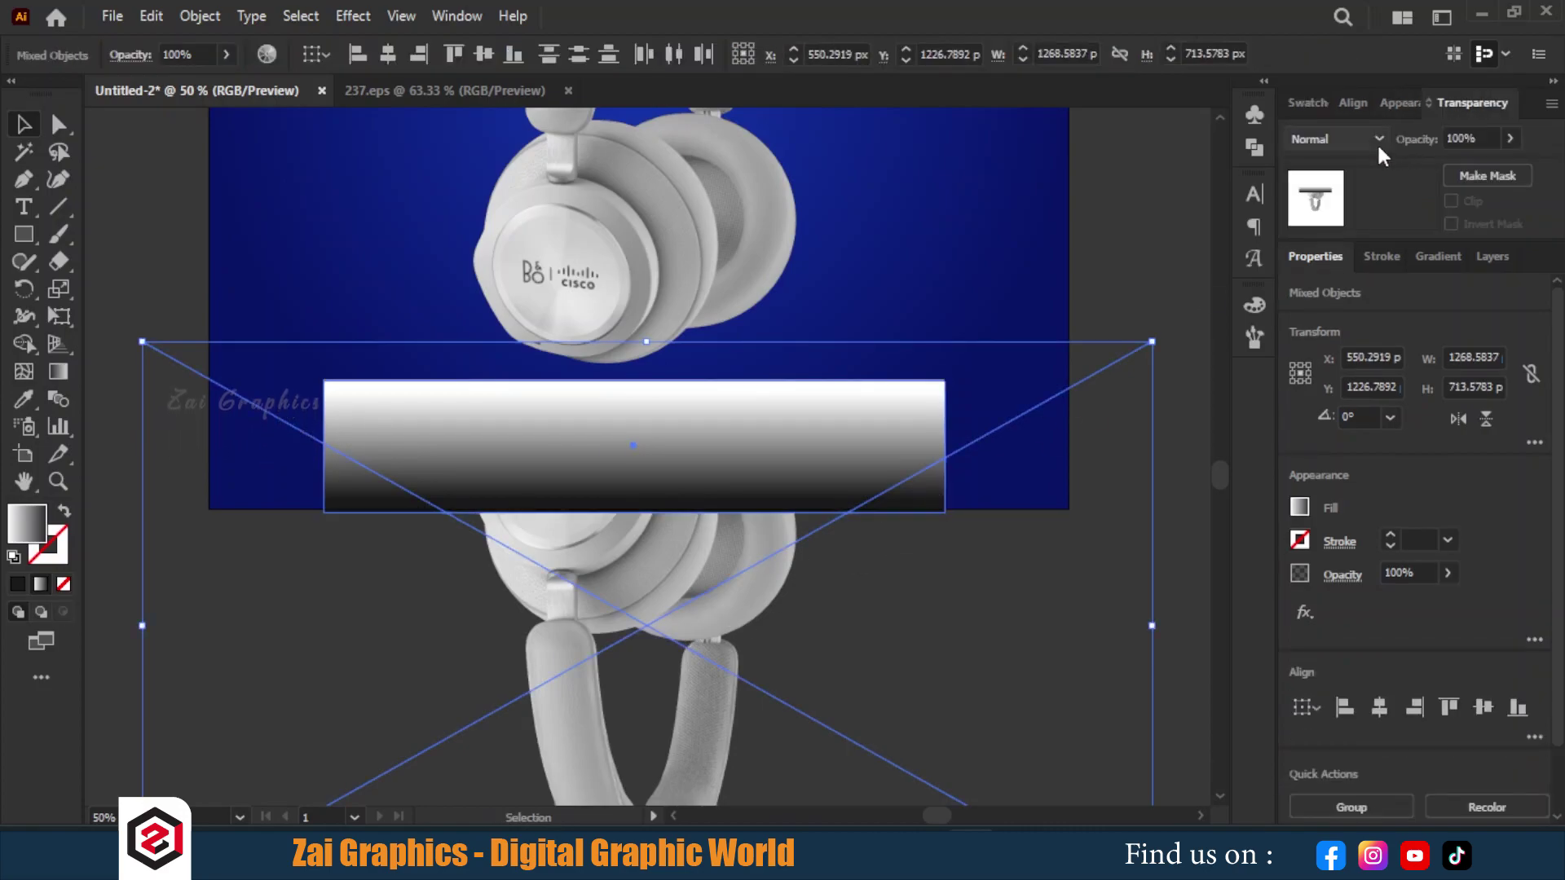
pyautogui.click(1513, 181)
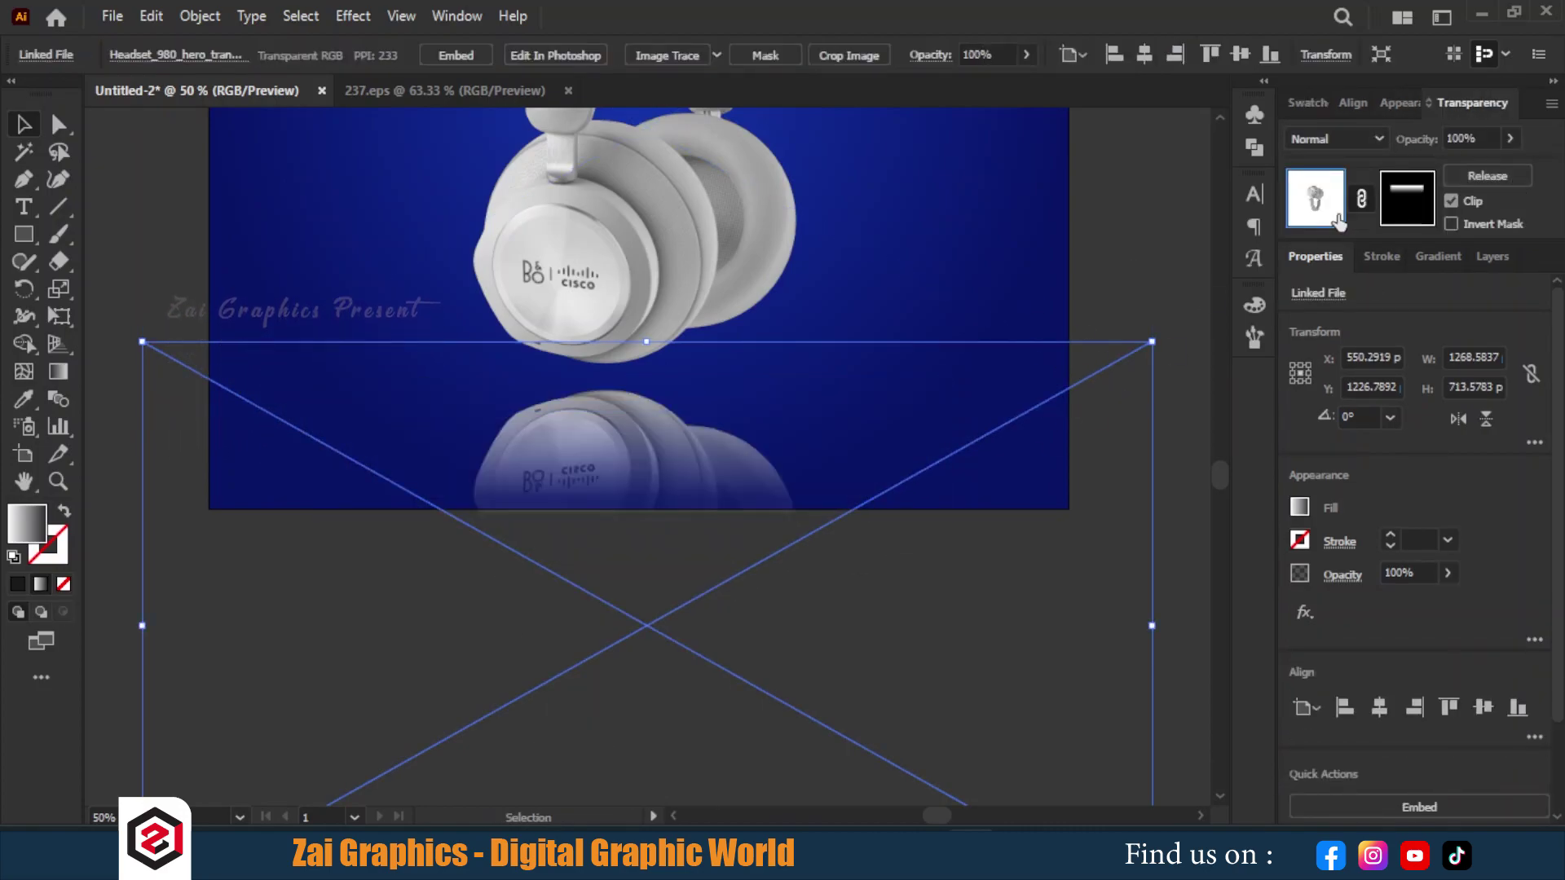
# Step: Redraw the mask gradient higher and adjust its midpoint and top stop
pyautogui.click(1406, 198)
pyautogui.press('g')
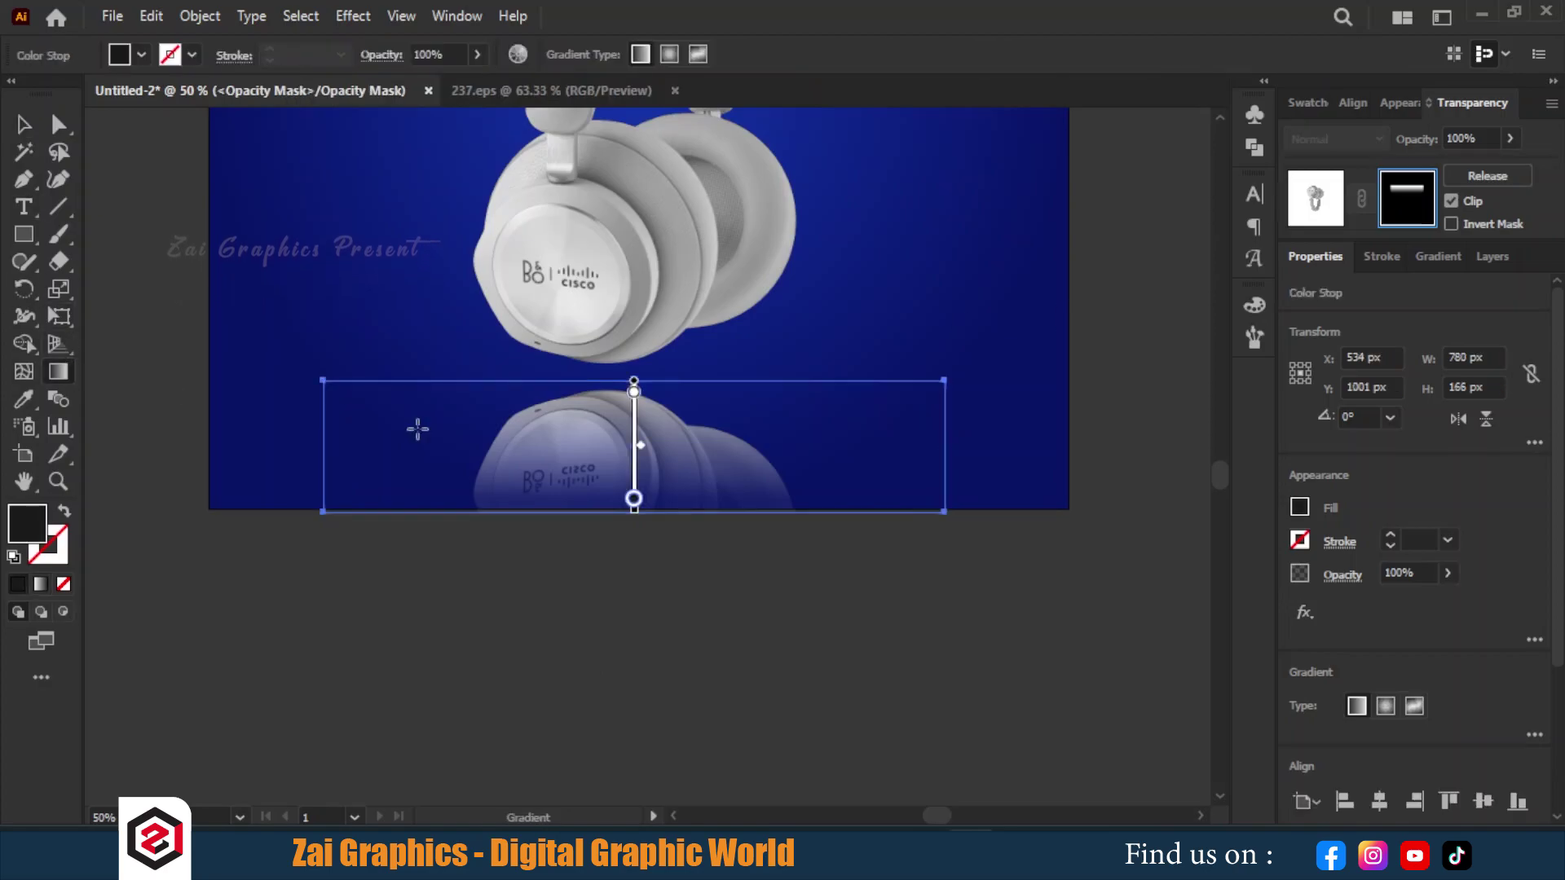
pyautogui.moveTo(634, 336); pyautogui.dragTo(634, 505)
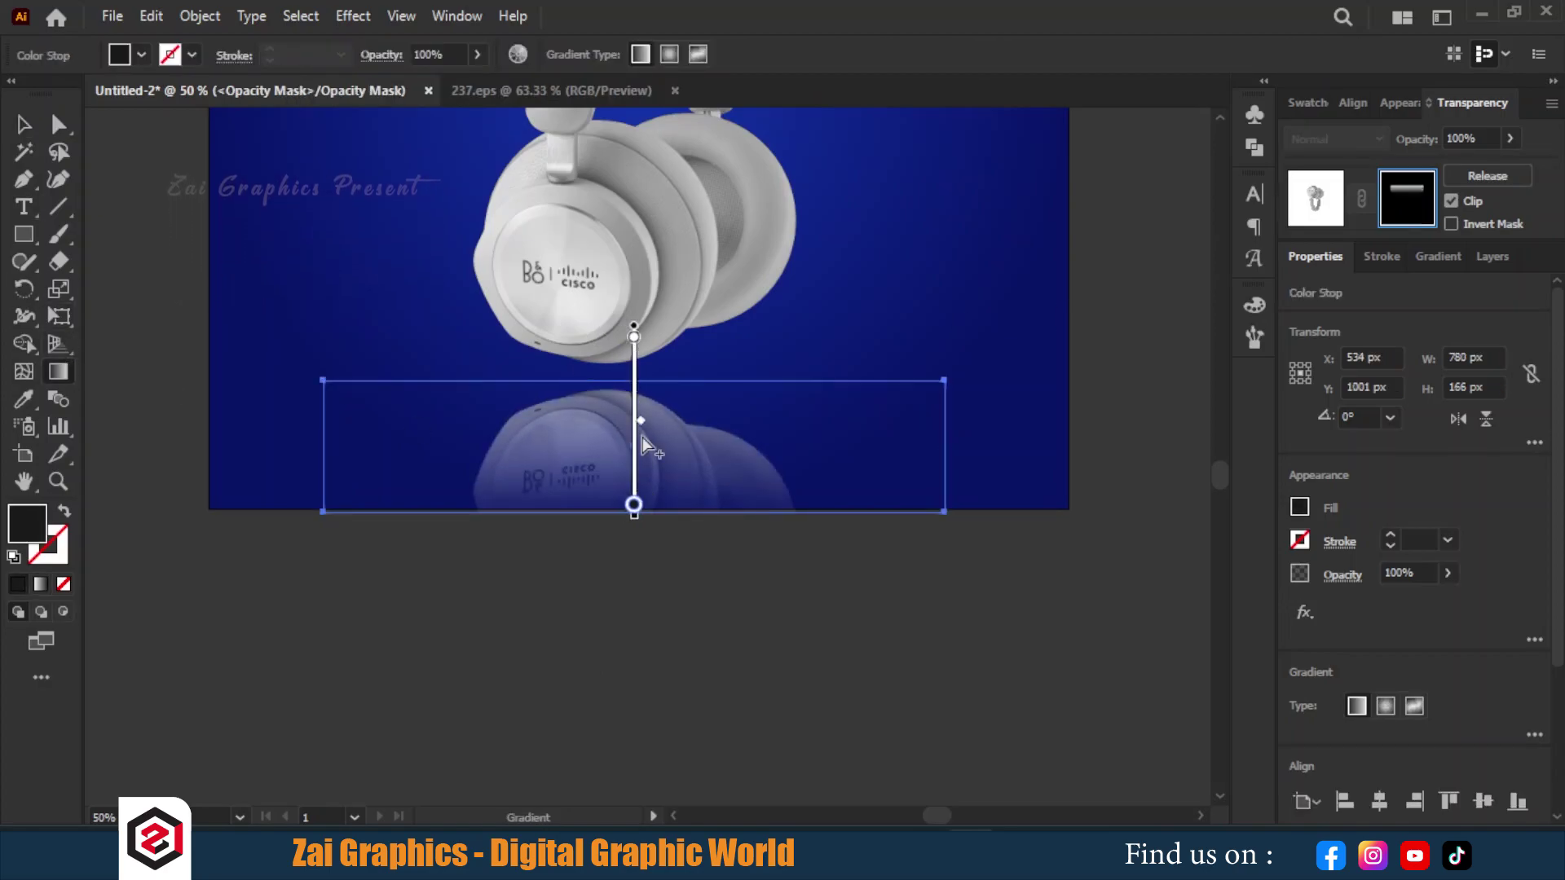
pyautogui.moveTo(640, 421); pyautogui.dragTo(641, 402)
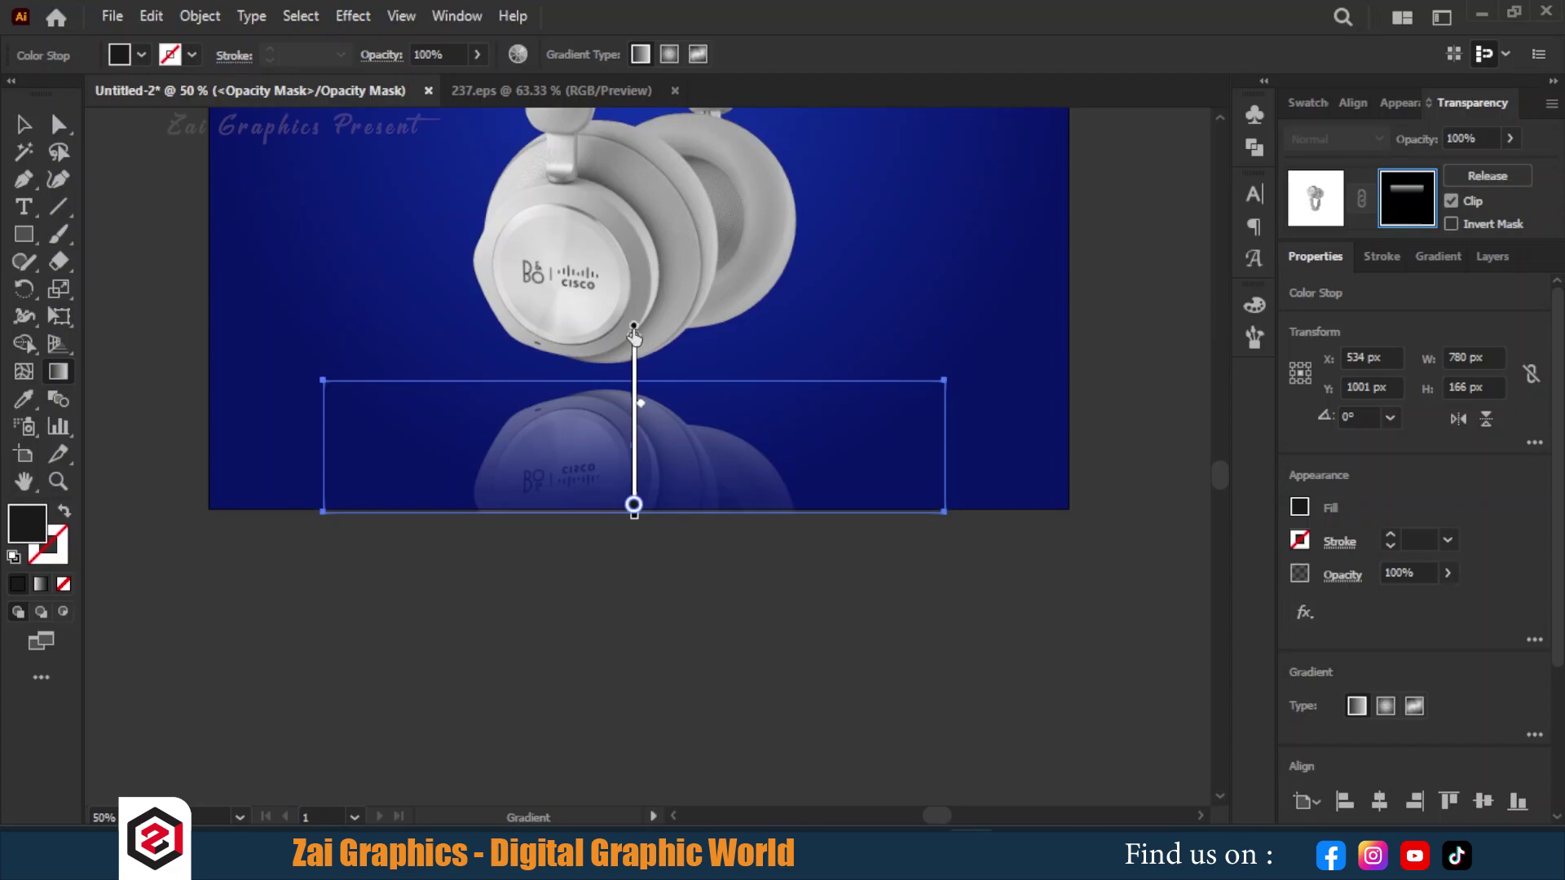
pyautogui.moveTo(634, 335); pyautogui.dragTo(634, 361)
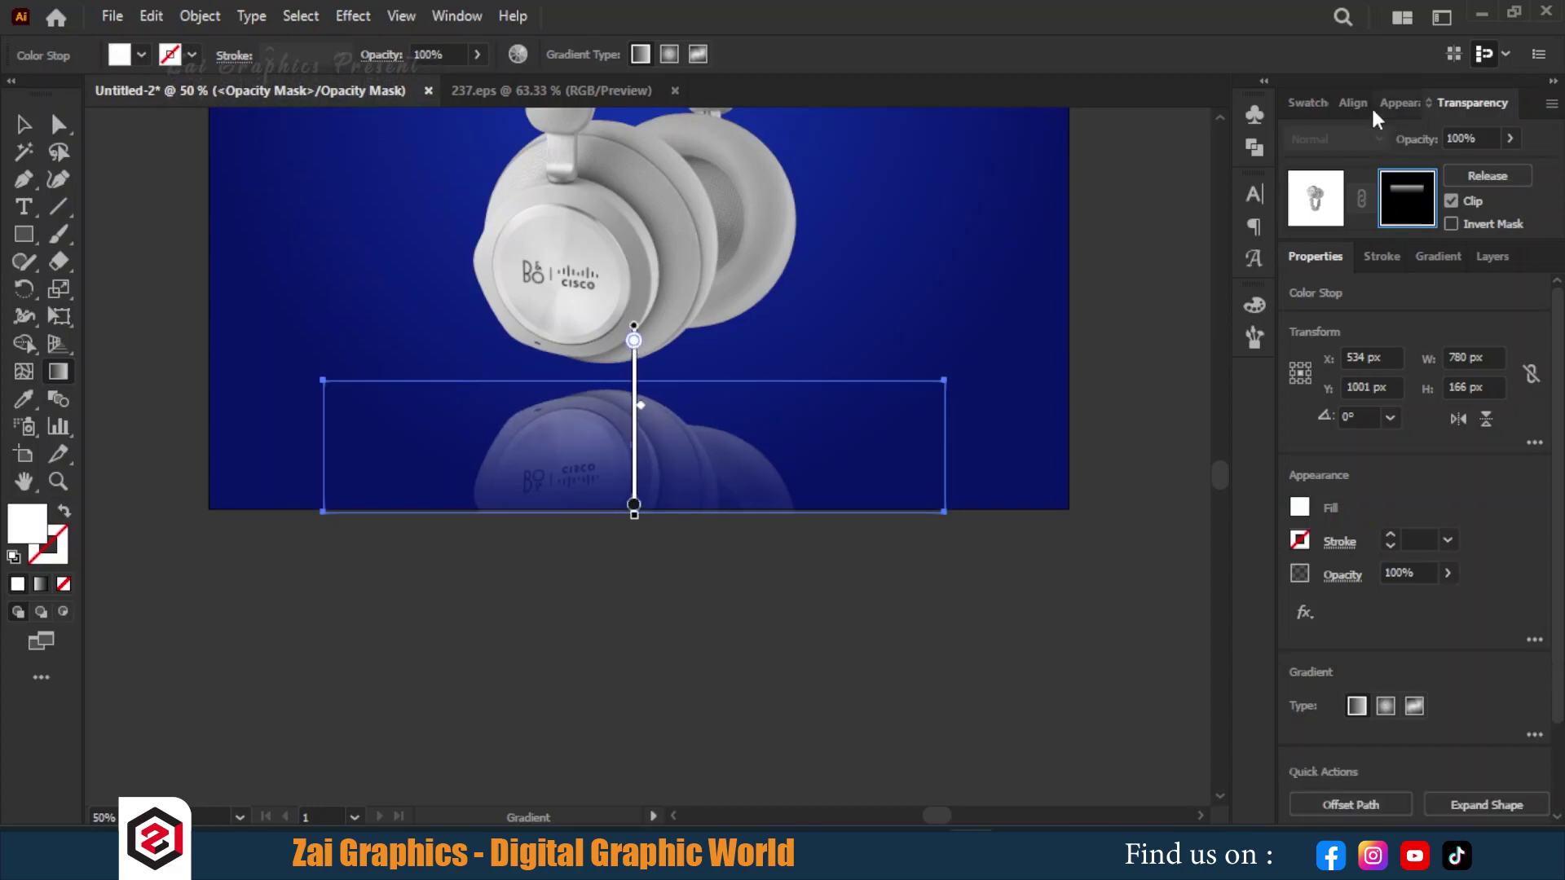
# Step: Set the mask's top gradient stop to mid grey and exit mask editing
pyautogui.click(1306, 100)
pyautogui.click(1449, 245)
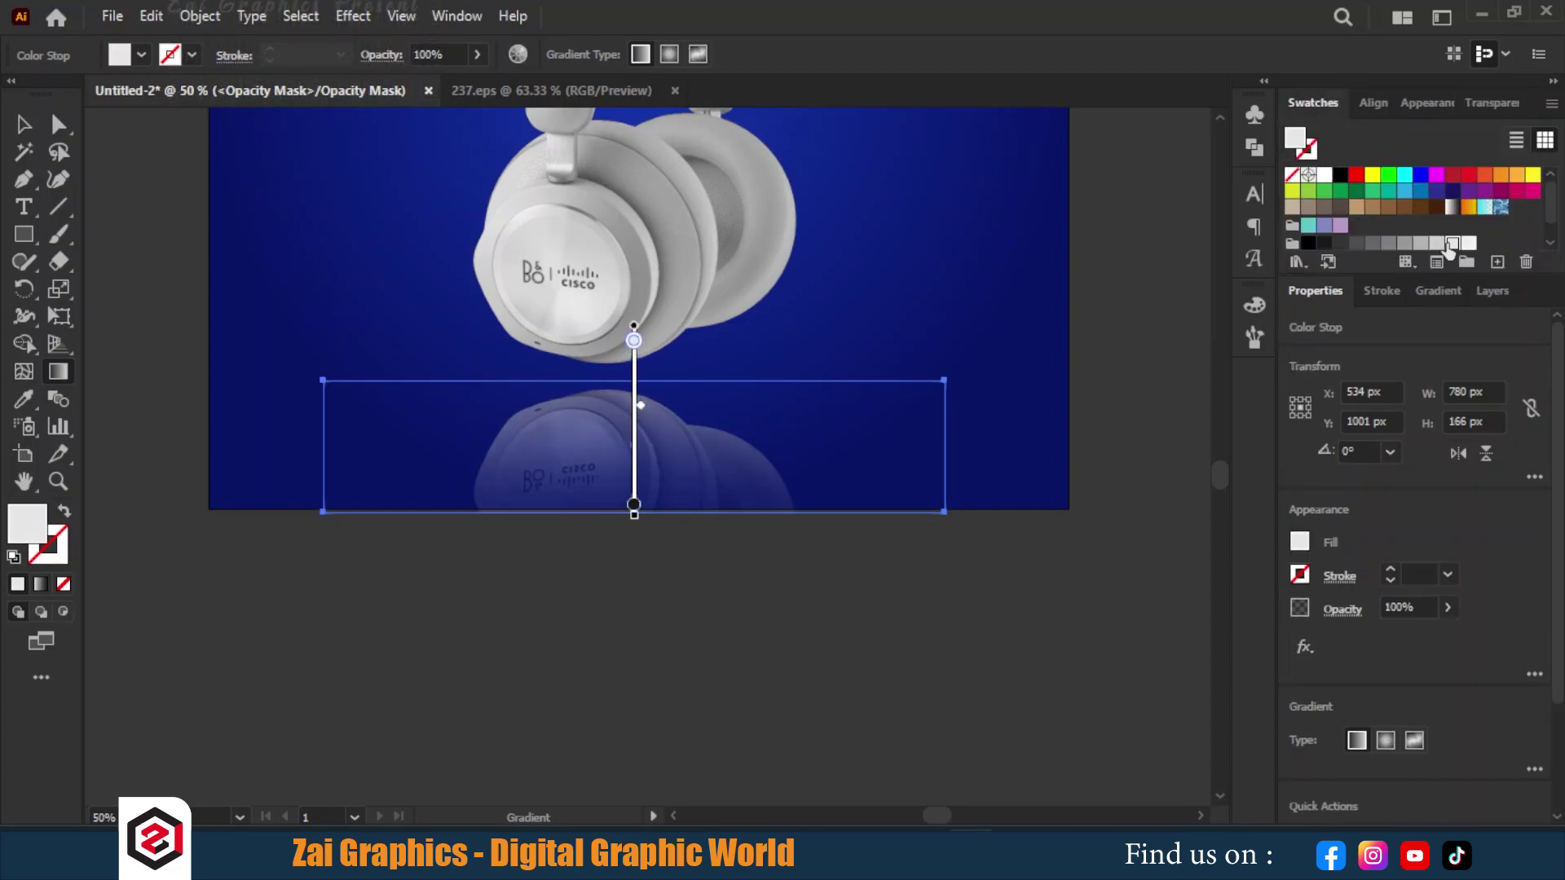
pyautogui.click(1423, 243)
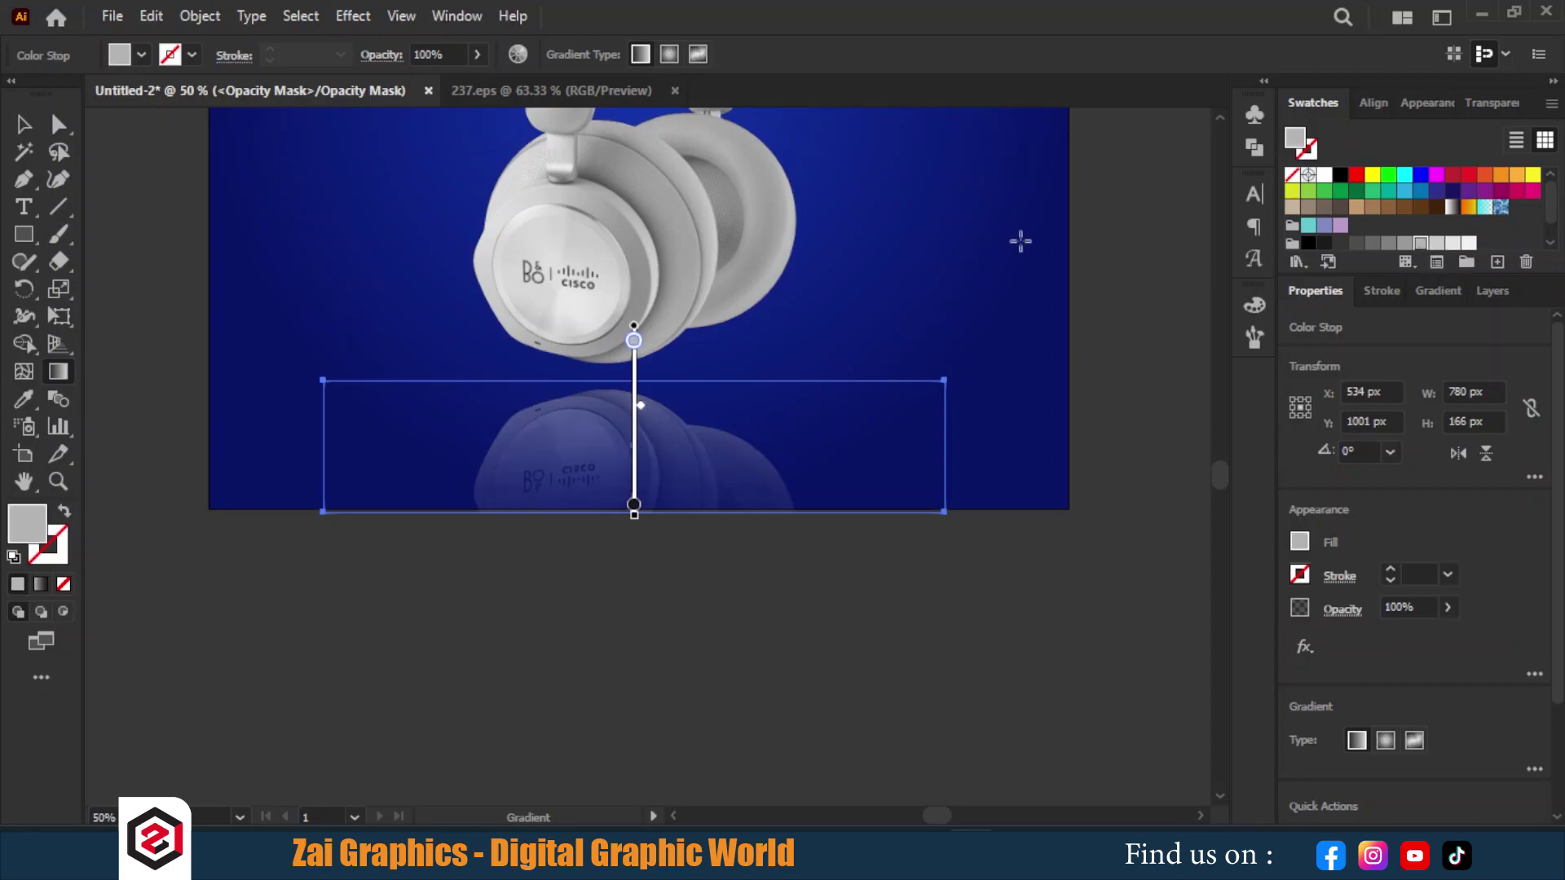
pyautogui.click(37, 124)
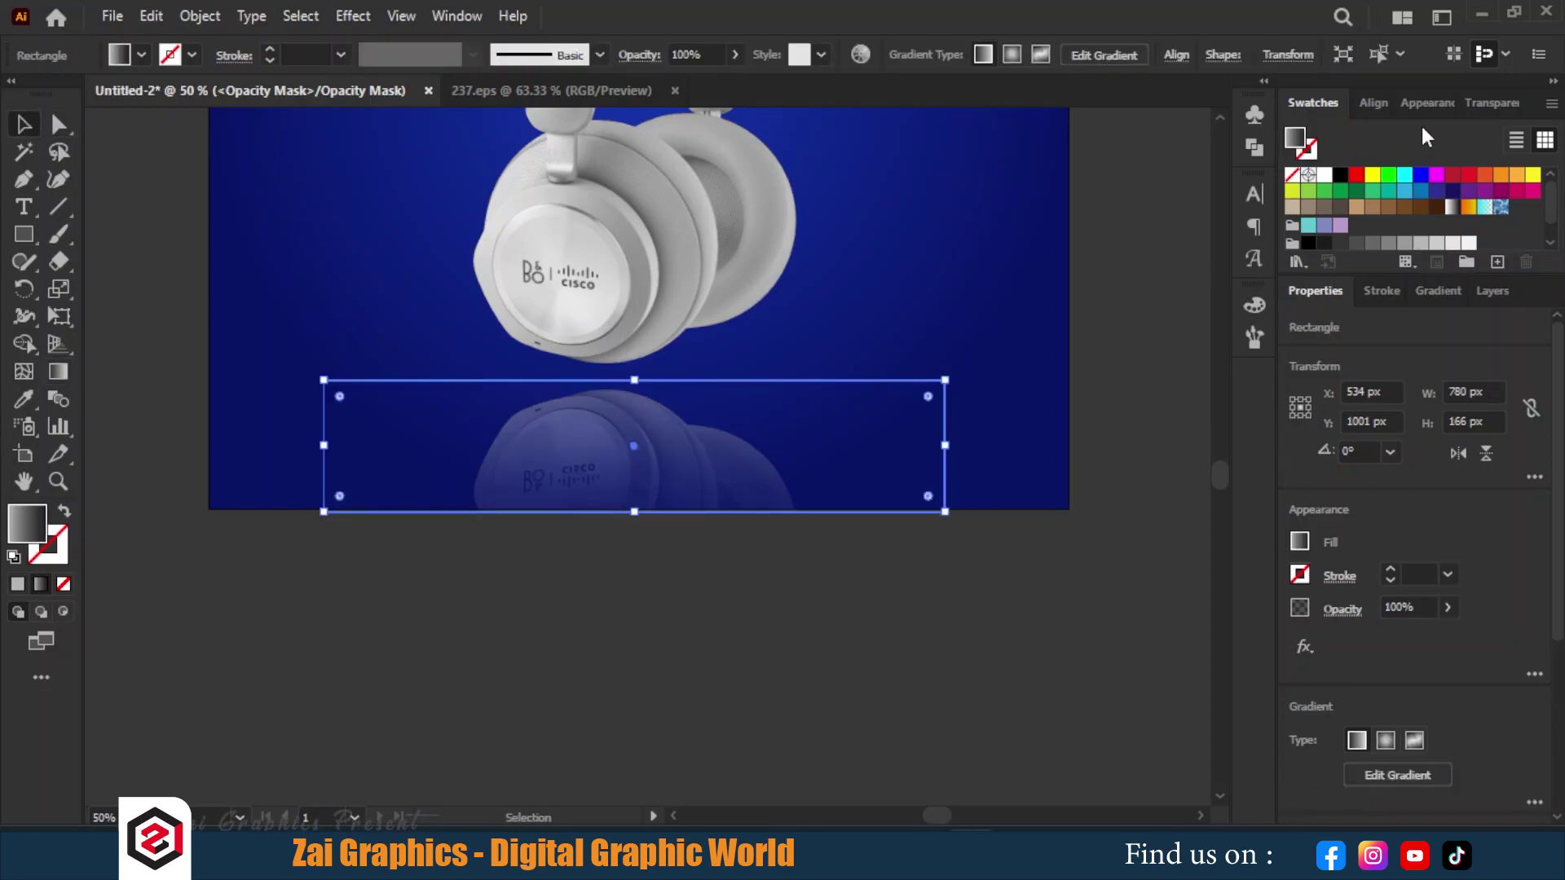
pyautogui.click(1491, 105)
pyautogui.click(1315, 199)
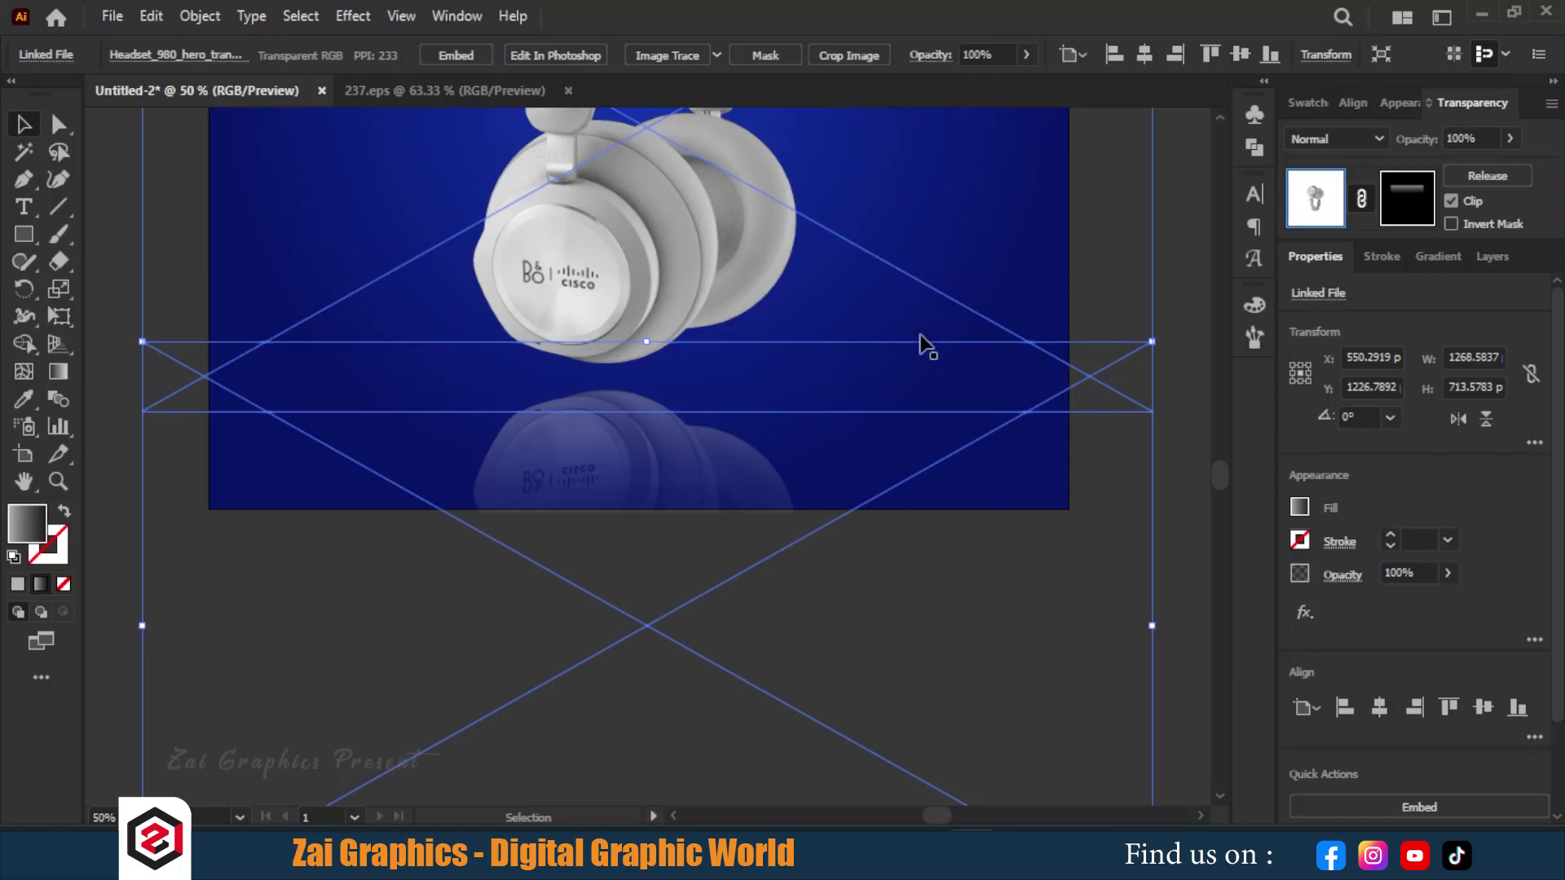
# Step: Apply a 2.27 px Gaussian Blur to the reflection image
pyautogui.scroll(-1, 919, 342)
pyautogui.scroll(2, 426, 241)
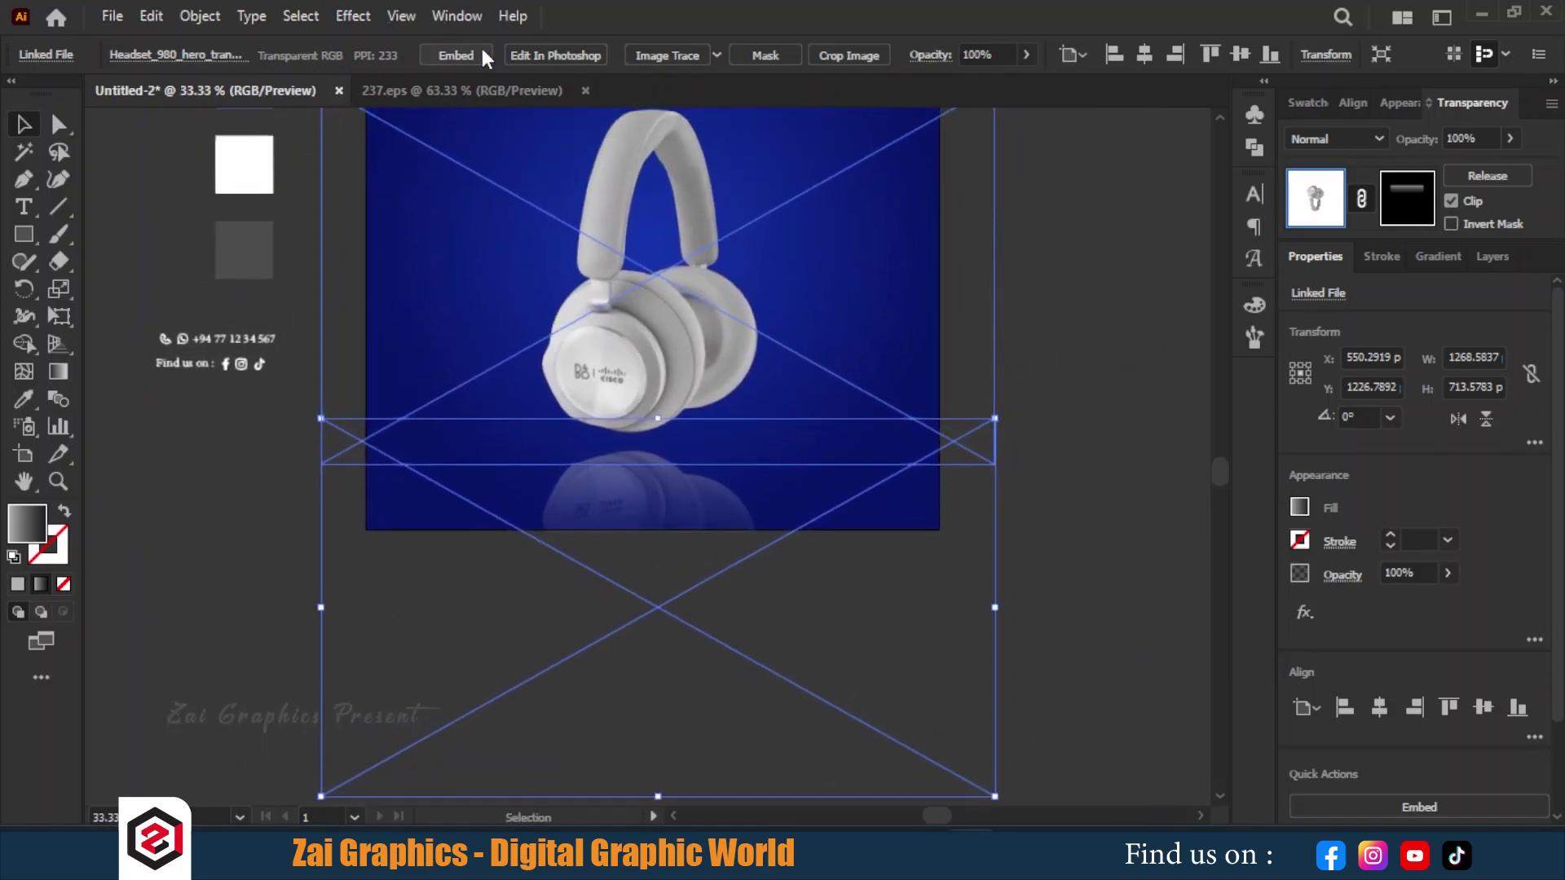
pyautogui.click(339, 19)
pyautogui.moveTo(376, 399)
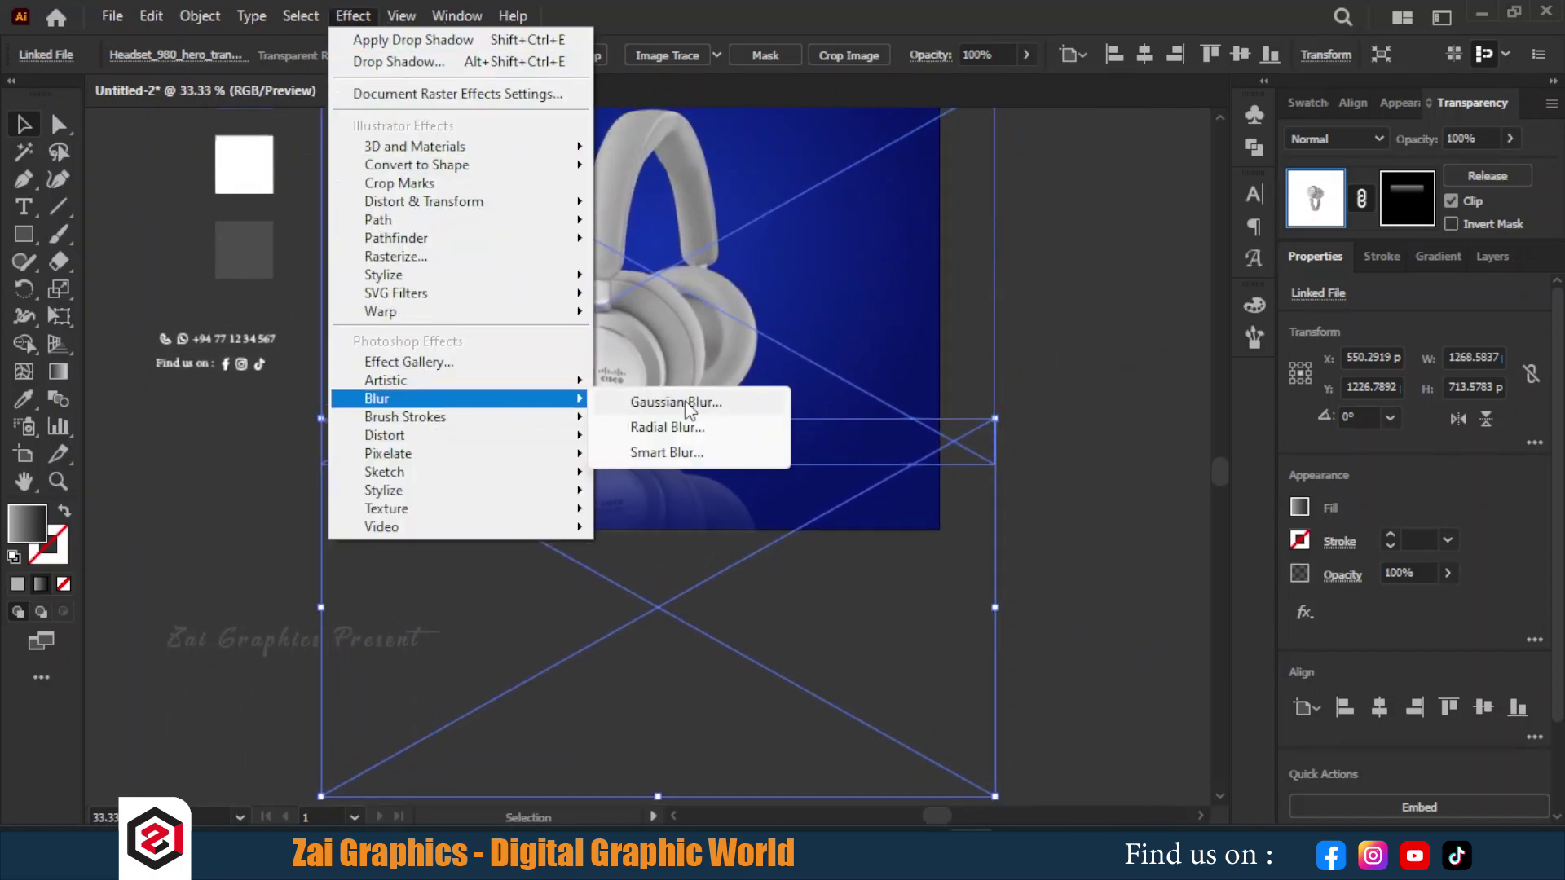
pyautogui.click(688, 403)
pyautogui.moveTo(878, 238); pyautogui.dragTo(828, 239)
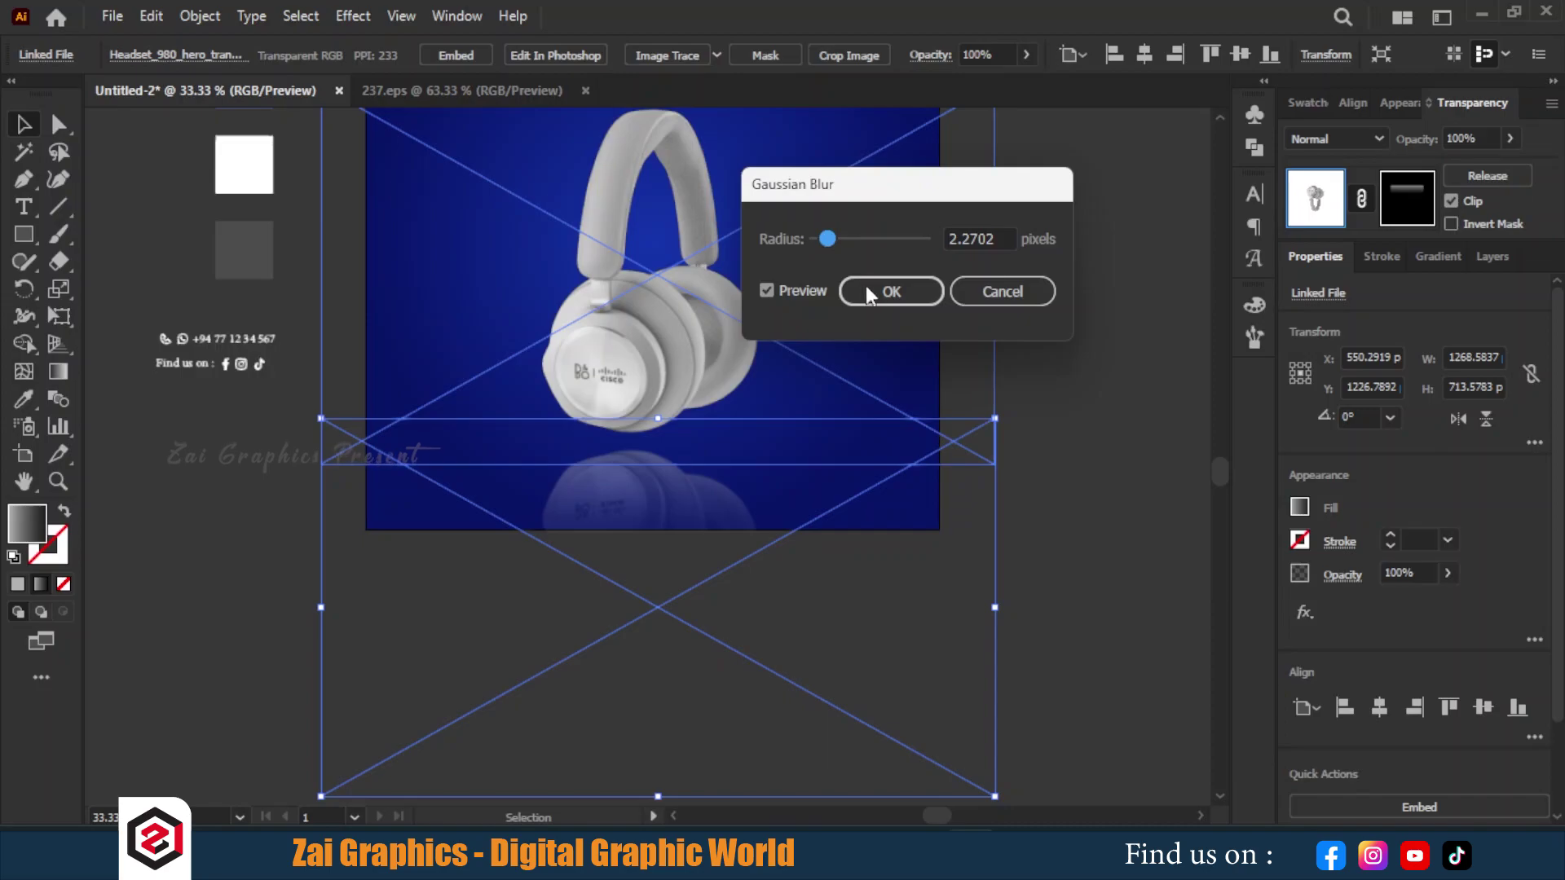
pyautogui.click(887, 300)
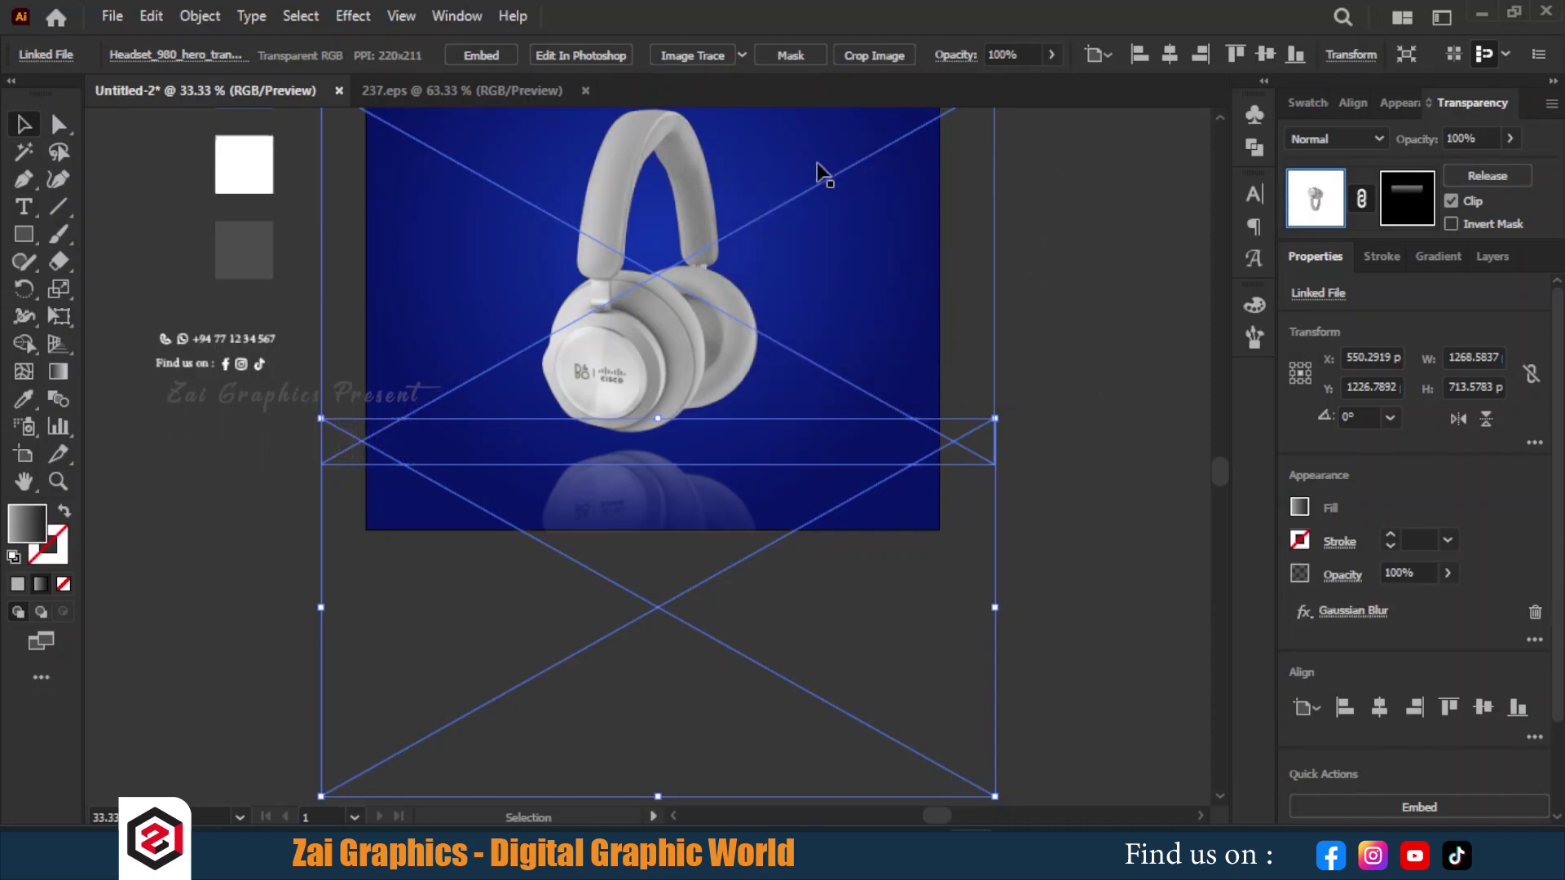
# Step: Lower the reflection's opacity to 23%
pyautogui.click(1049, 57)
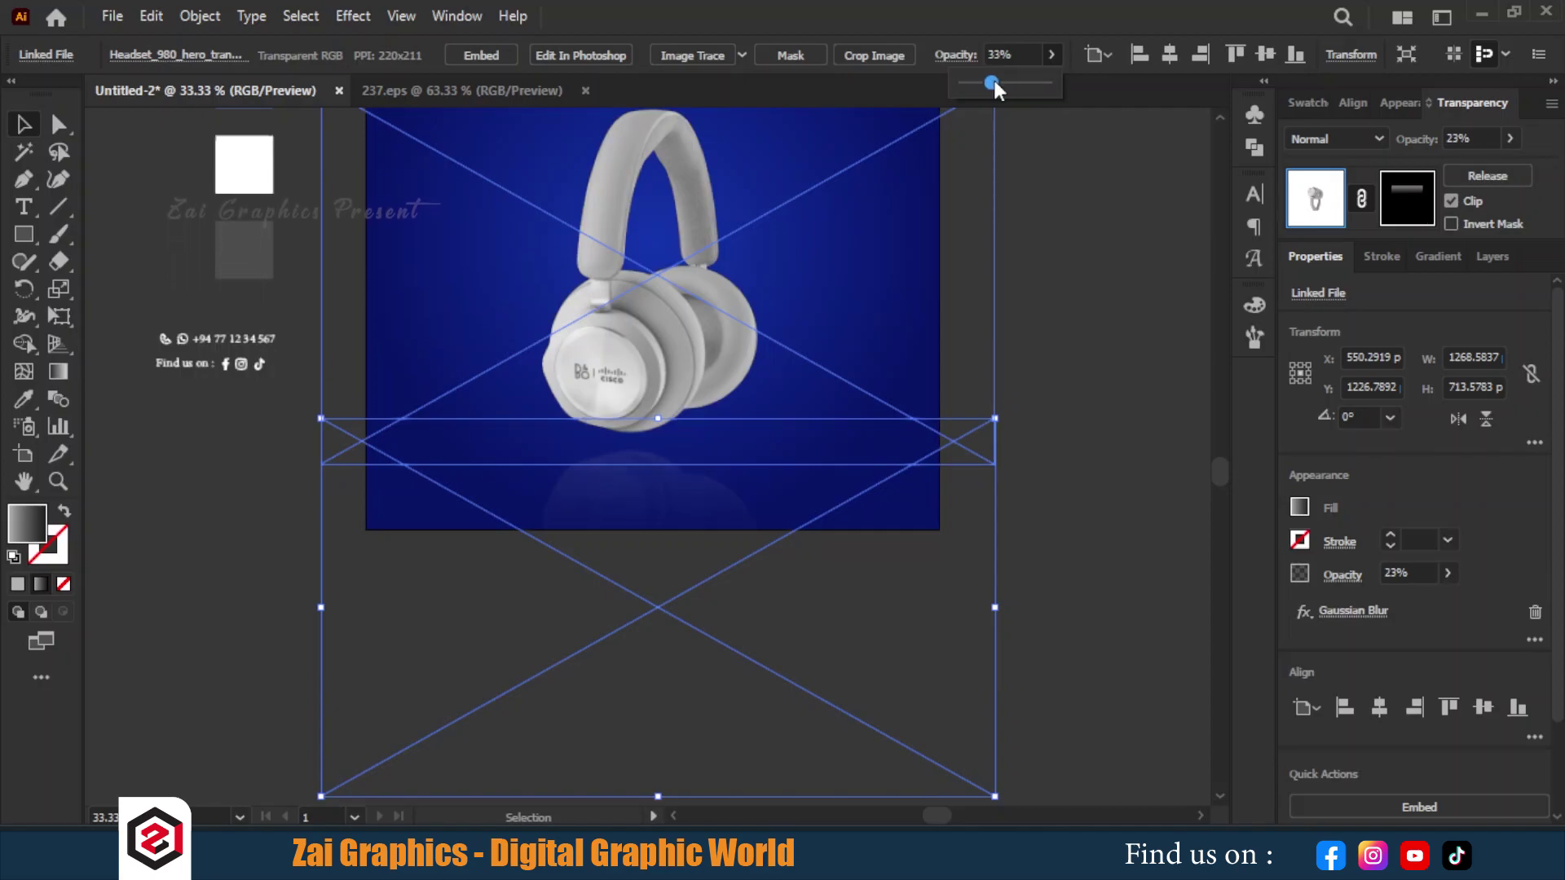
pyautogui.click(1084, 286)
pyautogui.keyDown('alt'); pyautogui.scroll(-1, 1071, 302); pyautogui.keyUp('alt')
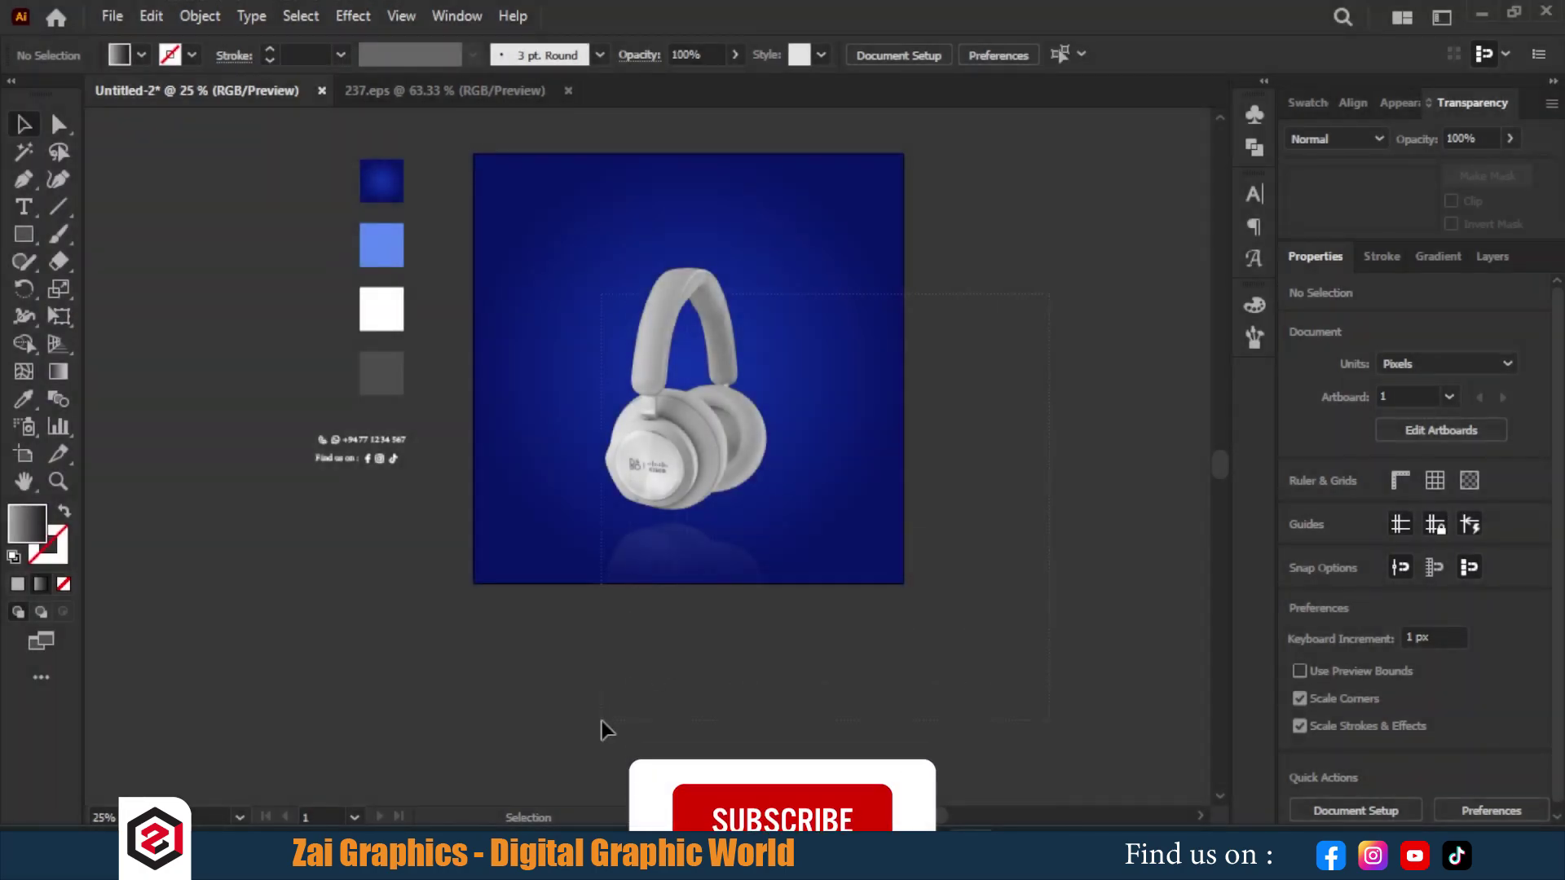
# Step: Lock the headphone image in place
pyautogui.click(602, 720)
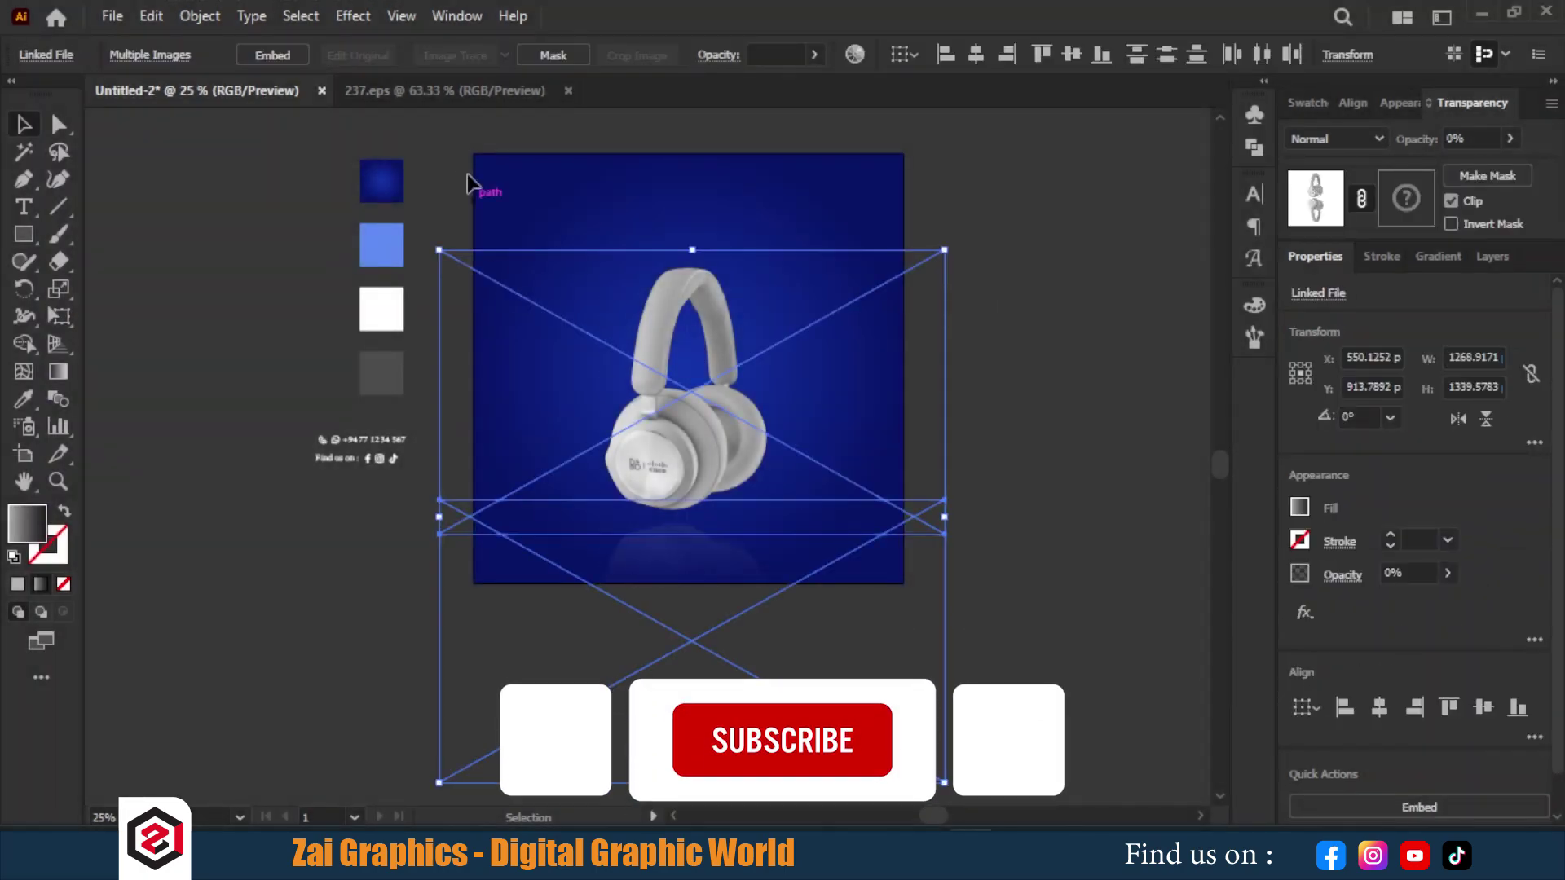
pyautogui.click(196, 16)
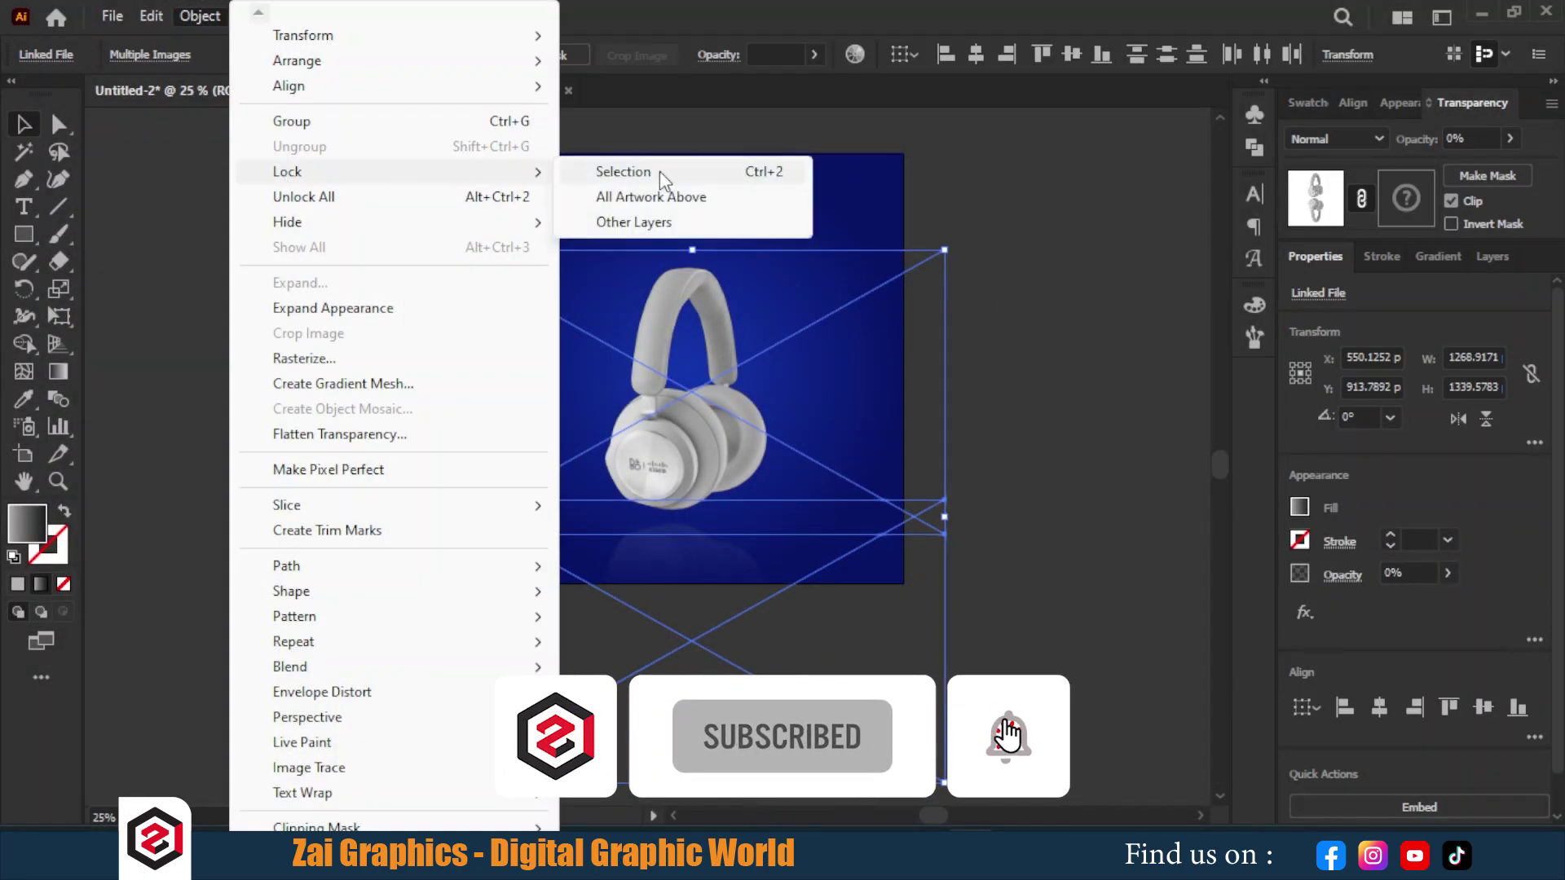
pyautogui.click(661, 173)
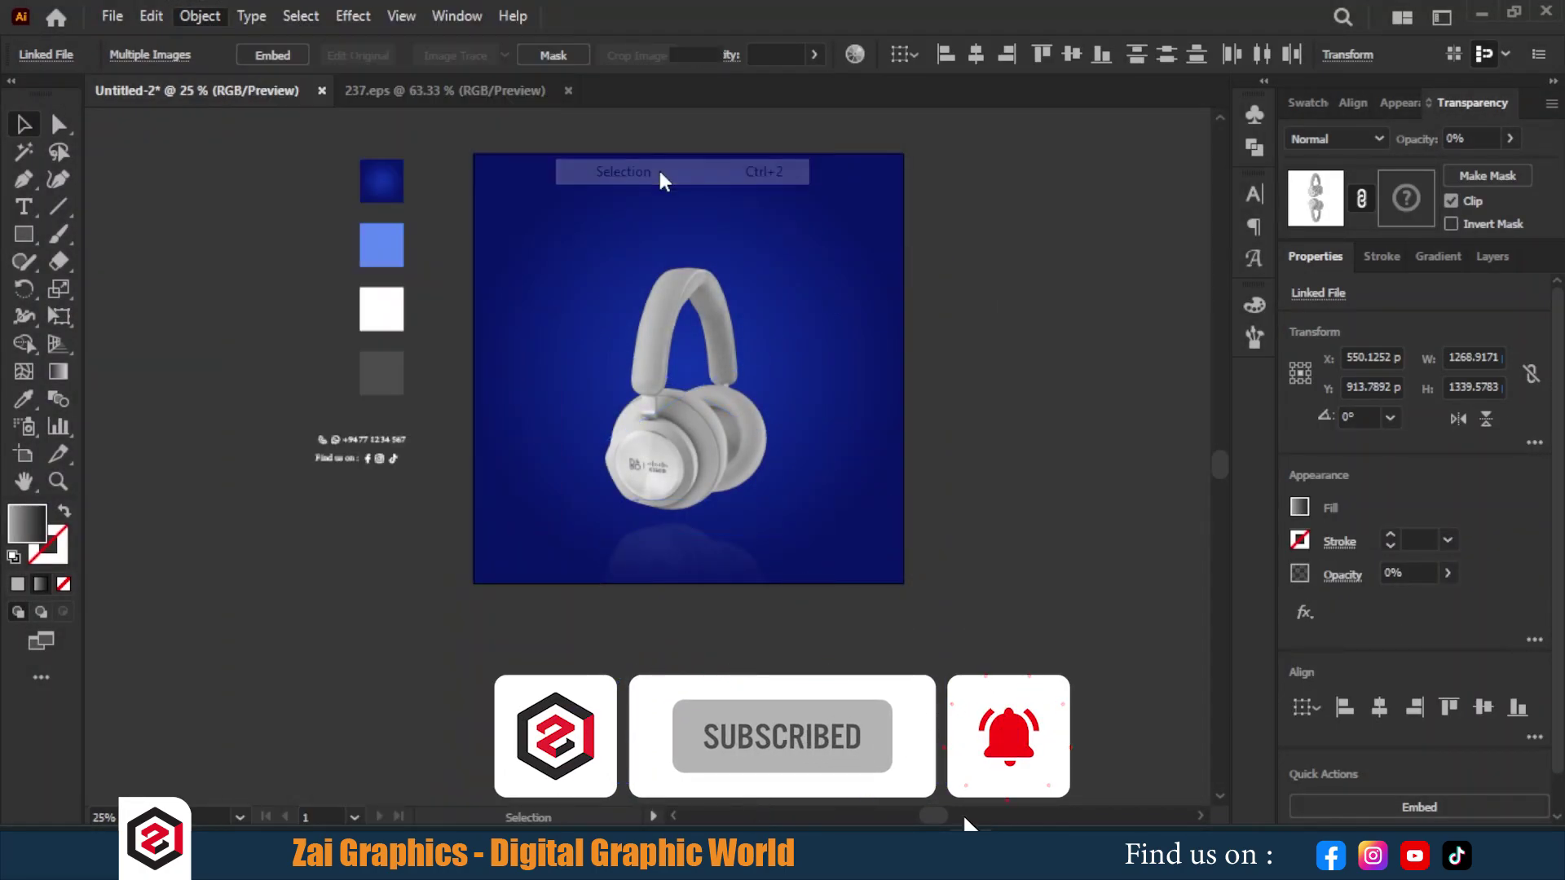
# Step: Draw a flat black ellipse below the headphones
pyautogui.click(23, 234)
pyautogui.click(122, 289)
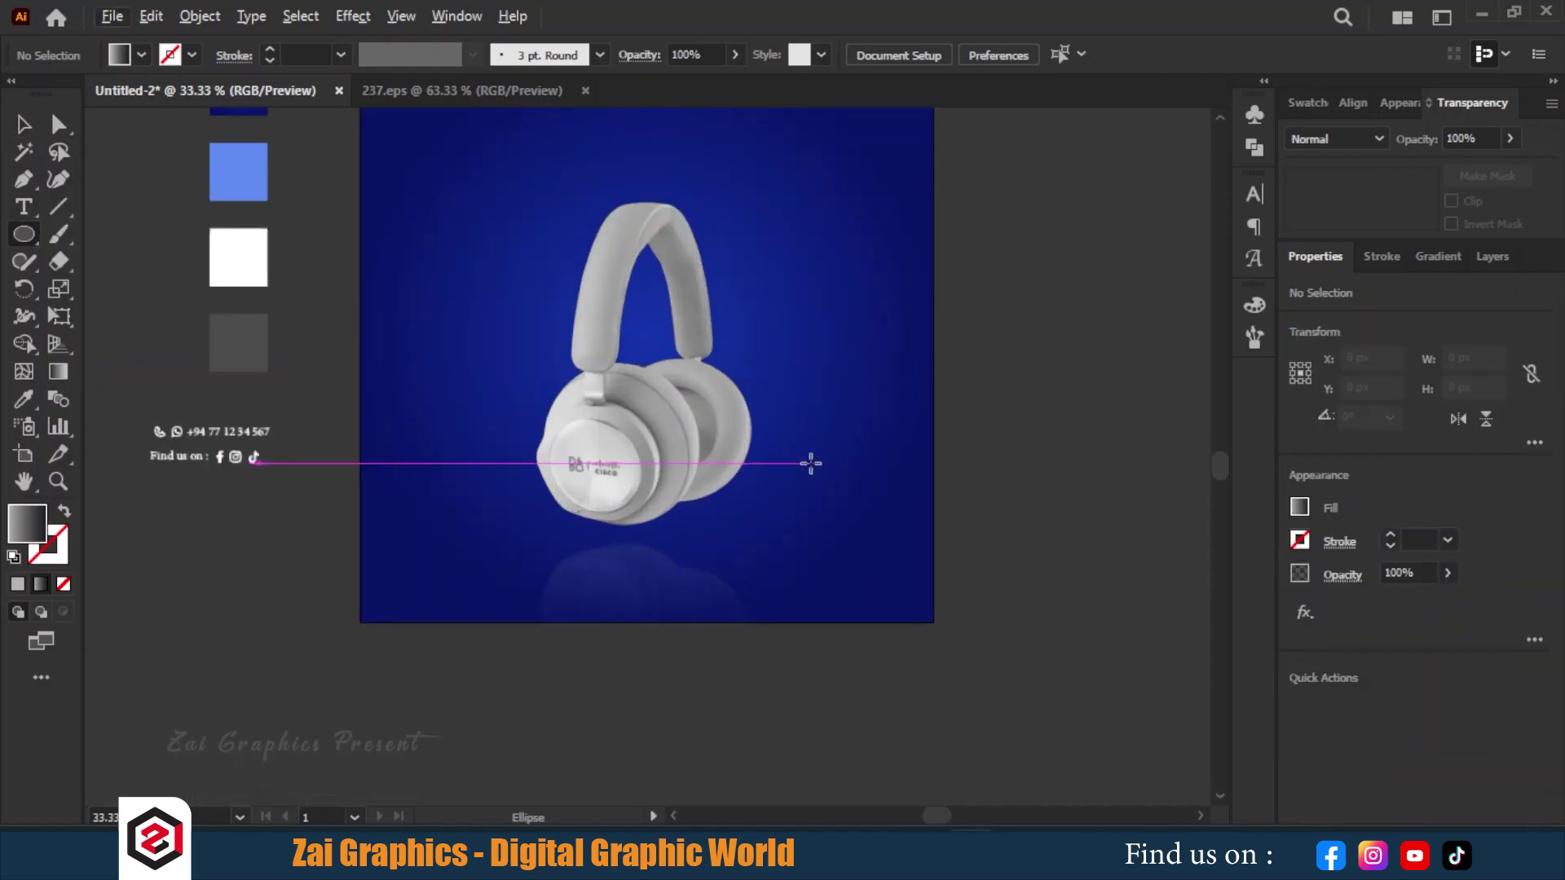
pyautogui.scroll(2, 775, 452)
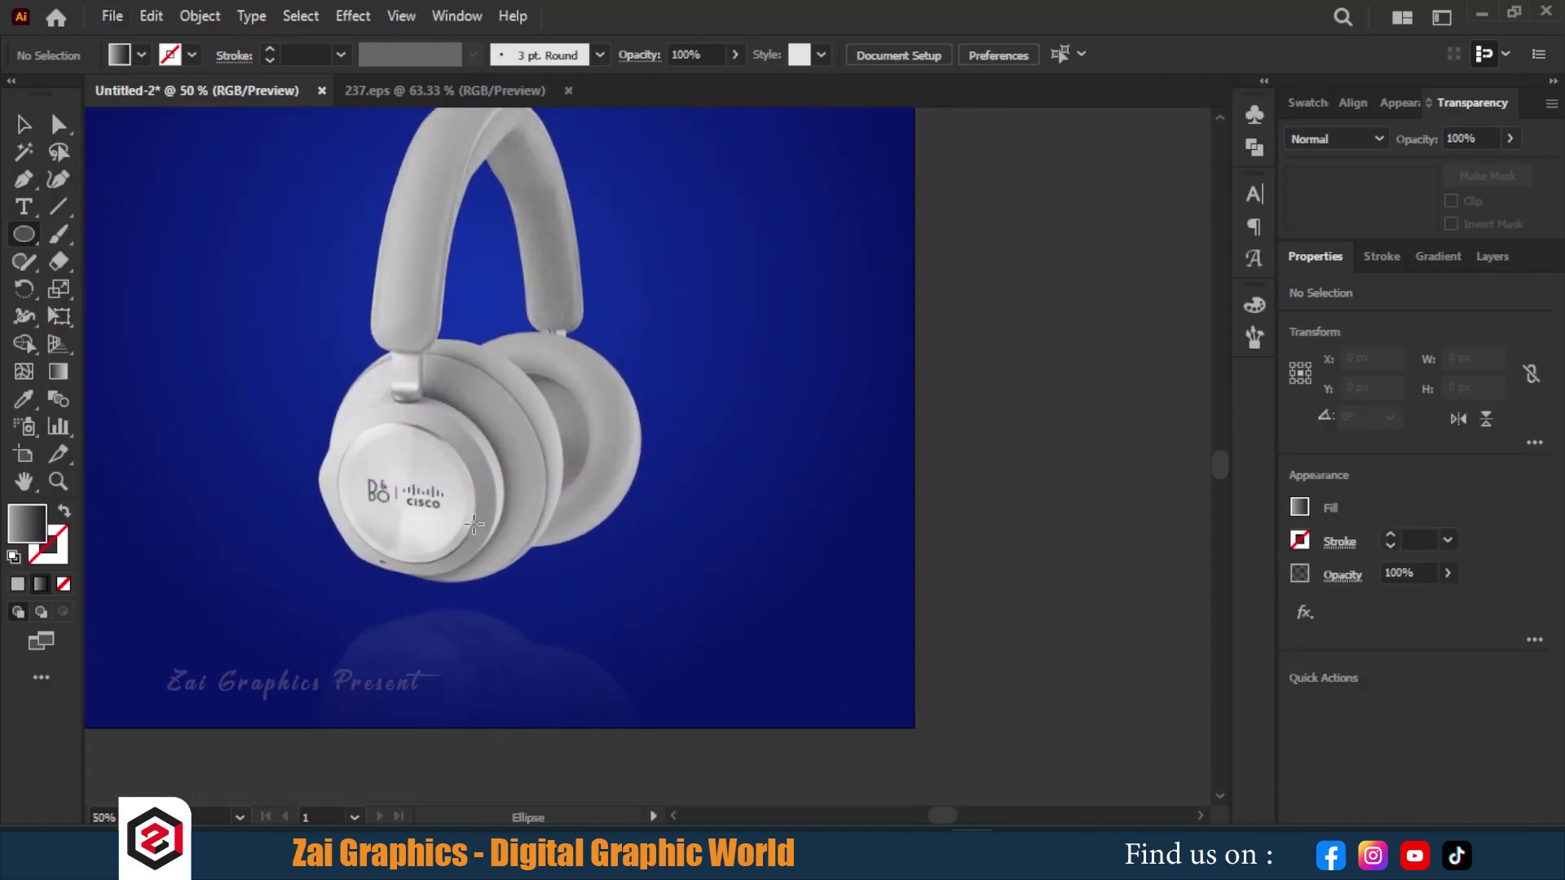
pyautogui.moveTo(473, 524)
pyautogui.mouseDown()
pyautogui.moveTo(821, 569)
pyautogui.moveTo(833, 594)
pyautogui.mouseUp()
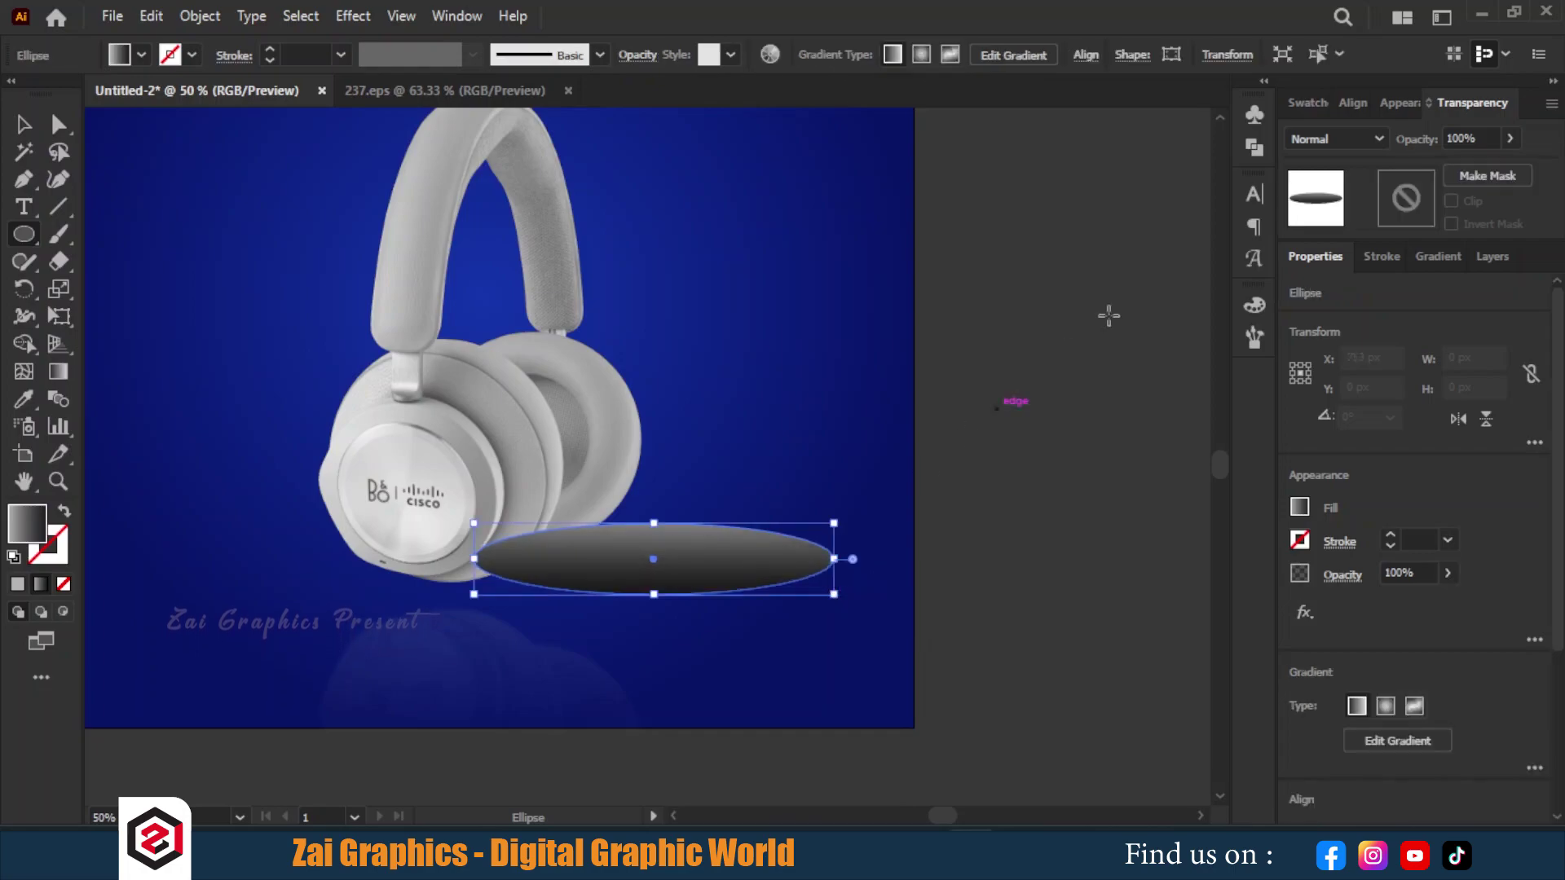
pyautogui.click(1308, 103)
pyautogui.click(1356, 175)
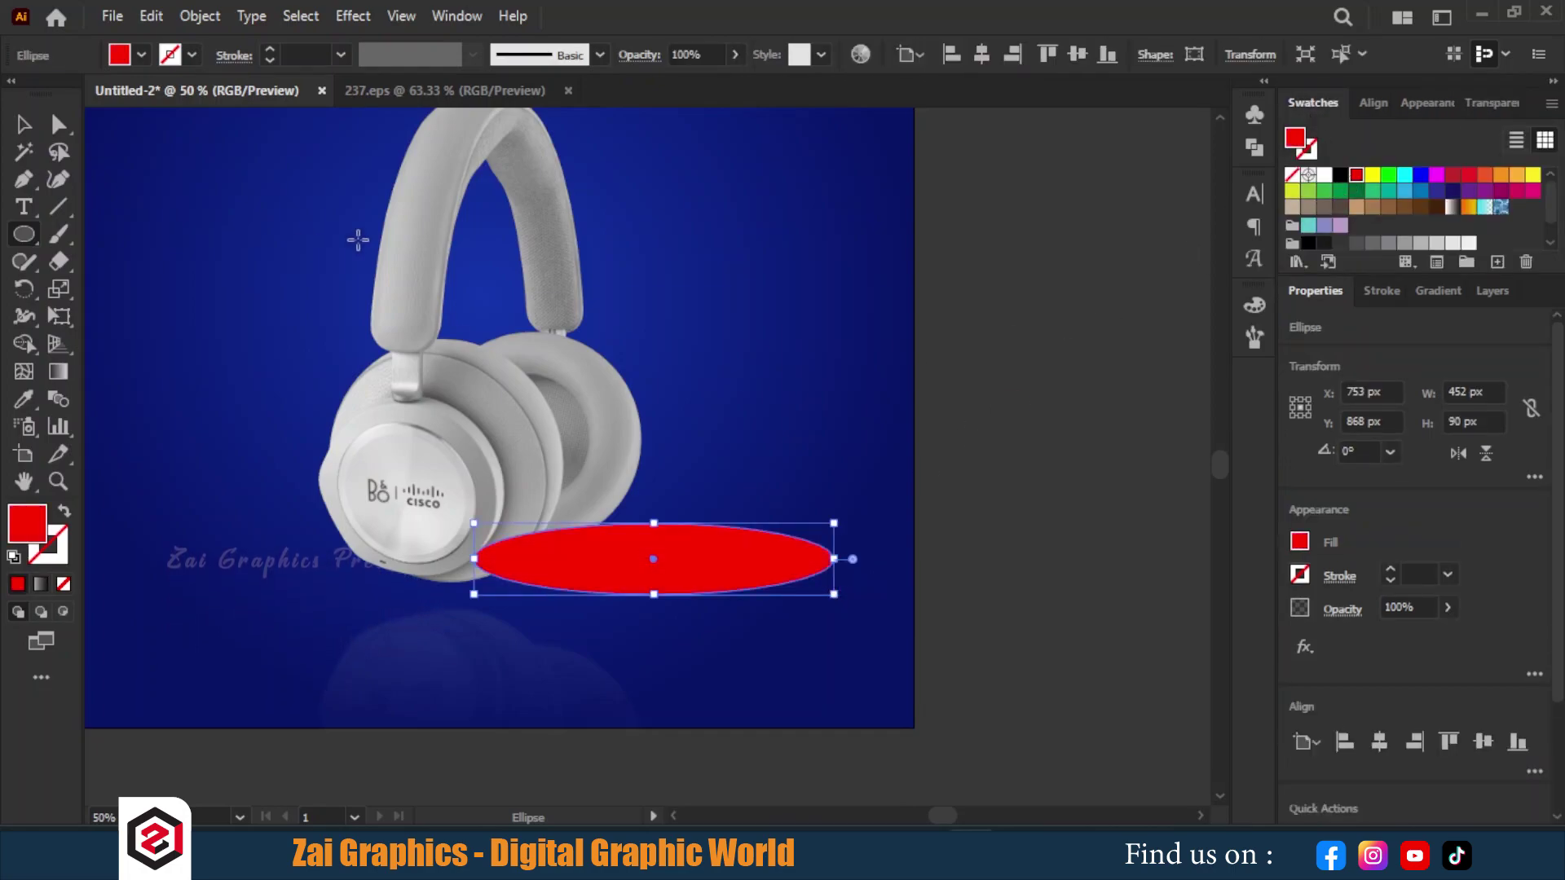
pyautogui.click(1341, 175)
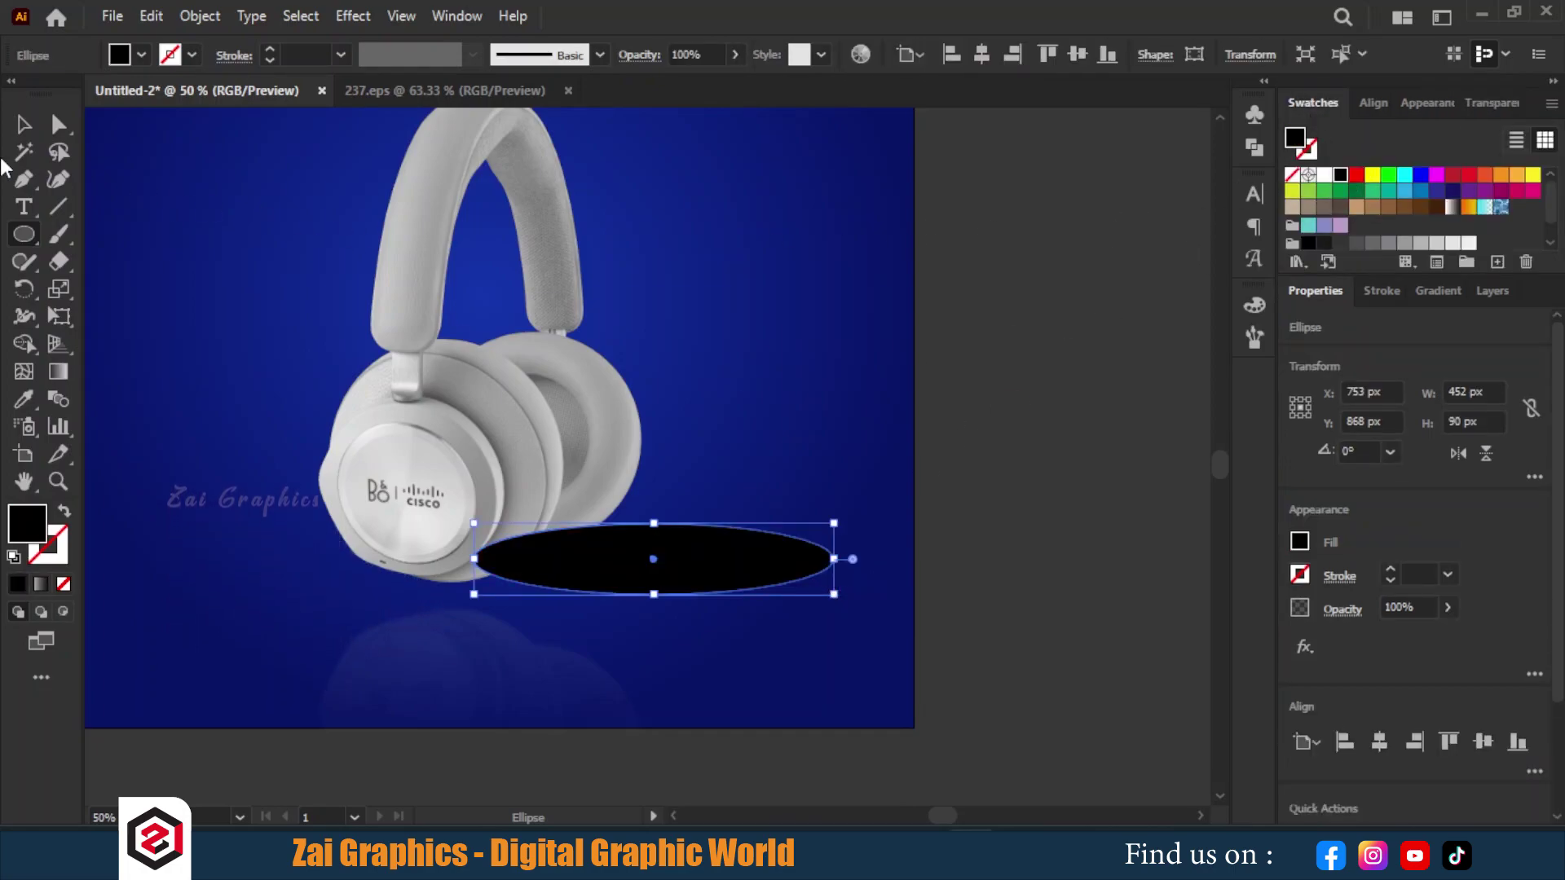
# Step: Tilt the ellipse about 10° and resize it to roughly 390 × 104 px
pyautogui.click(25, 125)
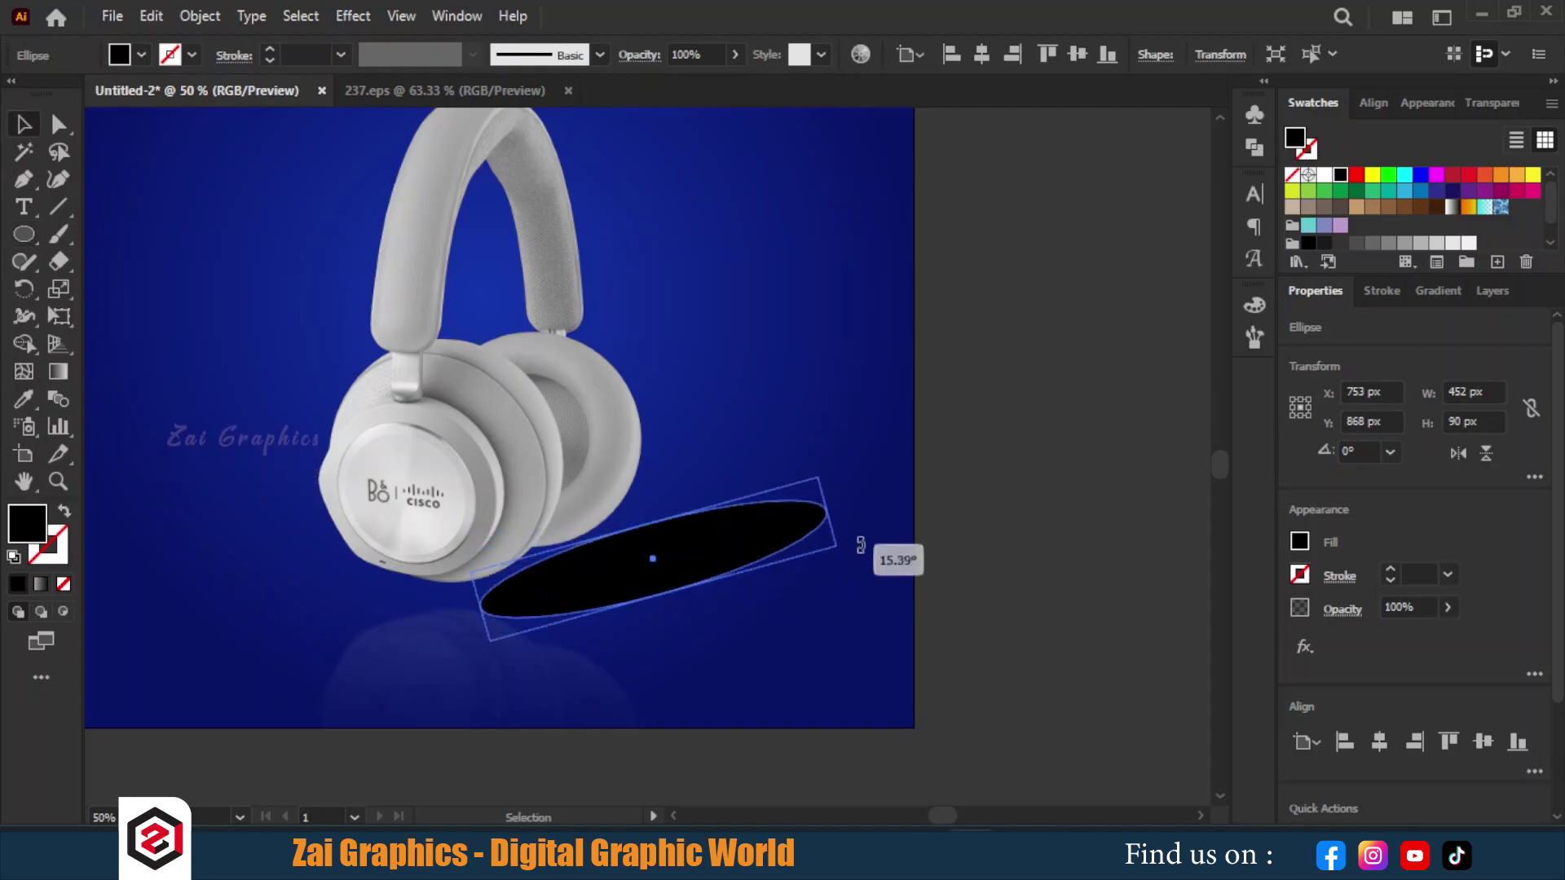
pyautogui.moveTo(840, 596); pyautogui.dragTo(856, 564)
pyautogui.moveTo(756, 554); pyautogui.dragTo(753, 527)
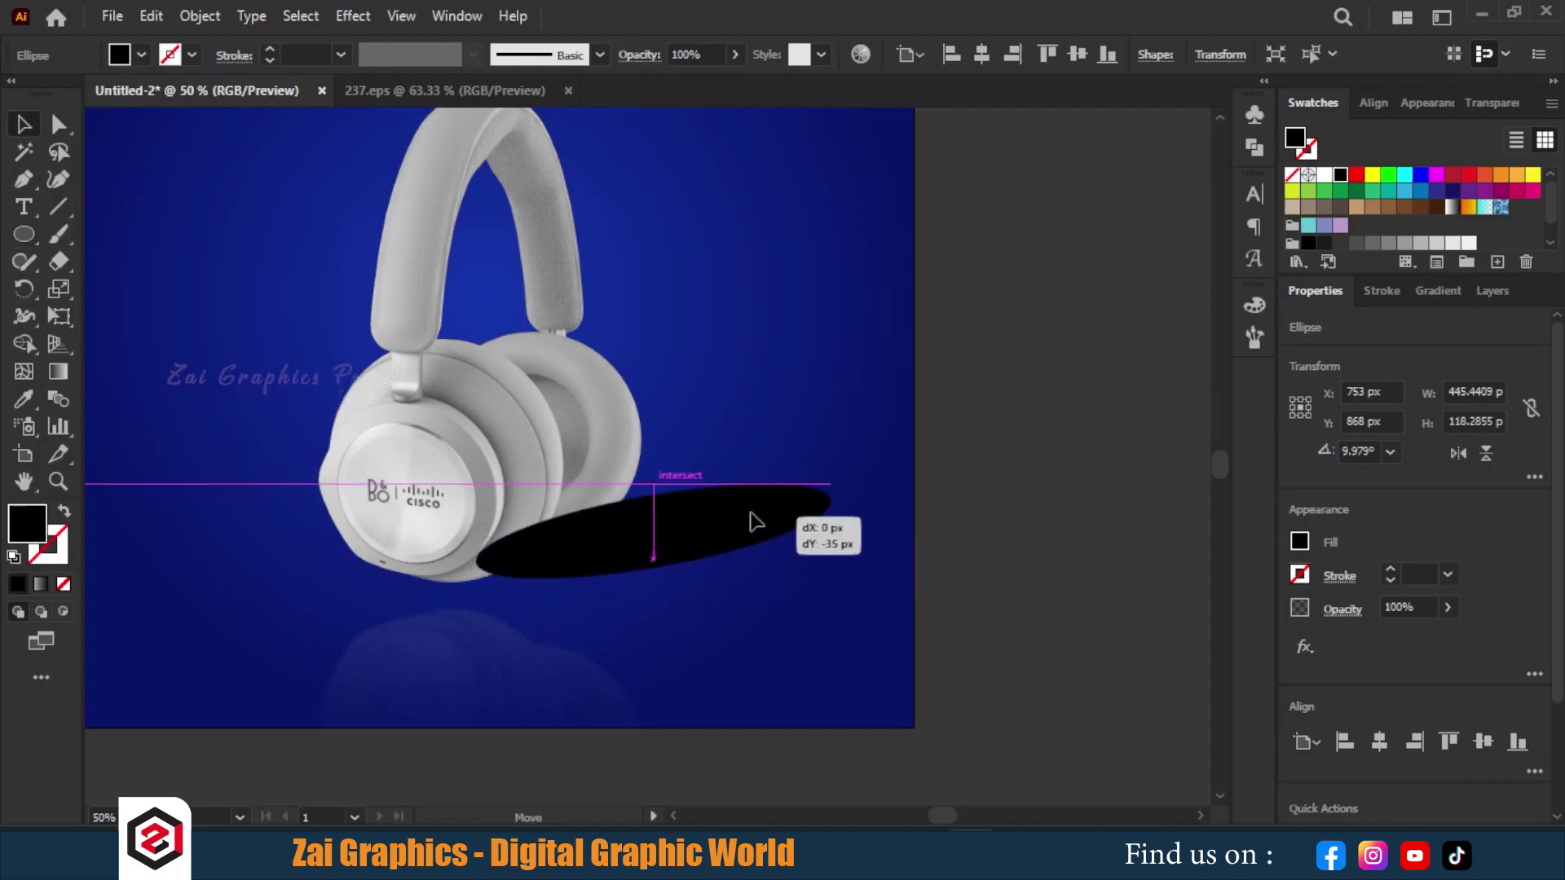
pyautogui.moveTo(839, 497); pyautogui.dragTo(787, 512)
pyautogui.moveTo(644, 576); pyautogui.dragTo(685, 530)
pyautogui.moveTo(781, 475); pyautogui.dragTo(784, 477)
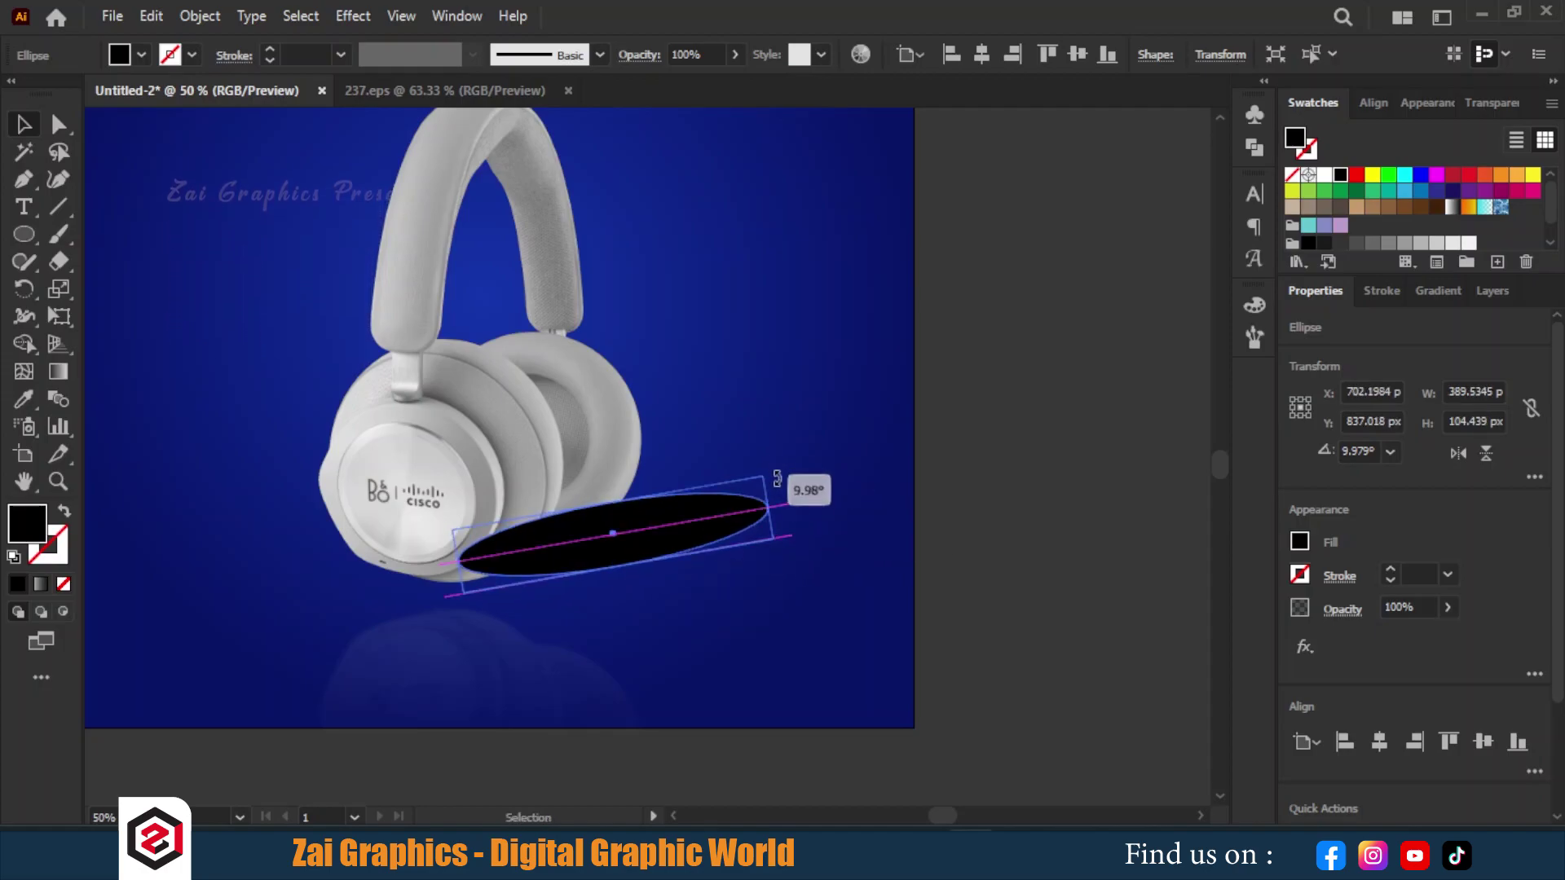
# Step: Move the ellipse behind the headphone image in the Layers panel
pyautogui.click(1492, 291)
pyautogui.click(1351, 326)
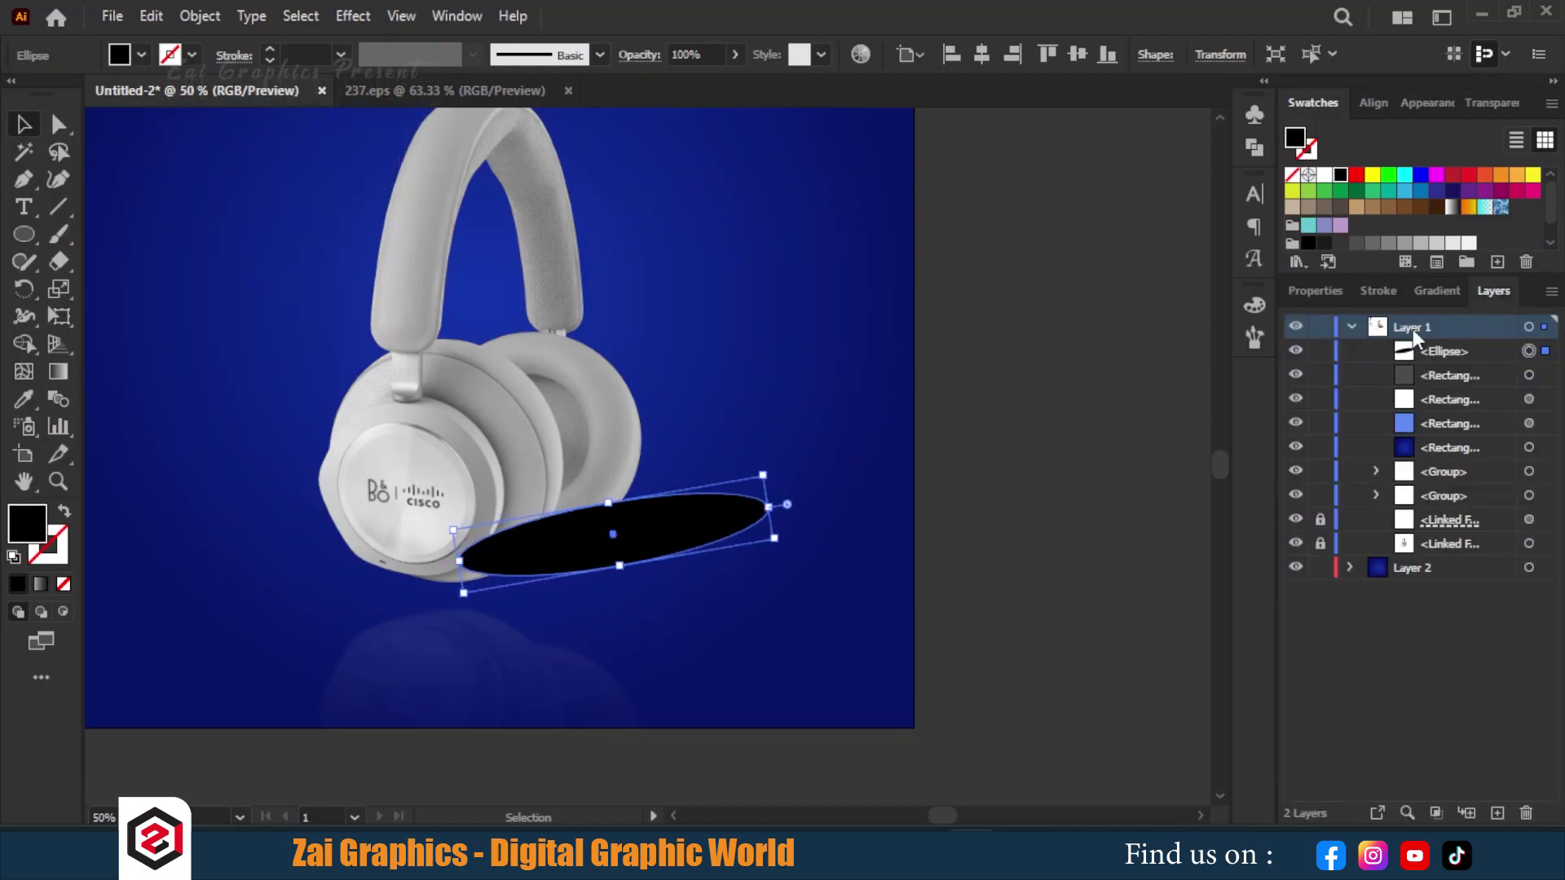
pyautogui.moveTo(1422, 357); pyautogui.dragTo(1408, 564)
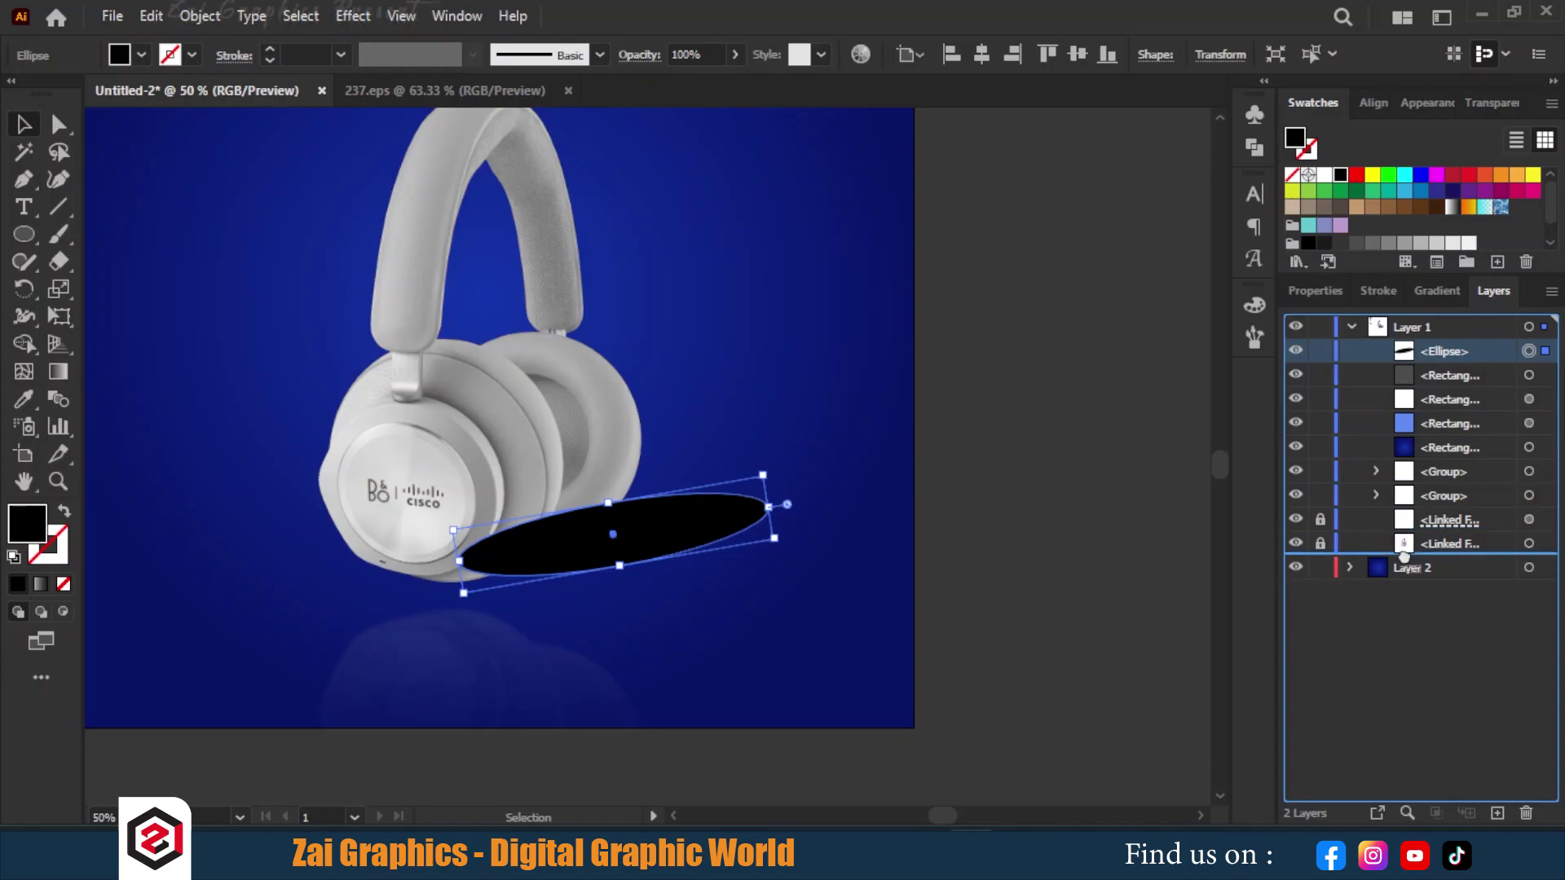
pyautogui.click(359, 15)
pyautogui.moveTo(384, 276)
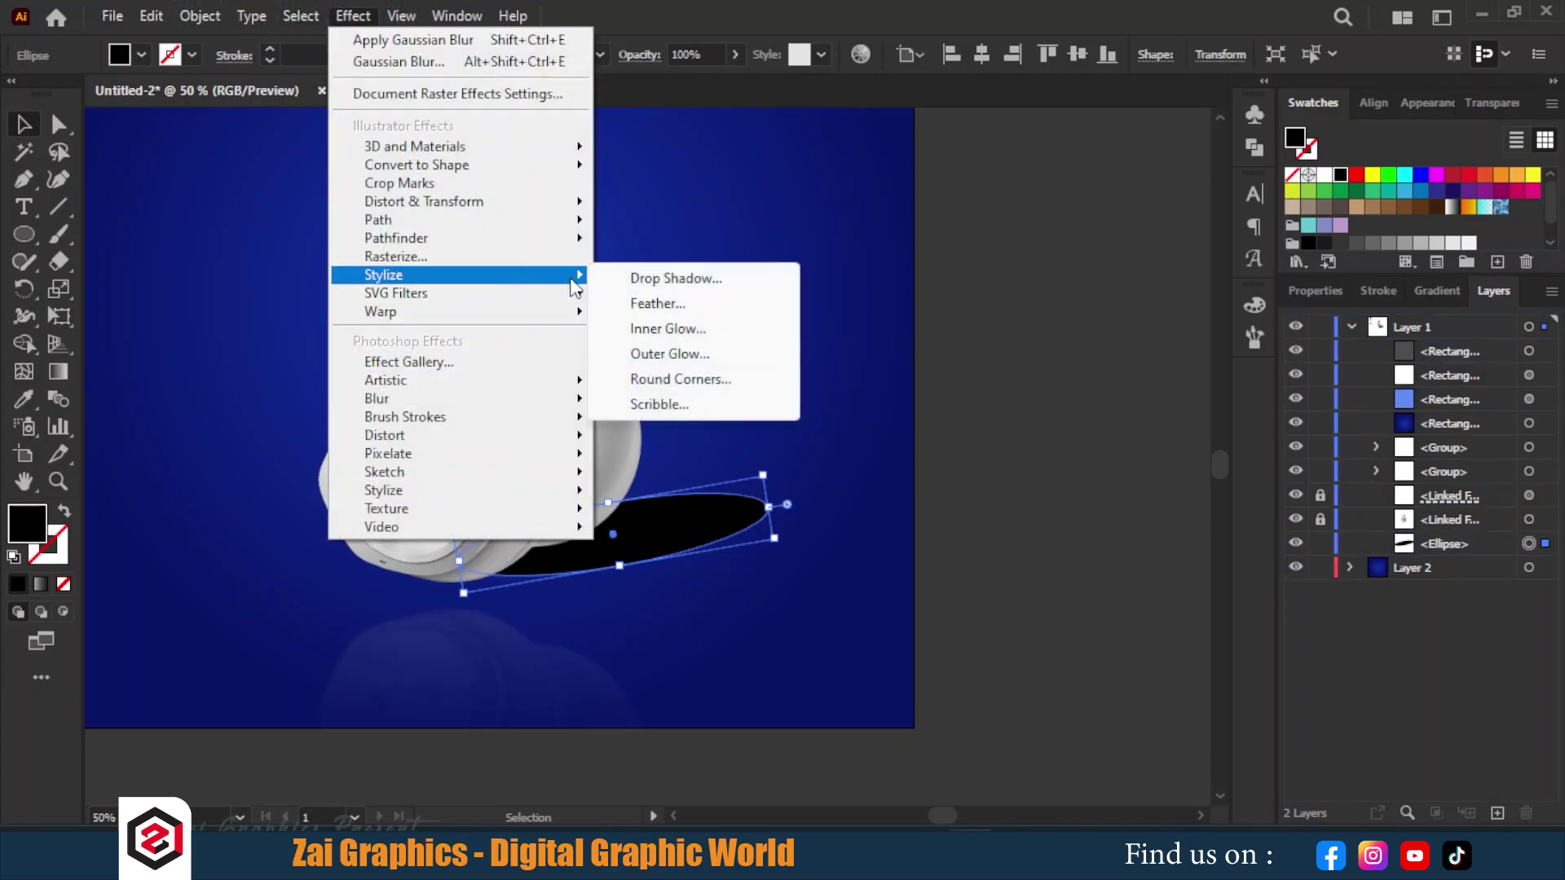
# Step: Feather the shadow ellipse and add a Gaussian Blur of about 30.36 px
pyautogui.click(697, 309)
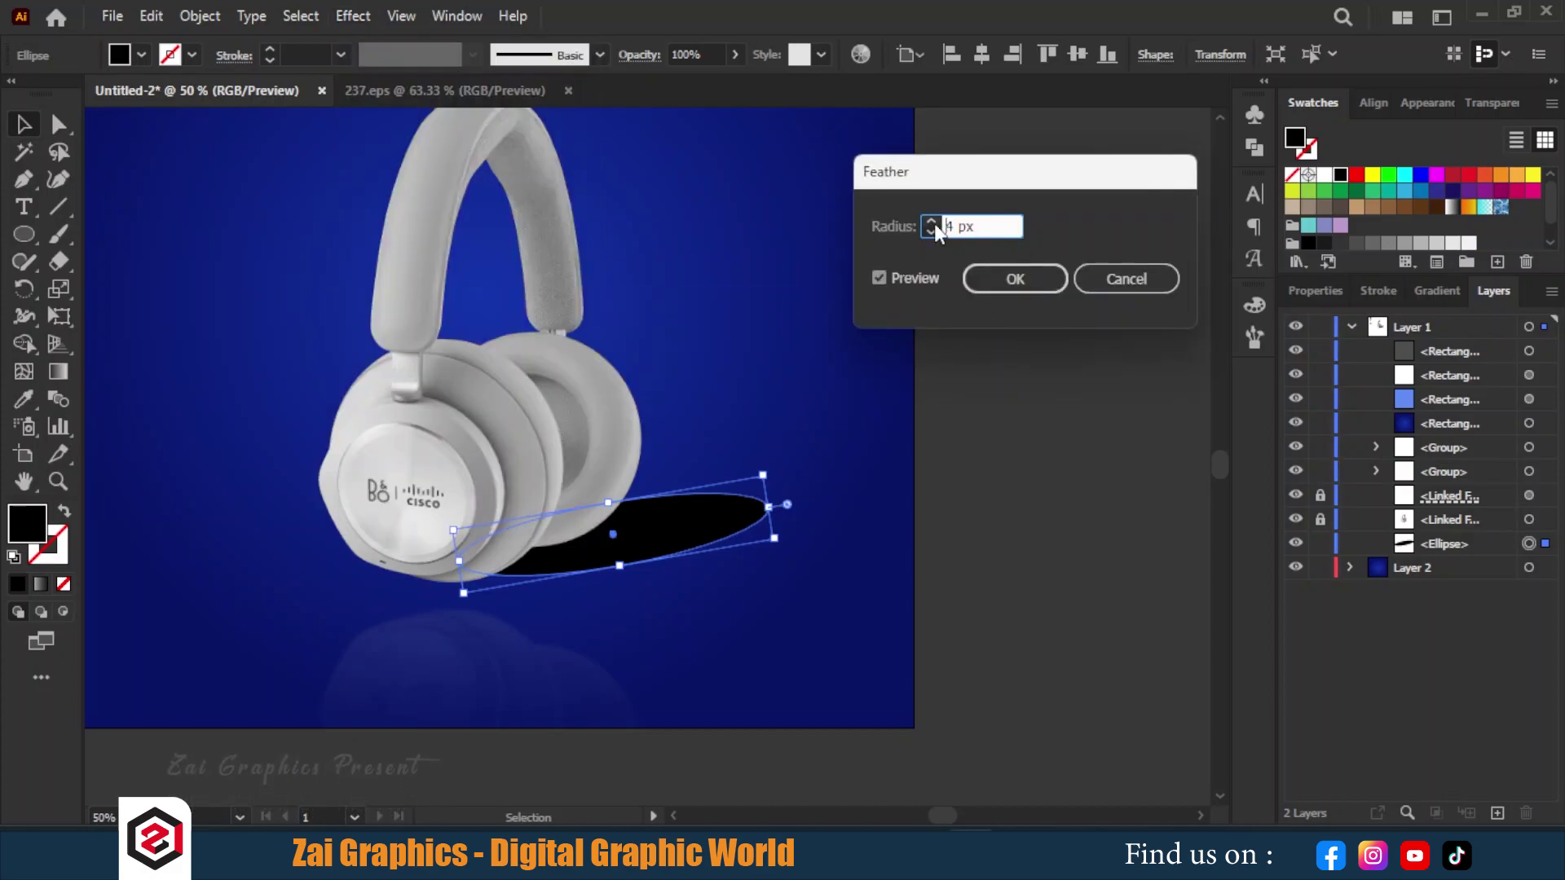
pyautogui.click(1012, 279)
pyautogui.click(355, 16)
pyautogui.moveTo(376, 399)
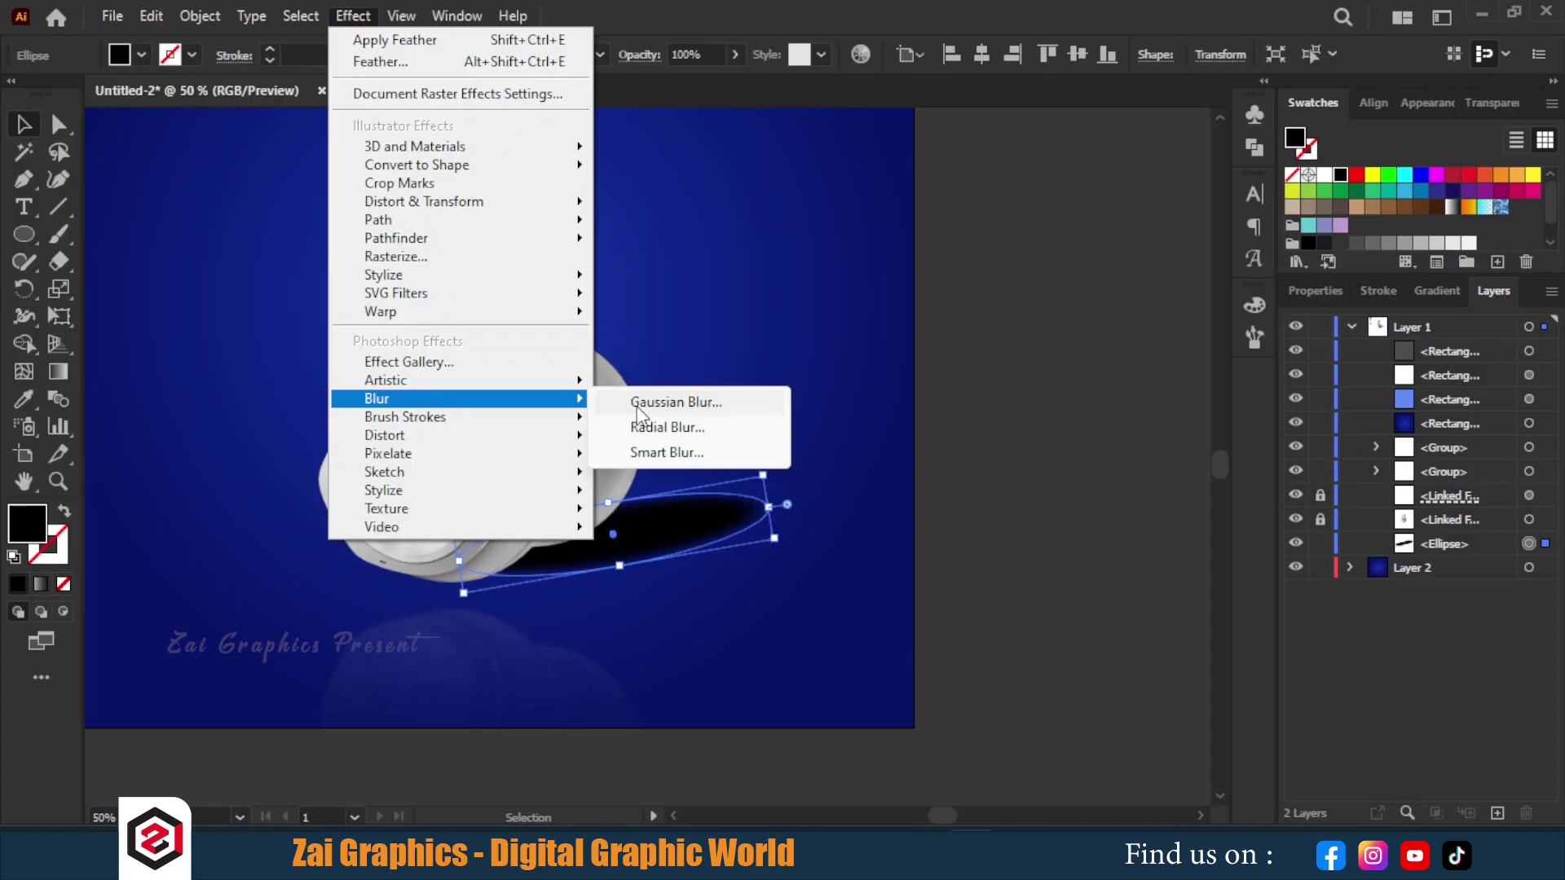
pyautogui.click(743, 399)
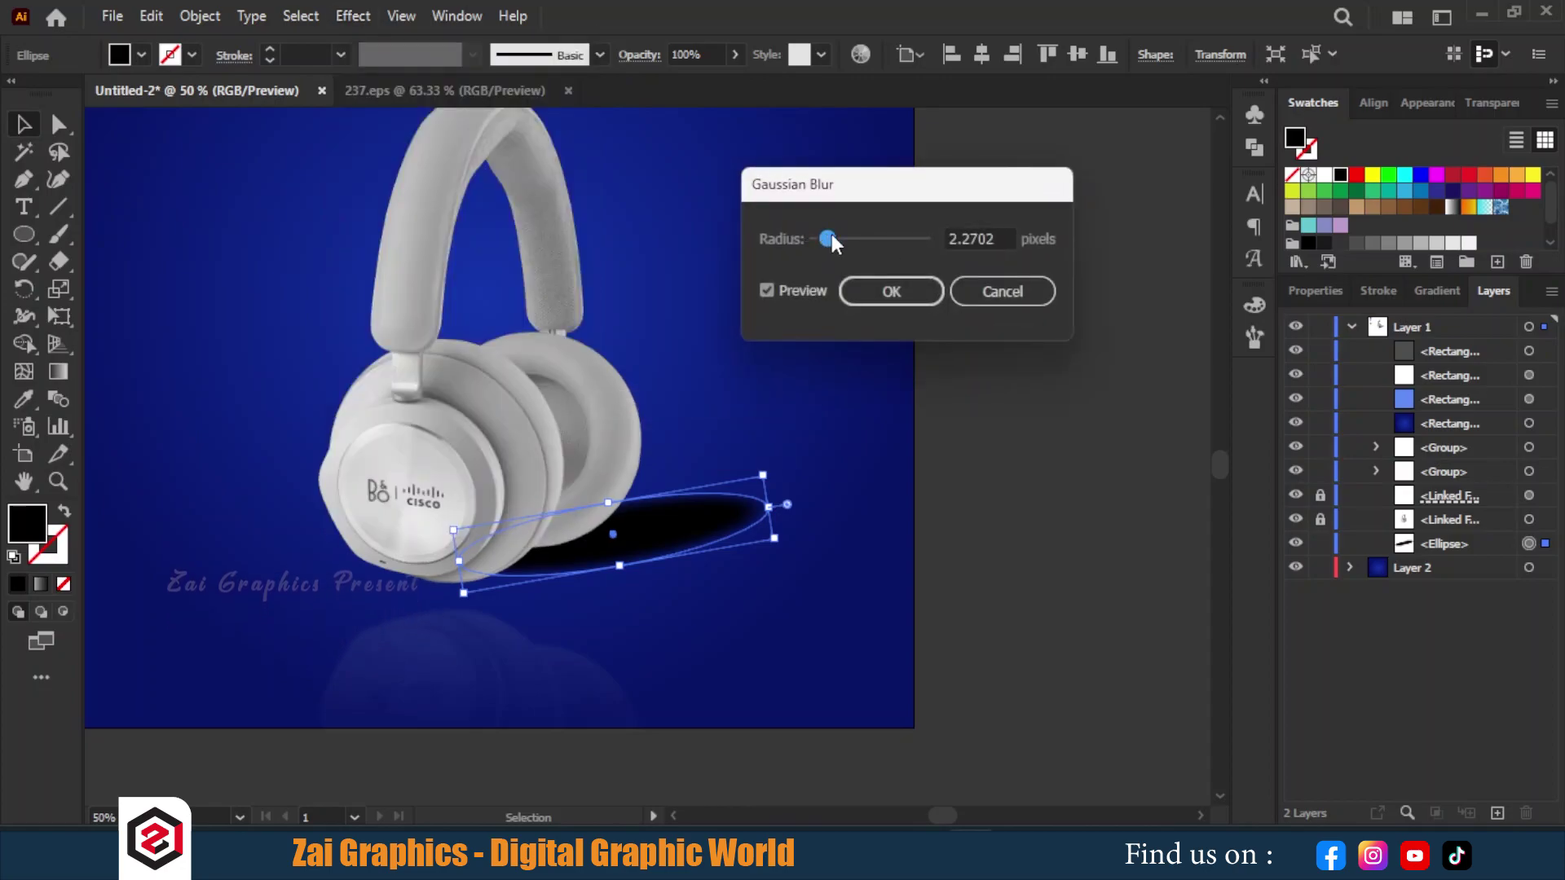
pyautogui.moveTo(831, 237); pyautogui.dragTo(883, 231)
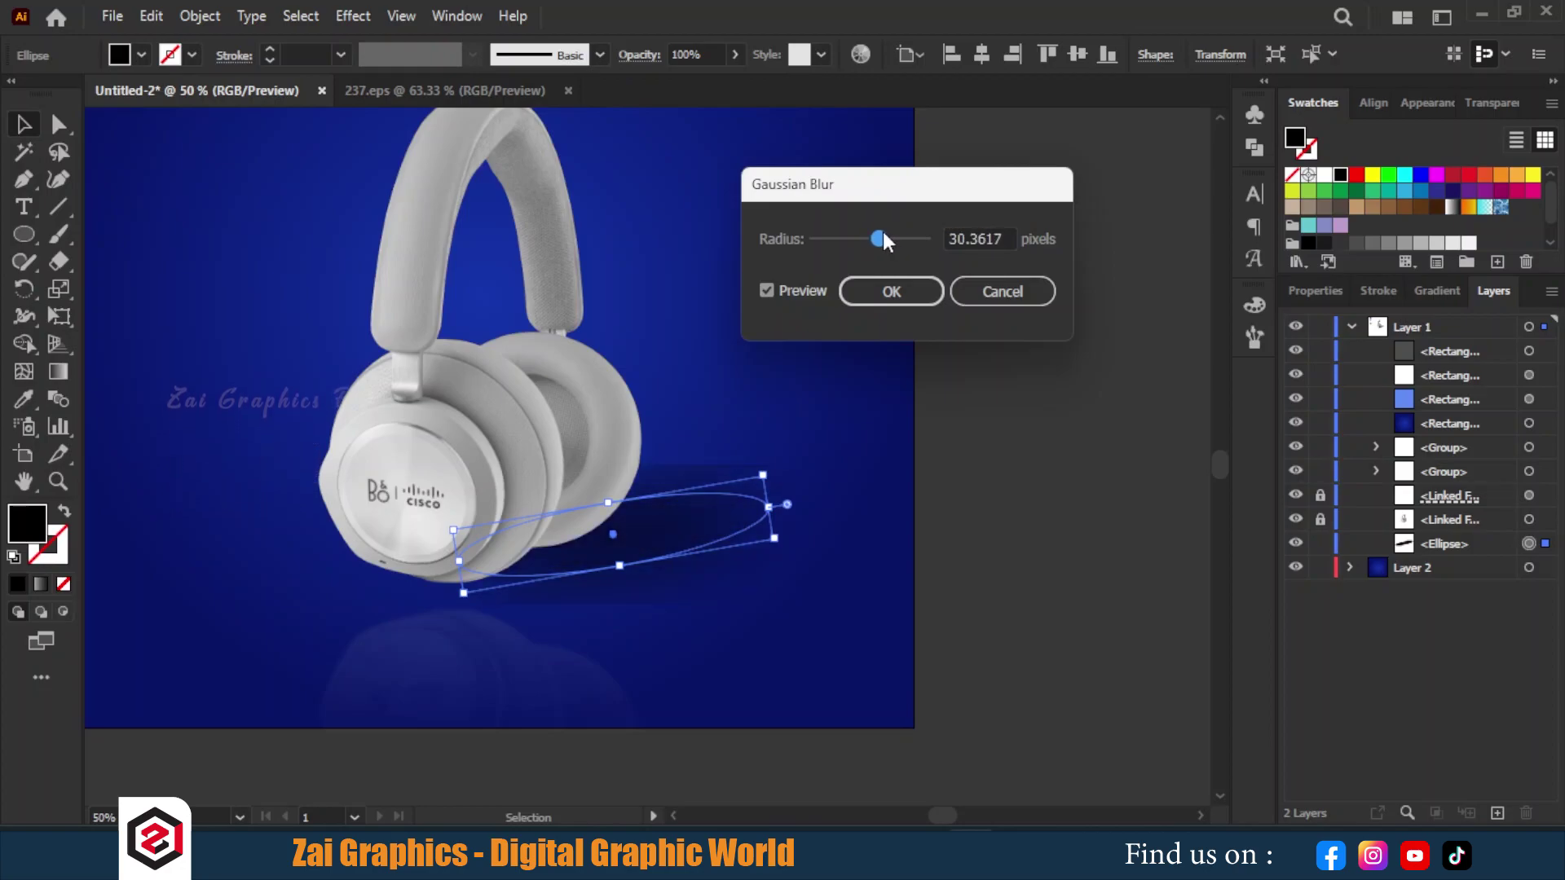
pyautogui.click(891, 292)
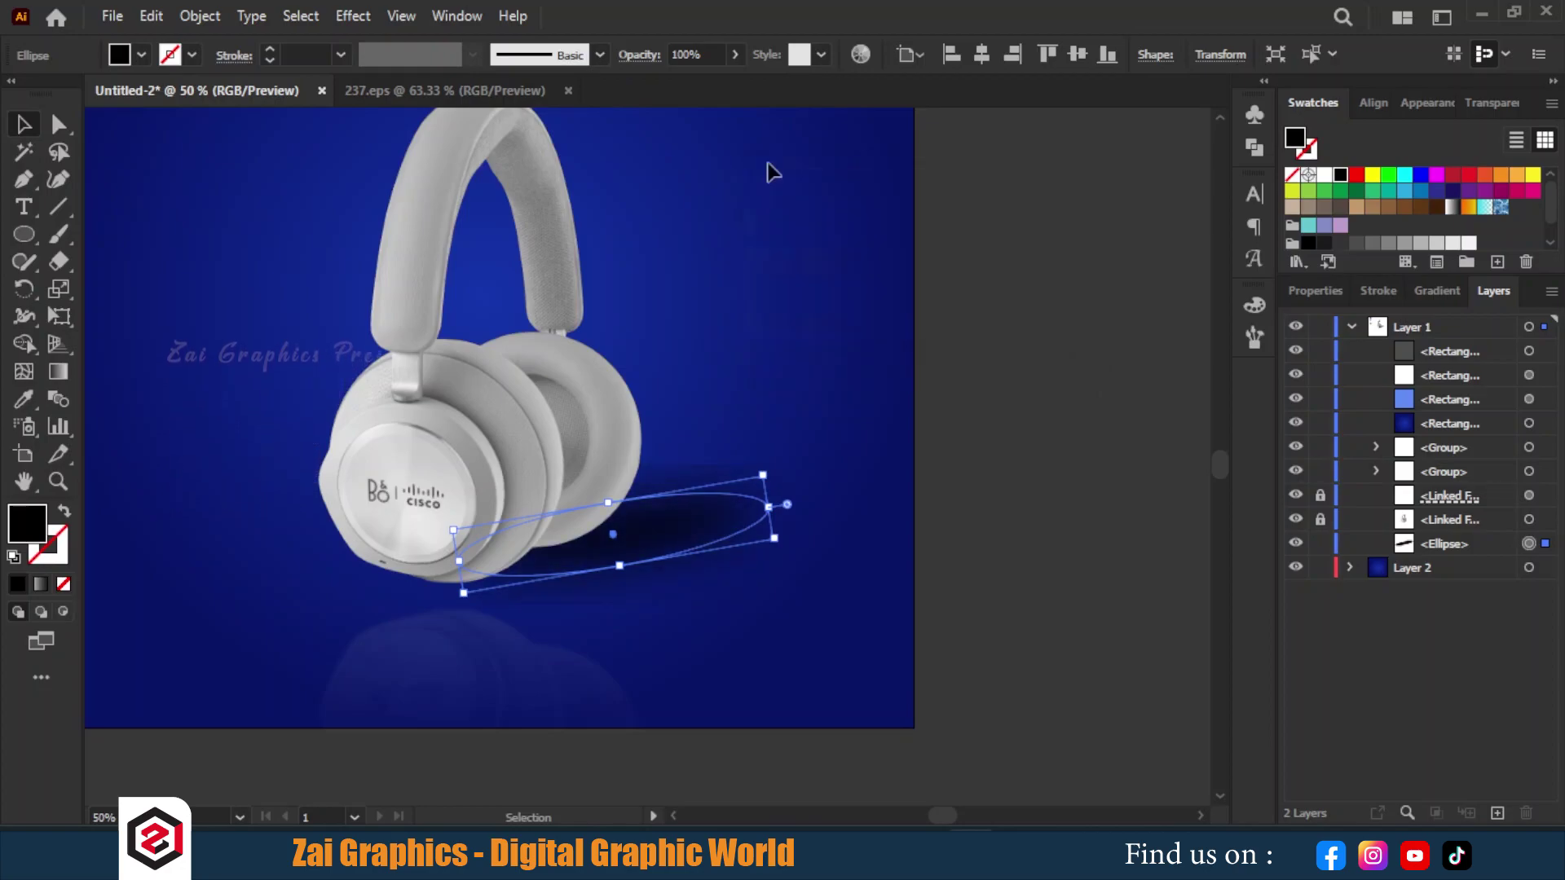
# Step: Lower the shadow's opacity to 56%
pyautogui.click(734, 54)
pyautogui.click(675, 84)
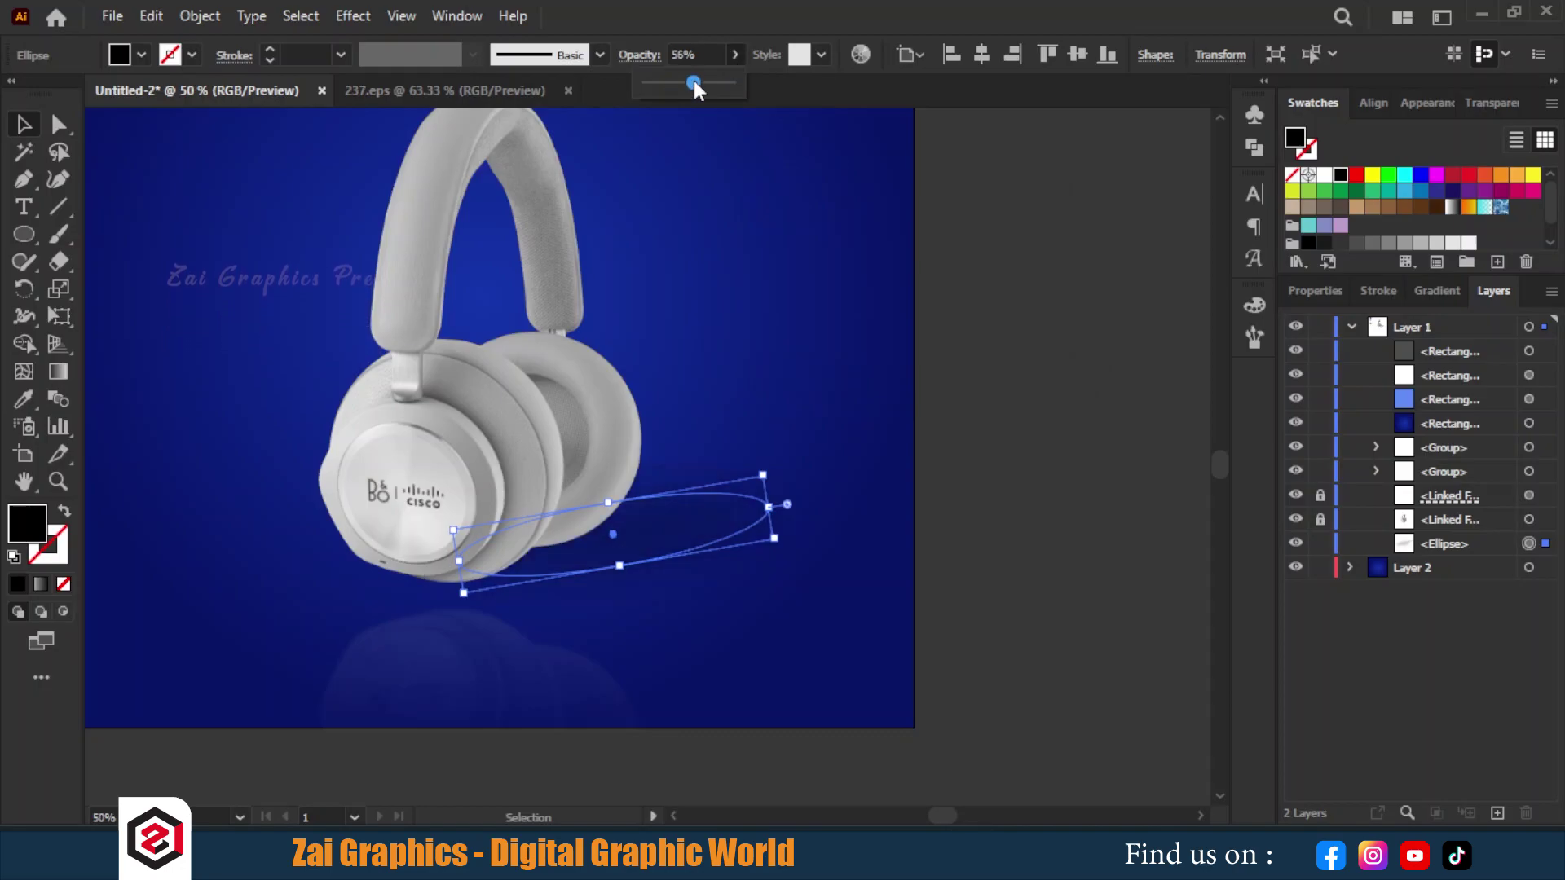
pyautogui.hotkey('ctrl', 'shift', 'a')
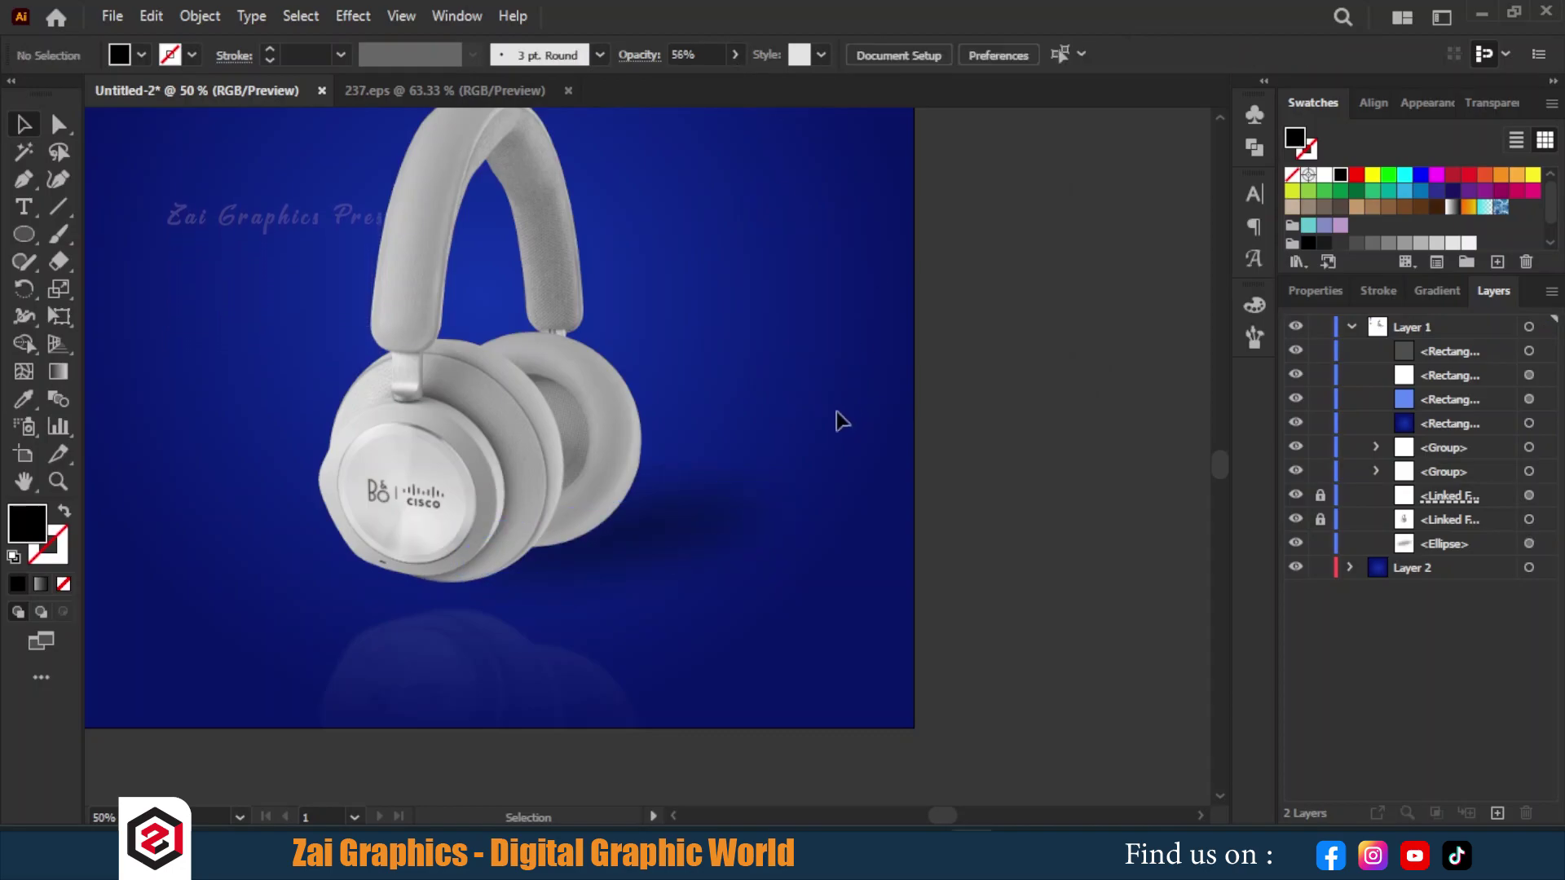
pyautogui.hotkey('ctrl', '-')
# Step: Lock the shadow ellipse in place
pyautogui.moveTo(834, 443); pyautogui.dragTo(845, 534)
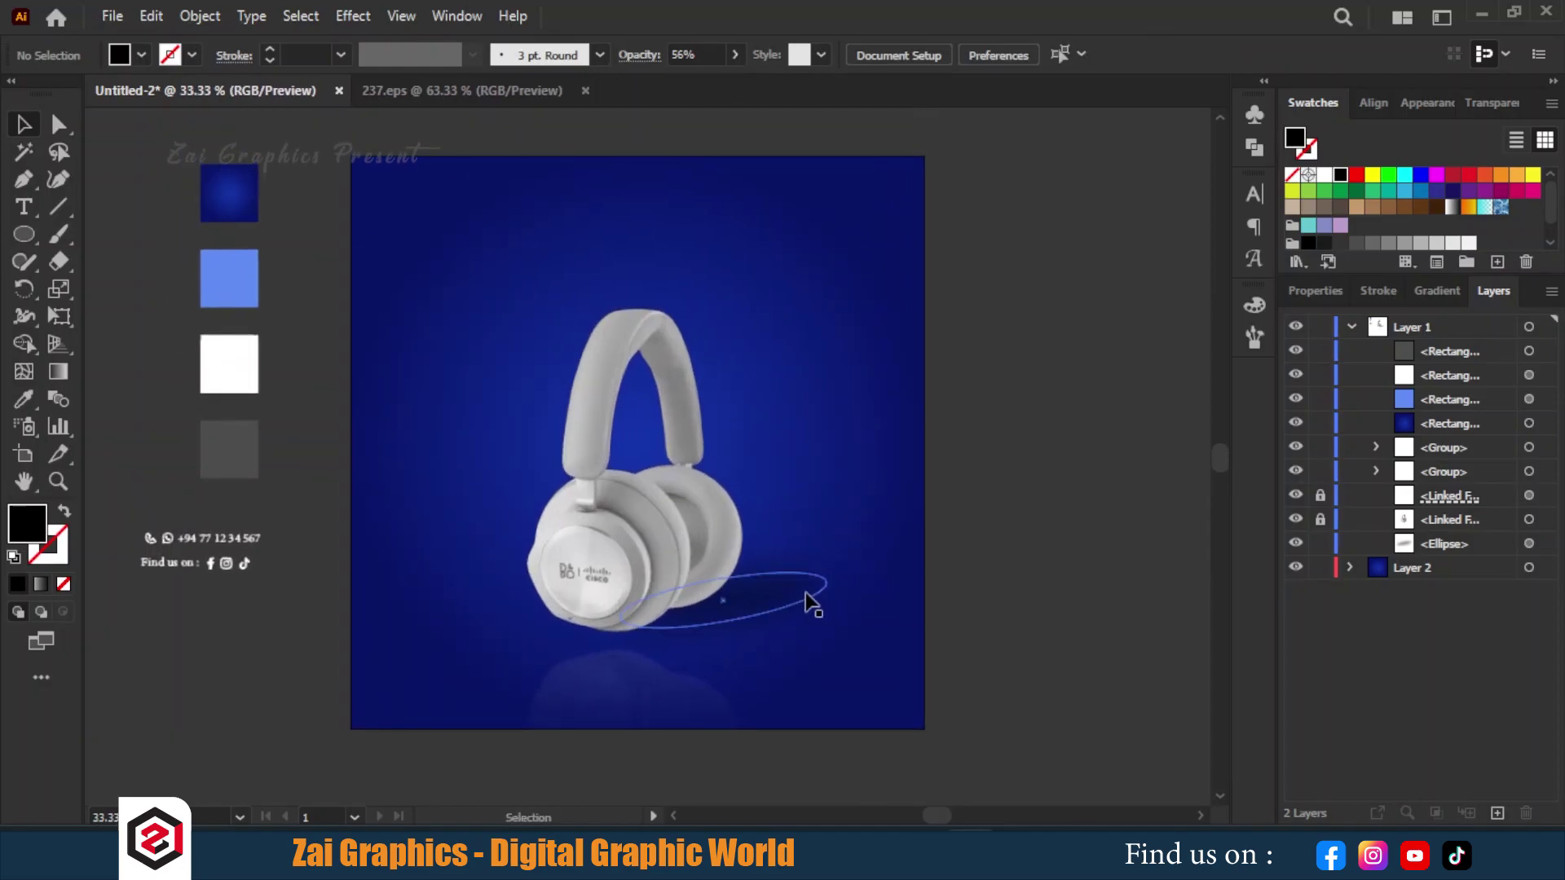
pyautogui.click(804, 601)
pyautogui.click(196, 18)
pyautogui.moveTo(287, 172)
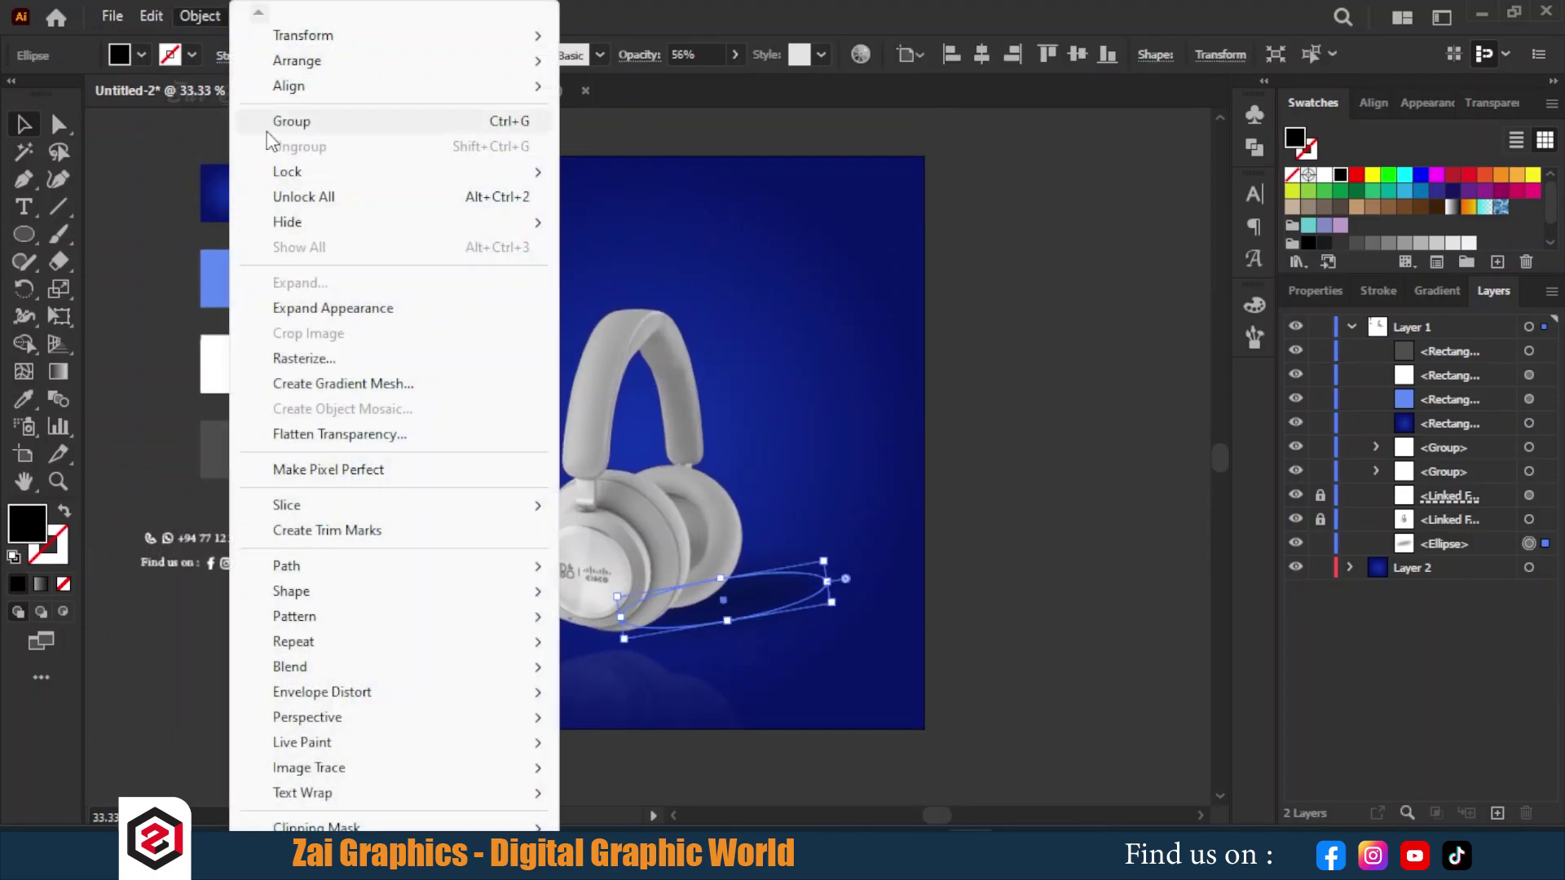
pyautogui.click(631, 178)
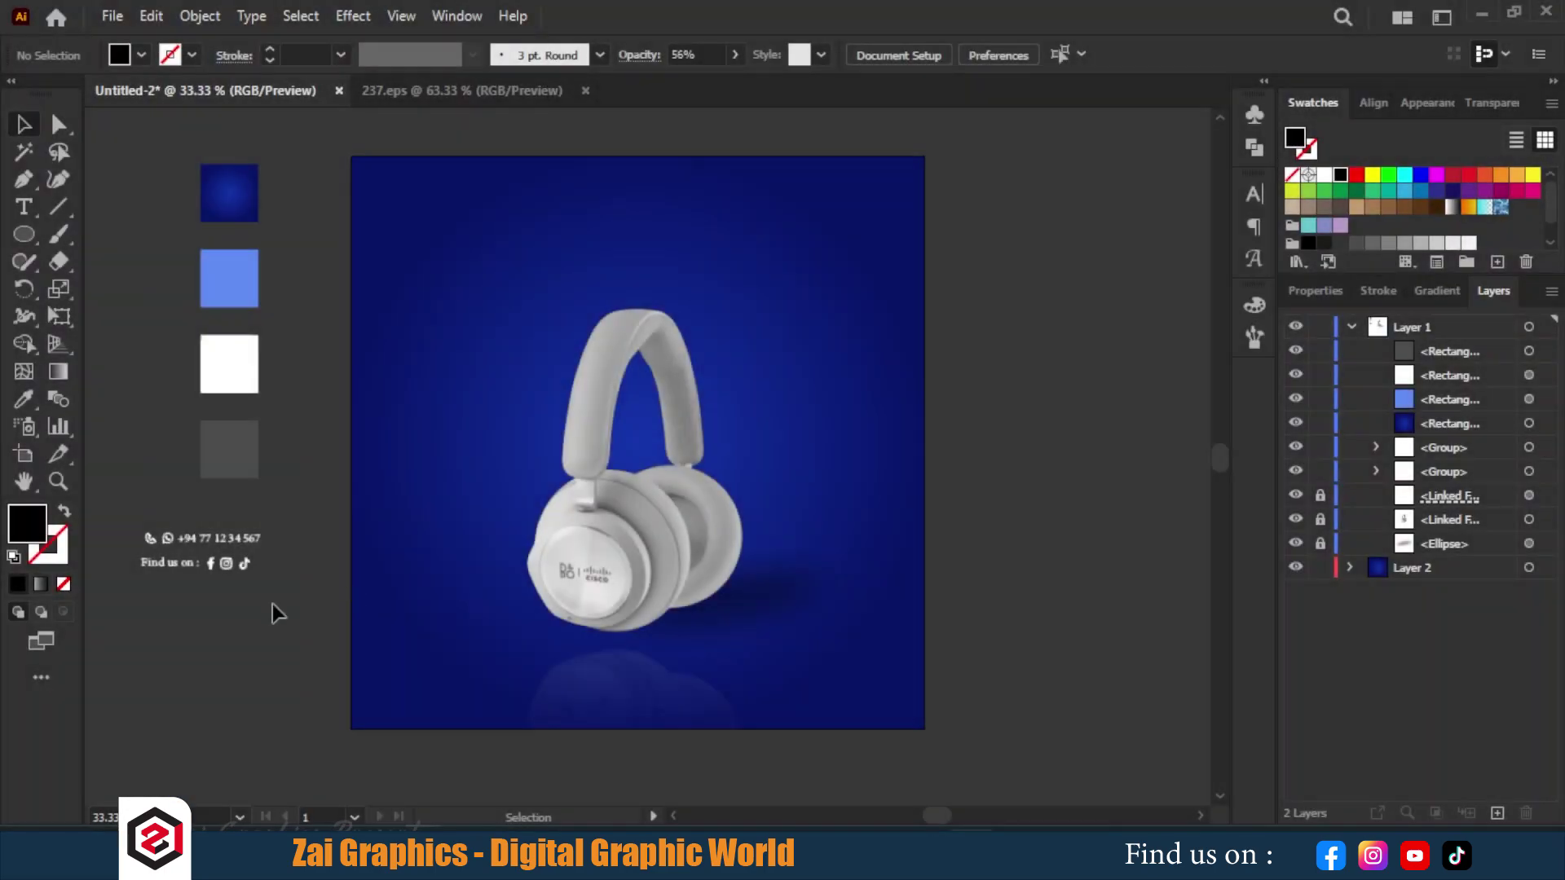
# Step: Place the phone number and Find us on line at the bottom, aligned and grouped
pyautogui.moveTo(273, 591); pyautogui.dragTo(475, 702)
pyautogui.moveTo(214, 567); pyautogui.dragTo(850, 689)
pyautogui.keyDown('shift'); pyautogui.click(473, 687); pyautogui.keyUp('shift')
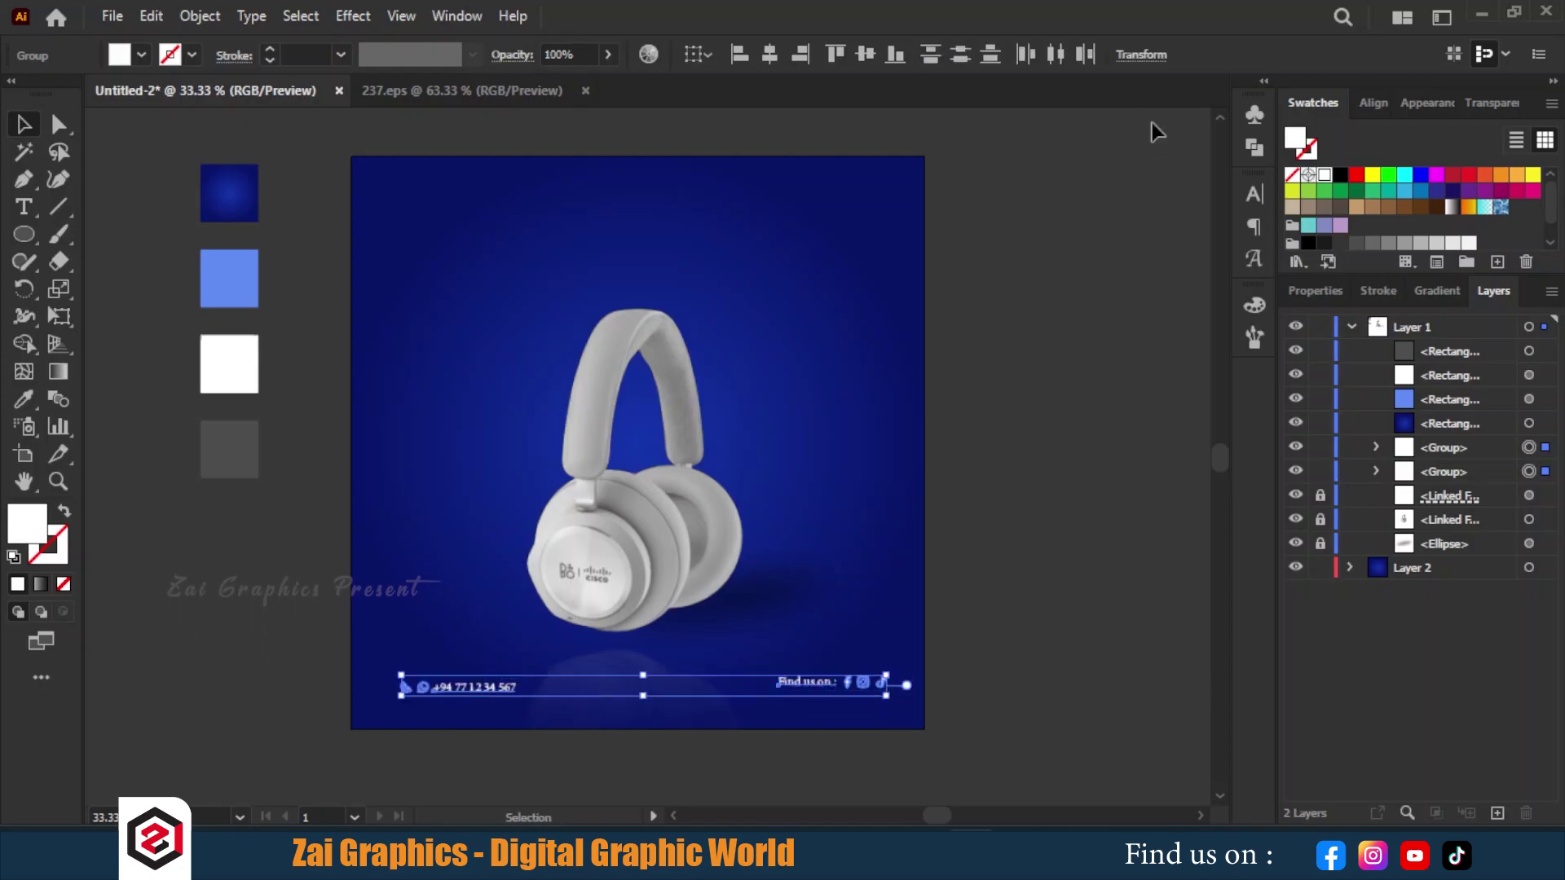
pyautogui.click(868, 54)
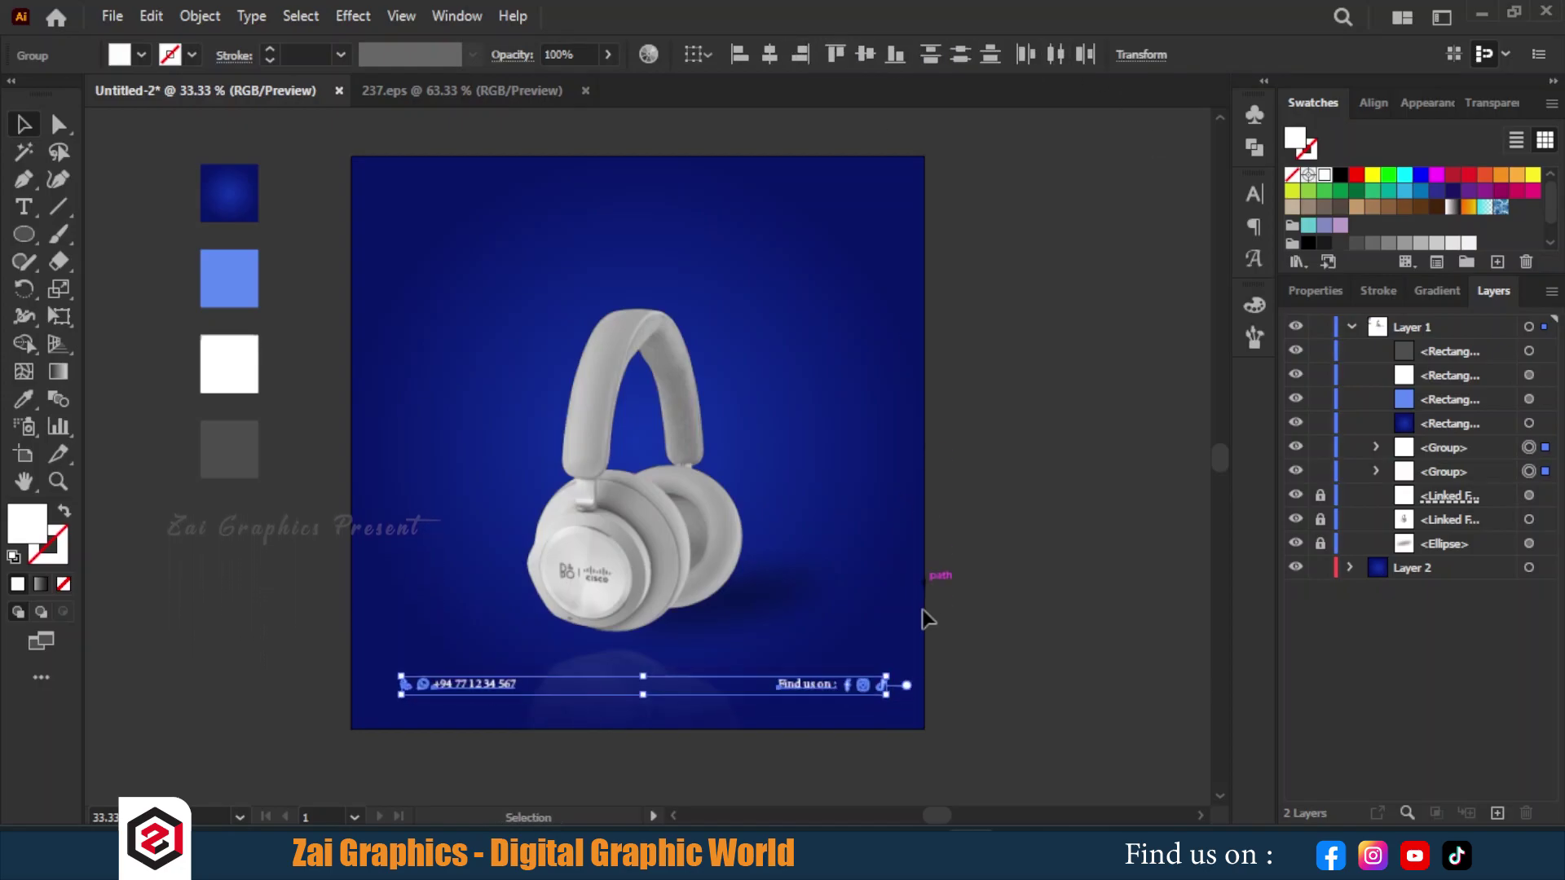
pyautogui.click(200, 17)
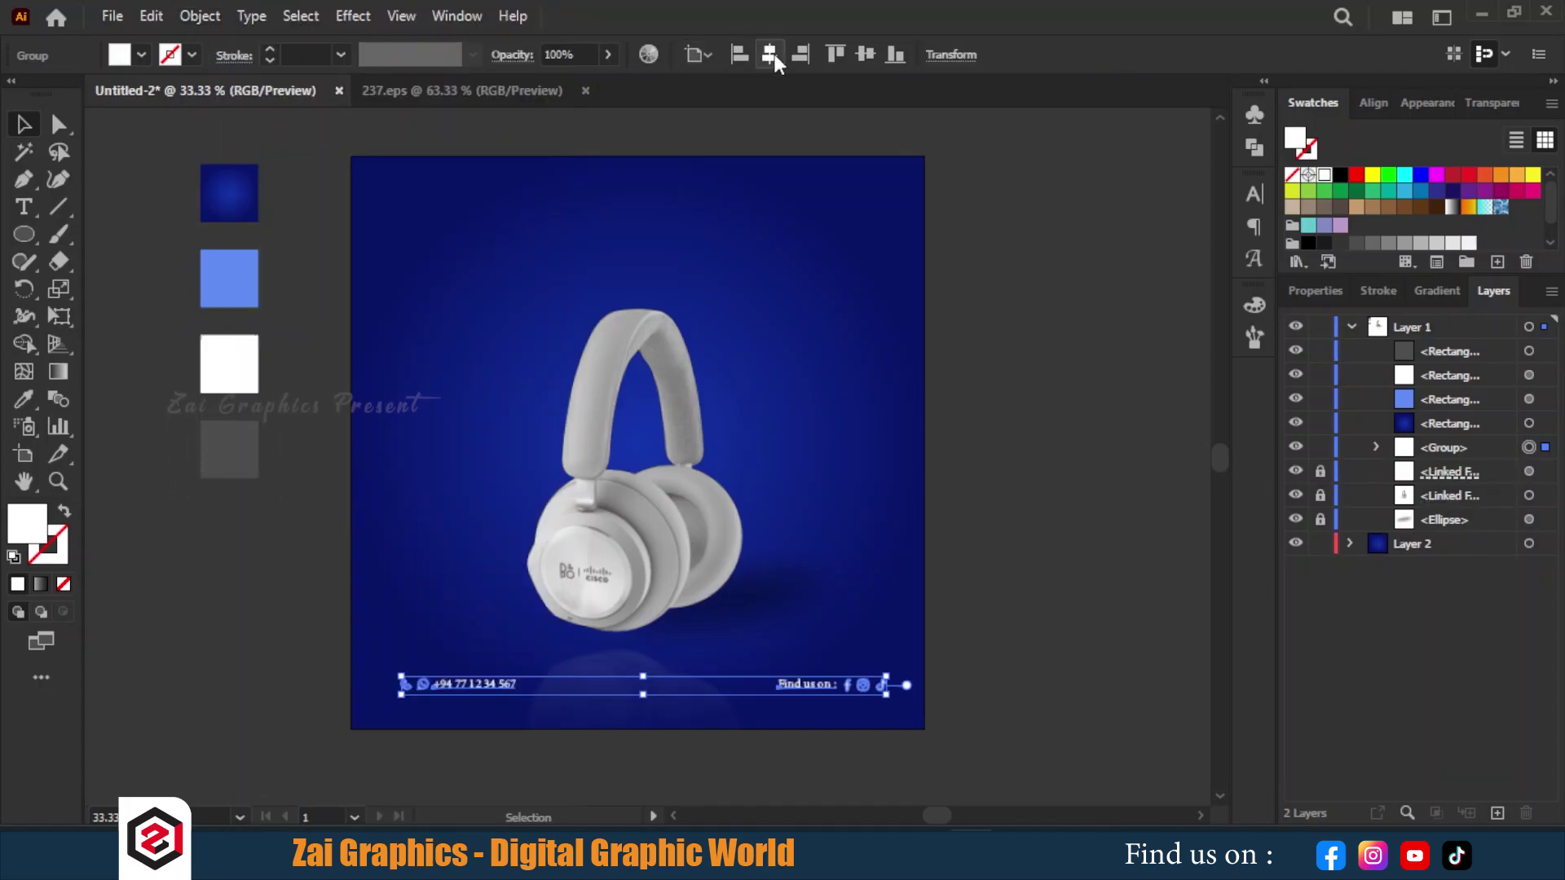
pyautogui.click(1084, 618)
pyautogui.hotkey('ctrl', '=')
pyautogui.hotkey('ctrl', '=')
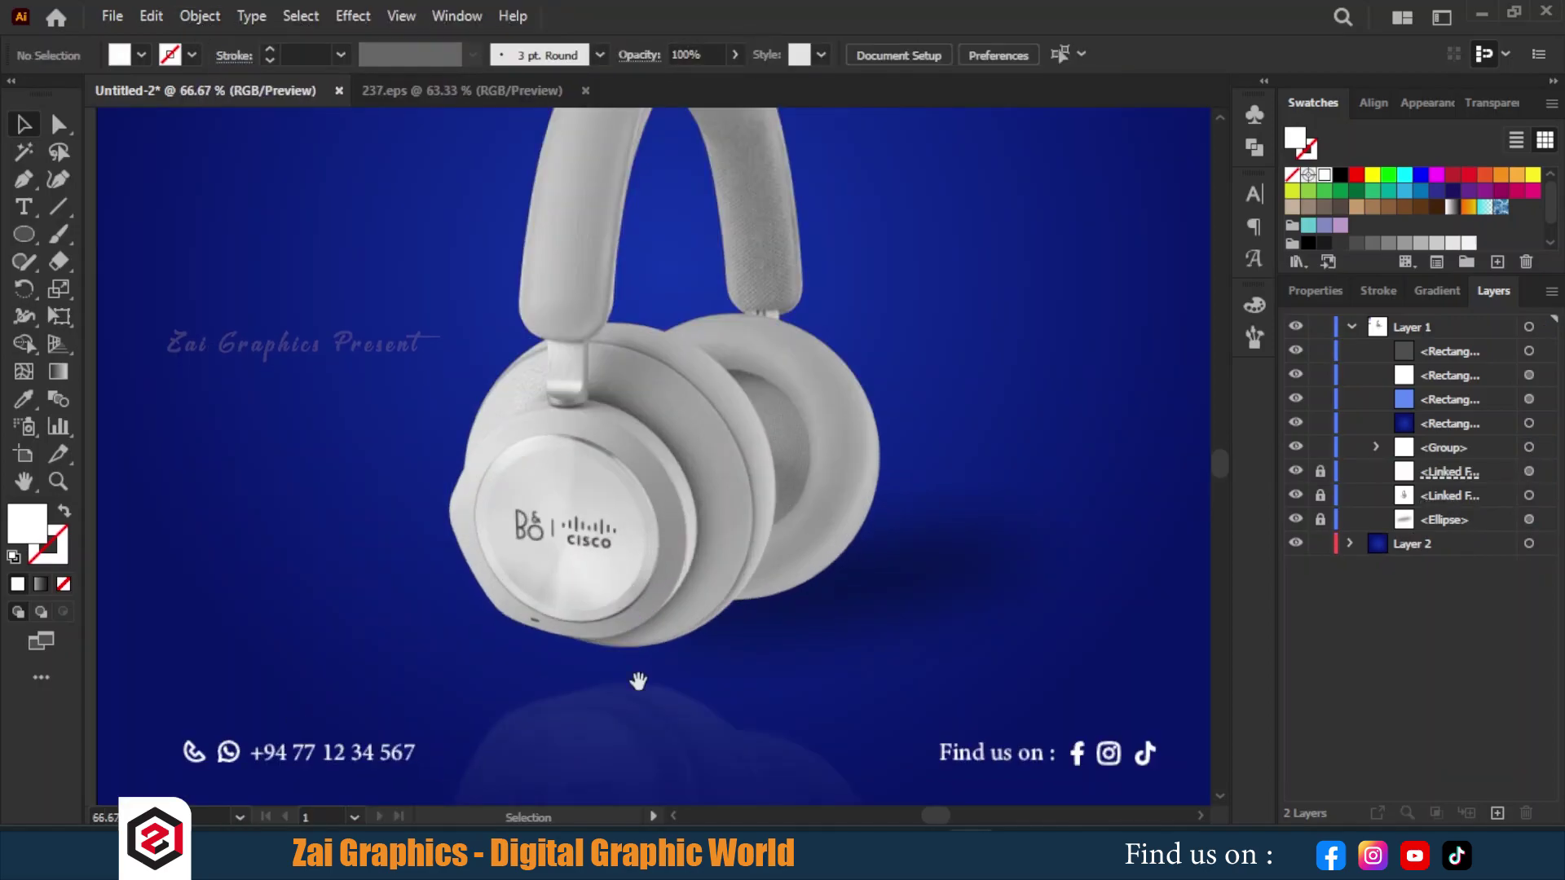
# Step: Draw a rounded pill-shaped rectangle between the two contact items
pyautogui.click(24, 235)
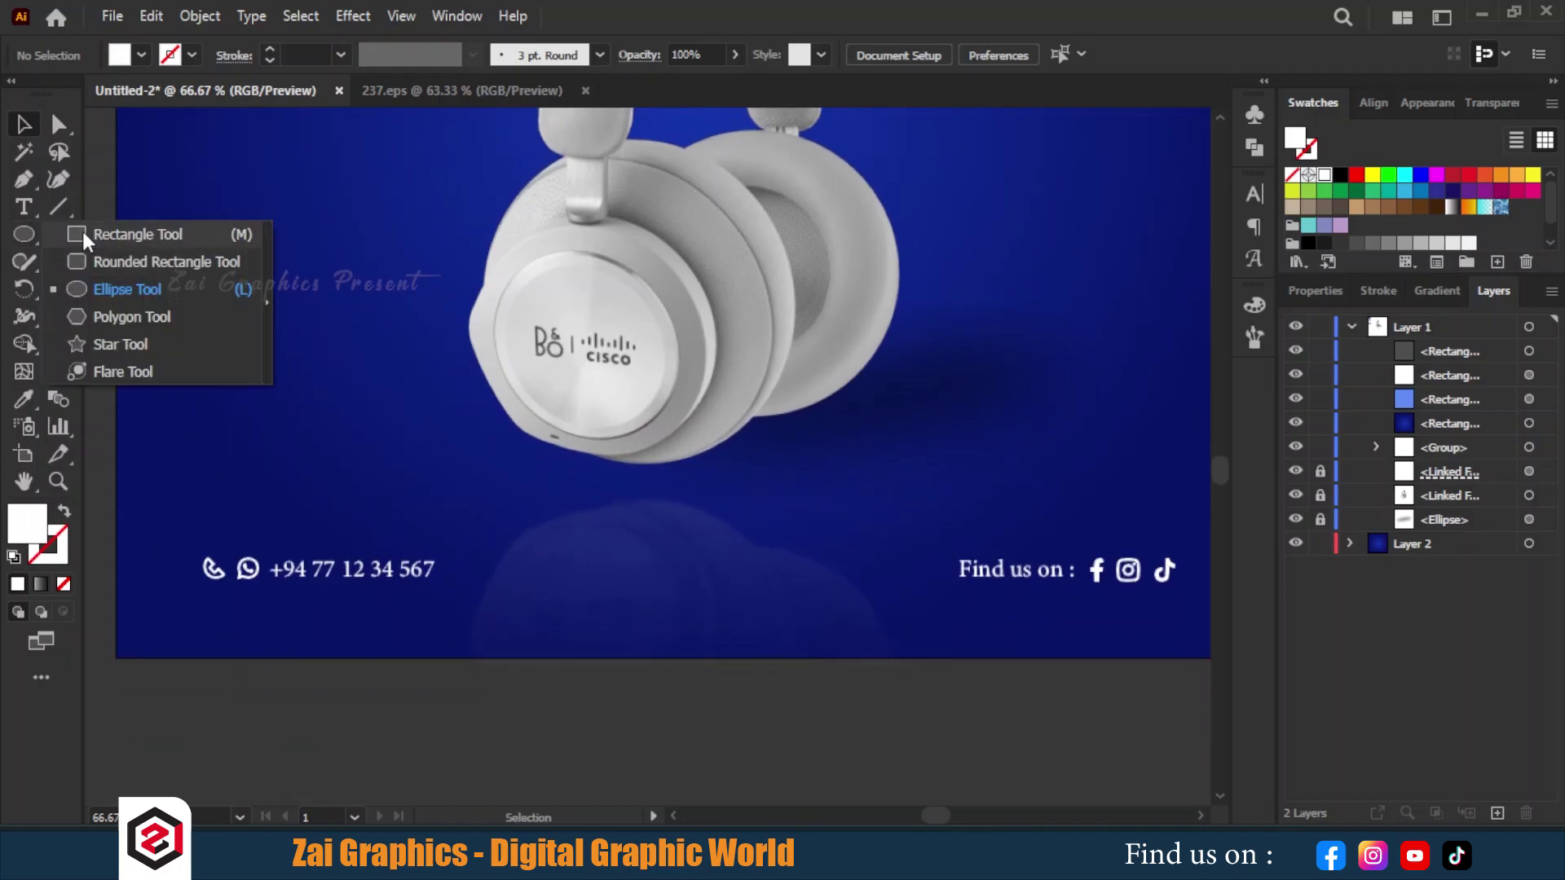
pyautogui.click(138, 235)
pyautogui.moveTo(538, 536); pyautogui.dragTo(829, 607)
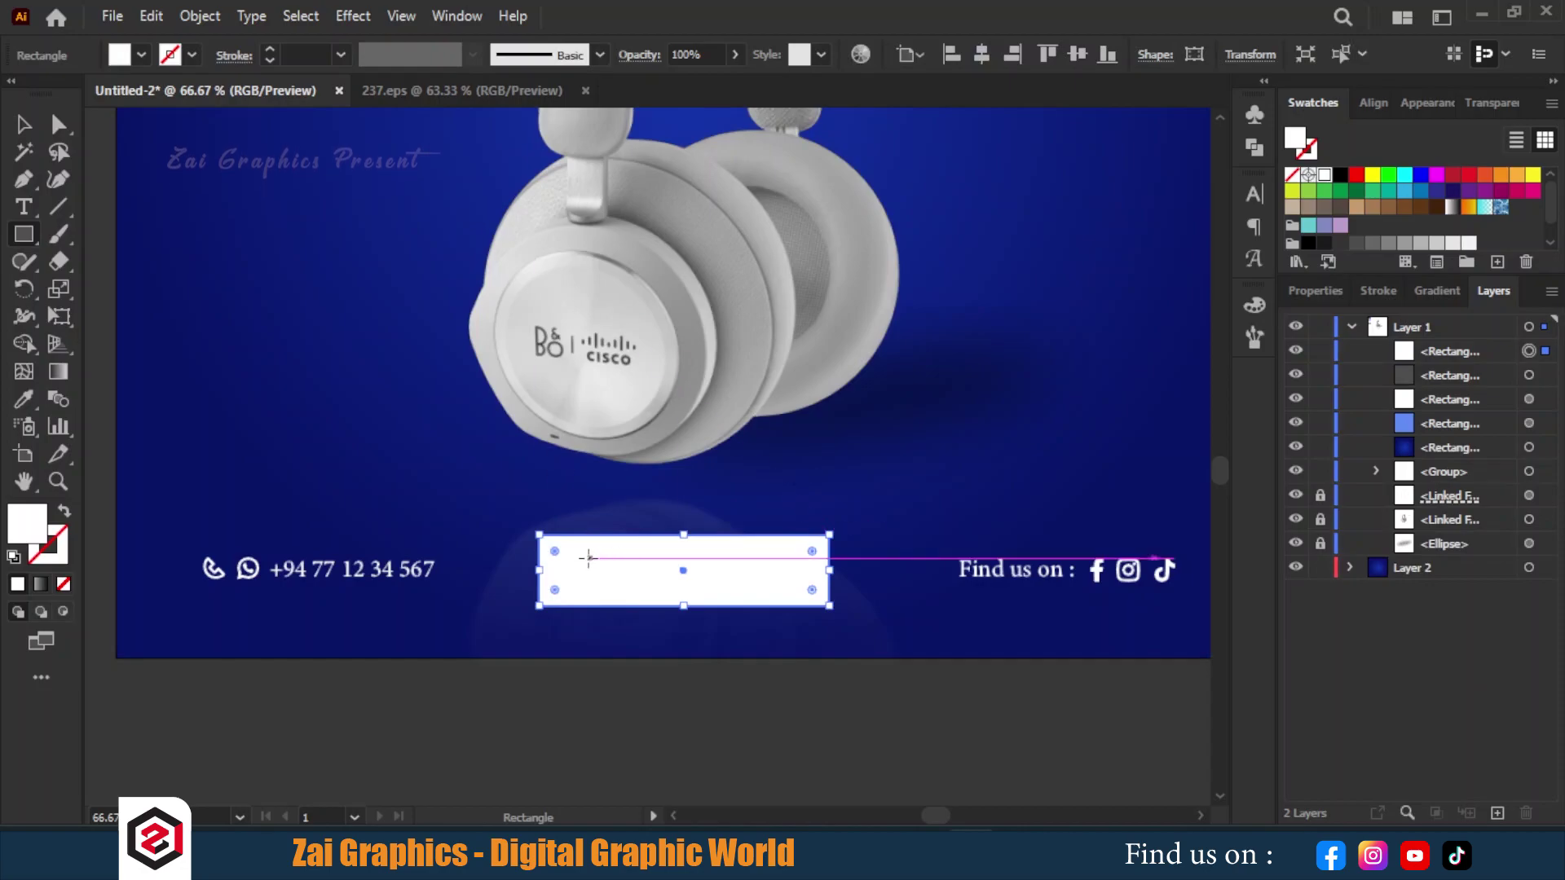
pyautogui.moveTo(552, 548); pyautogui.dragTo(628, 575)
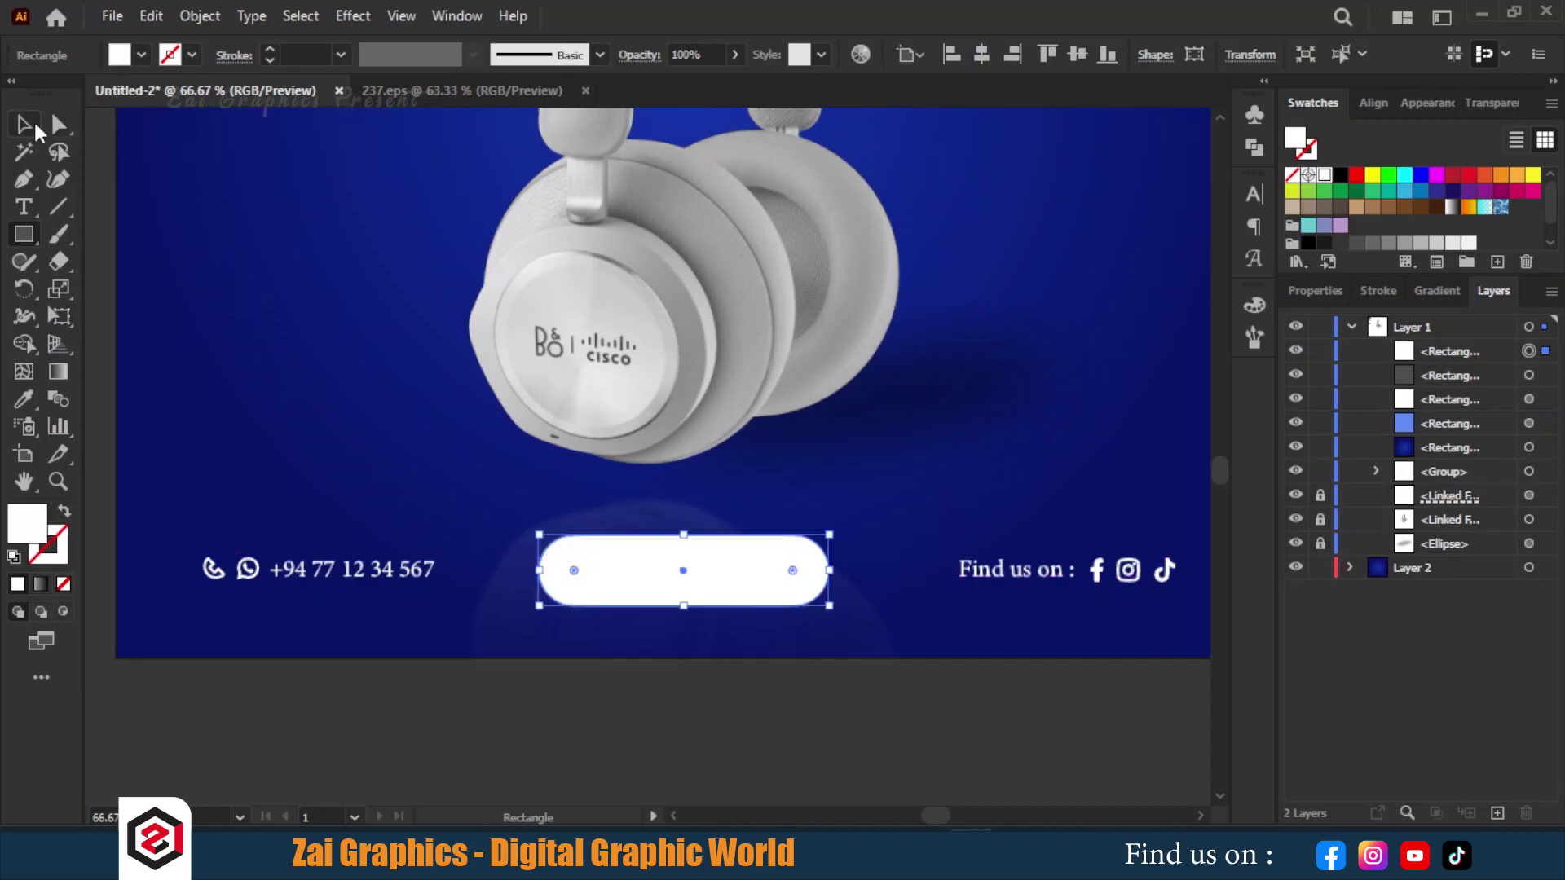
pyautogui.press('v')
pyautogui.hotkey('ctrl', '-')
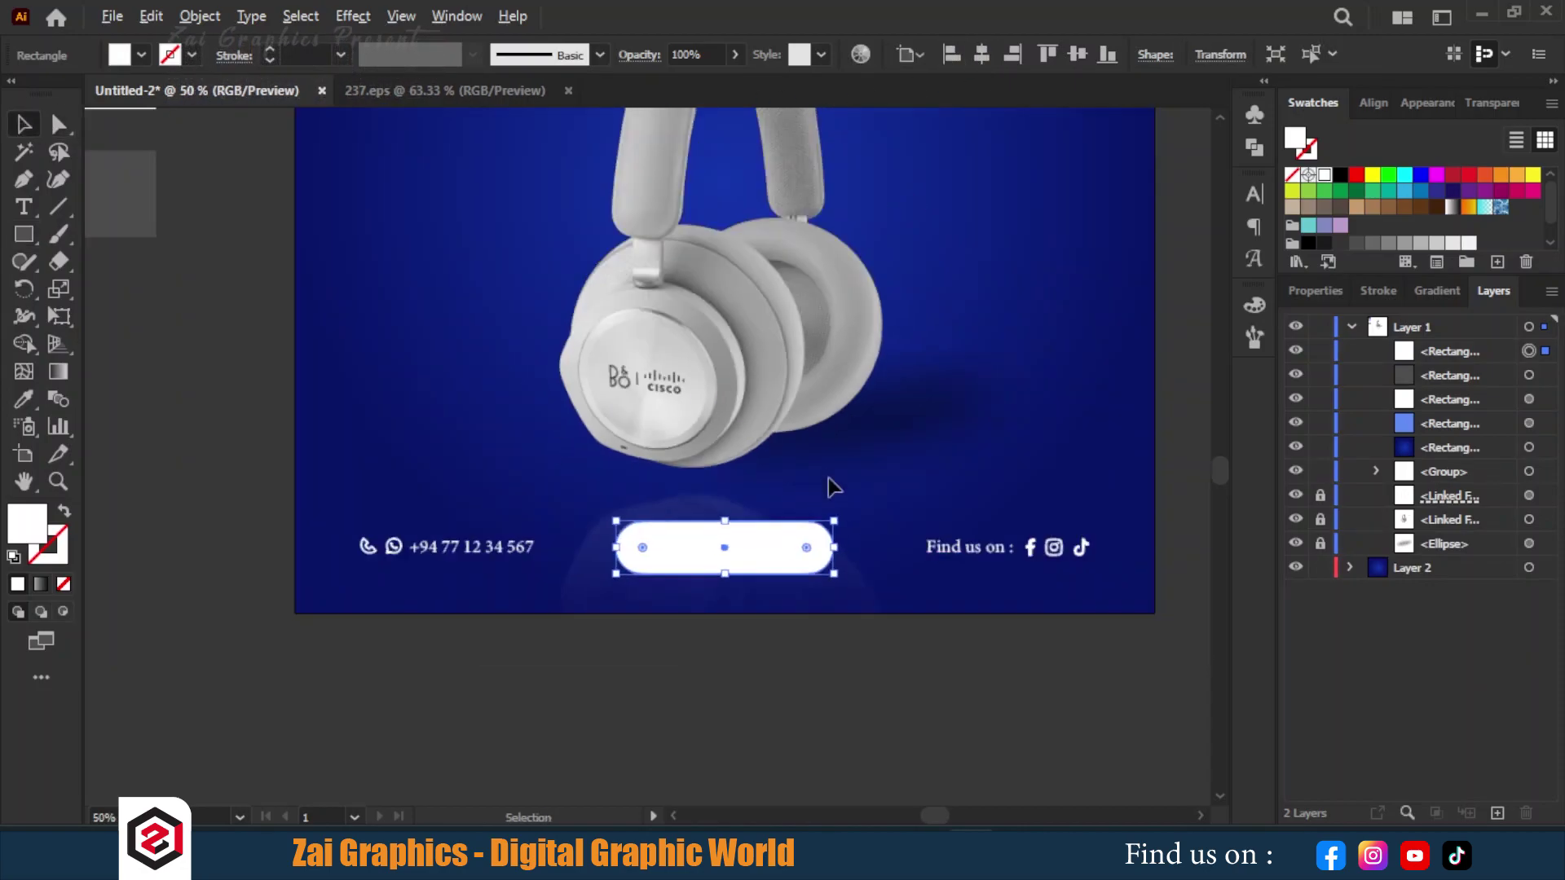
pyautogui.hotkey('ctrl', '-')
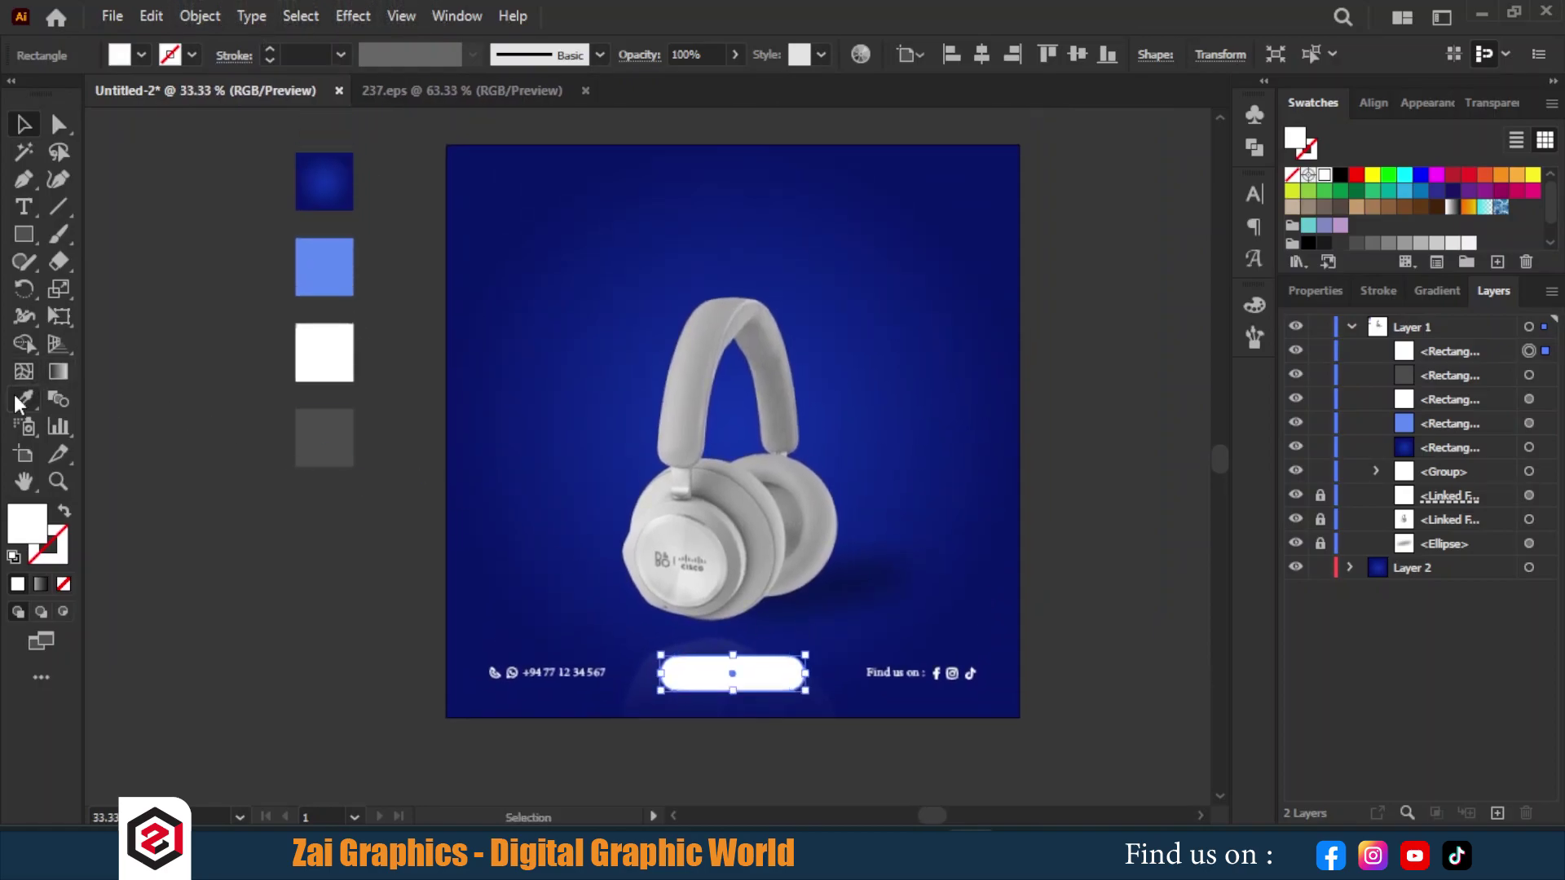
# Step: Fill the pill light blue and add a drop shadow (83% opacity, 5 px offsets, 4 px blur)
pyautogui.click(17, 401)
pyautogui.click(332, 266)
pyautogui.press('v')
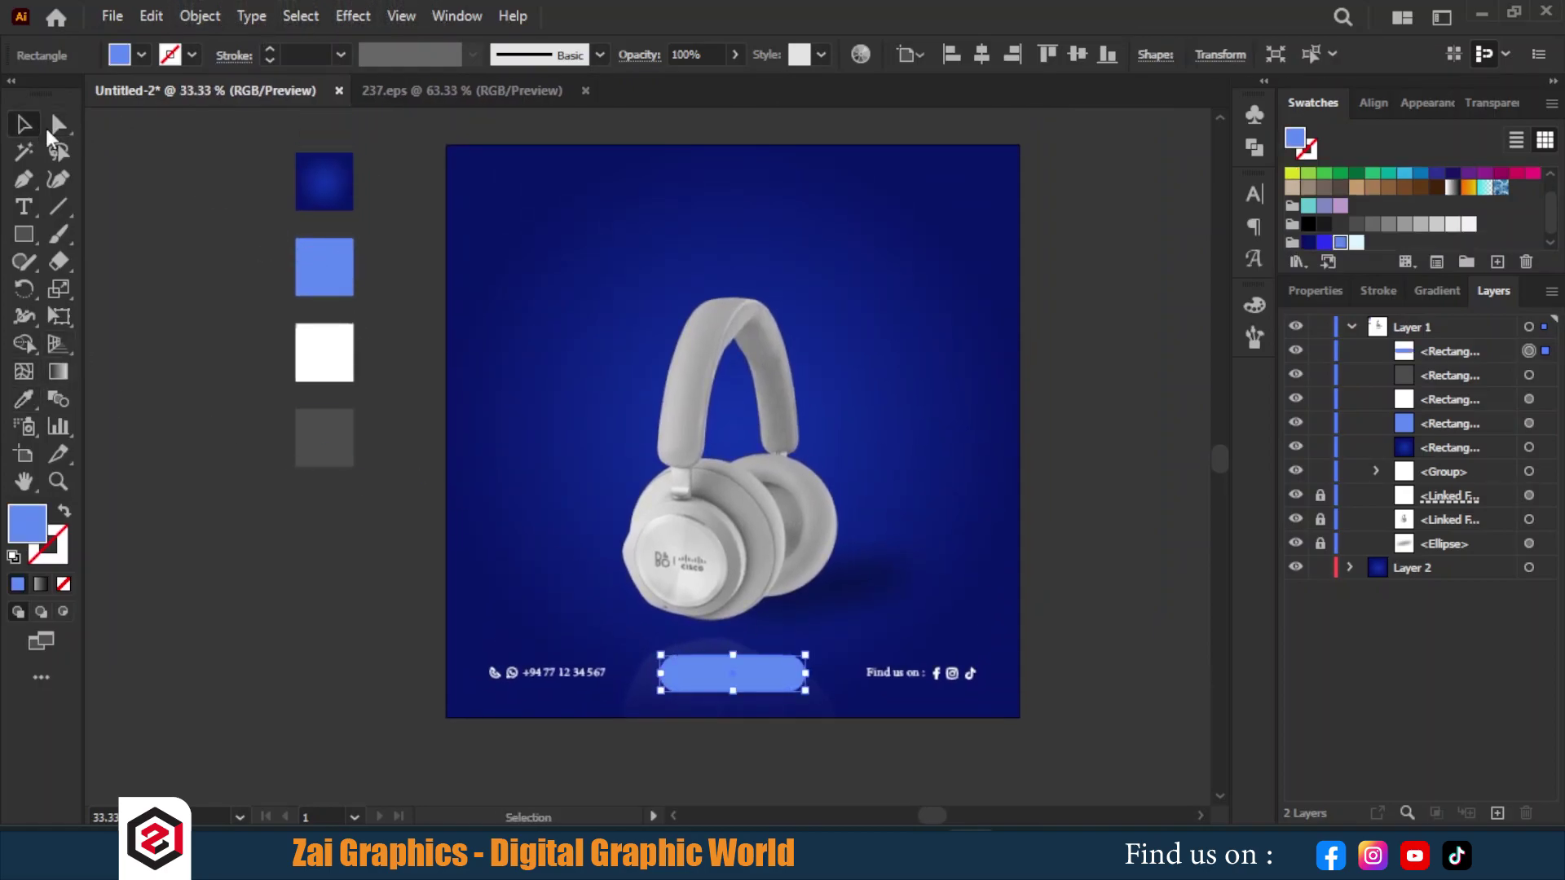
pyautogui.click(365, 23)
pyautogui.moveTo(383, 274)
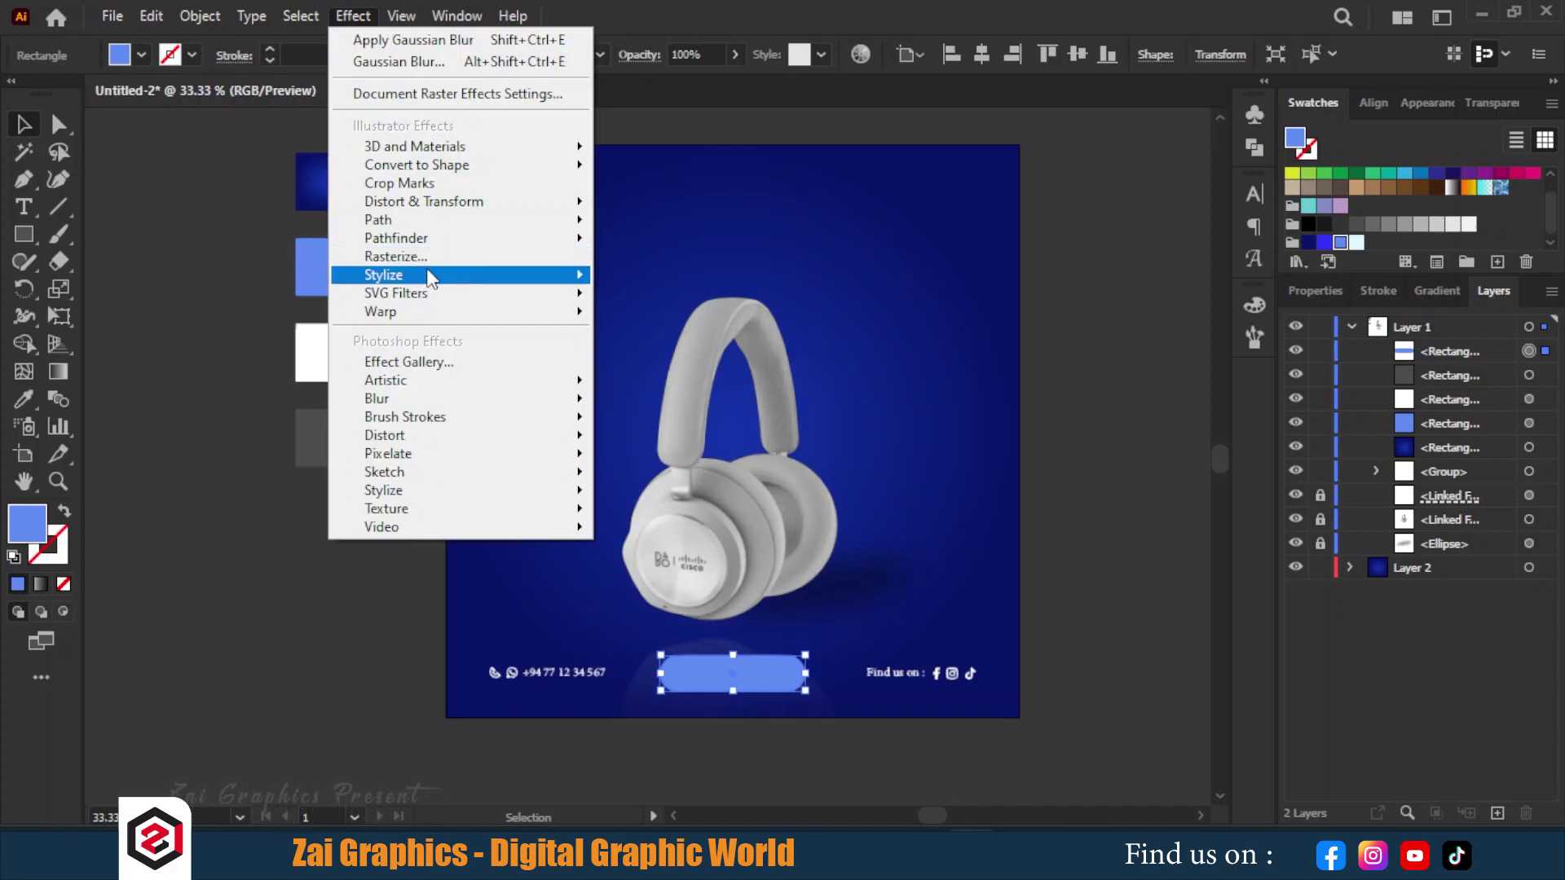
pyautogui.click(682, 280)
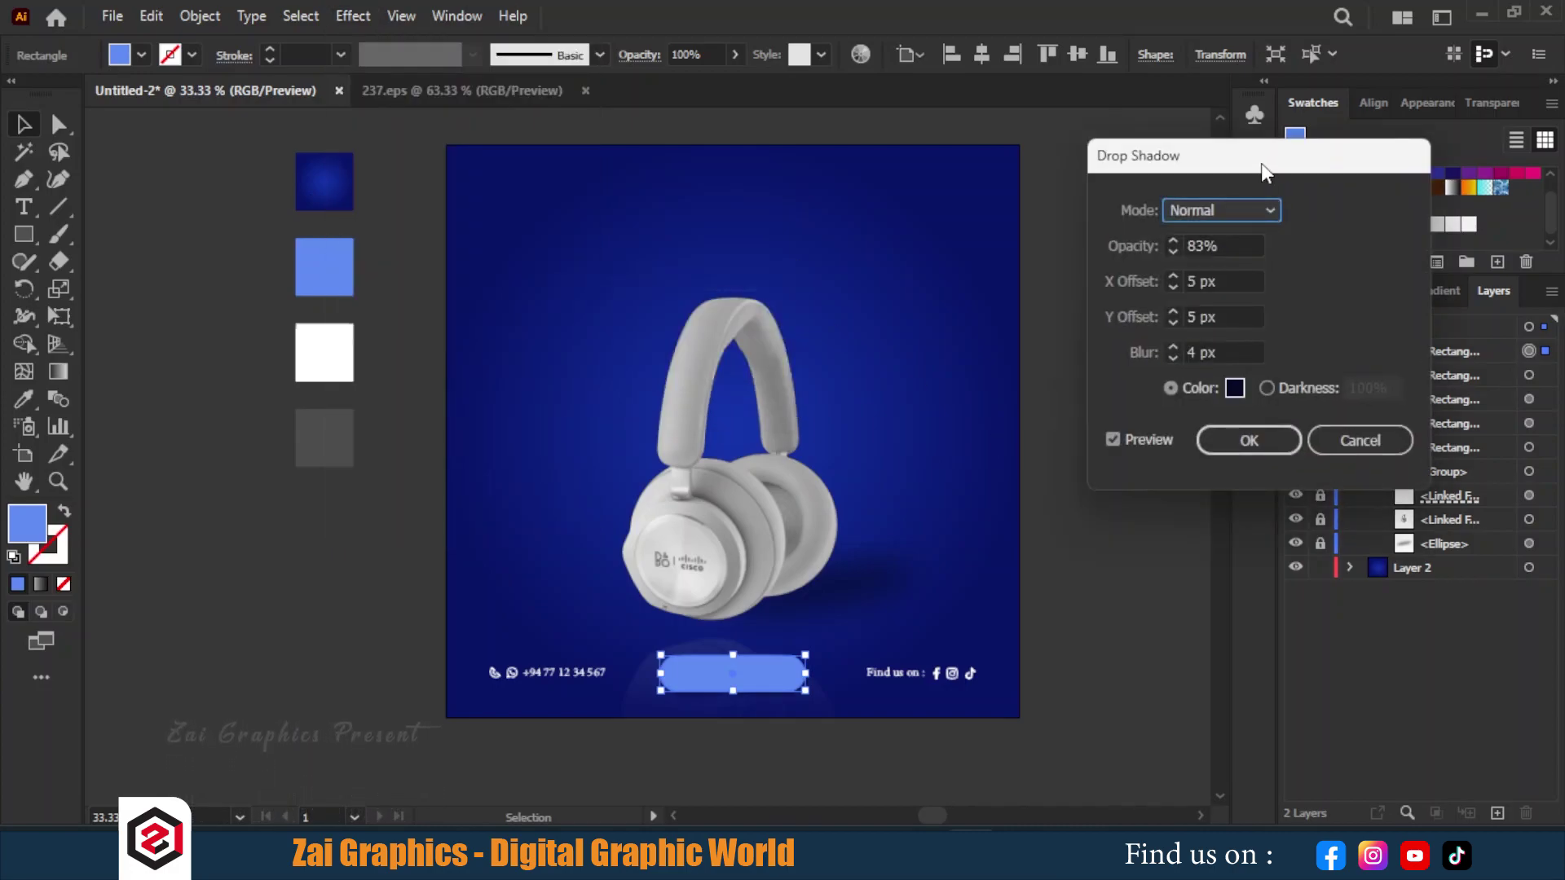
pyautogui.moveTo(1260, 163); pyautogui.dragTo(1077, 221)
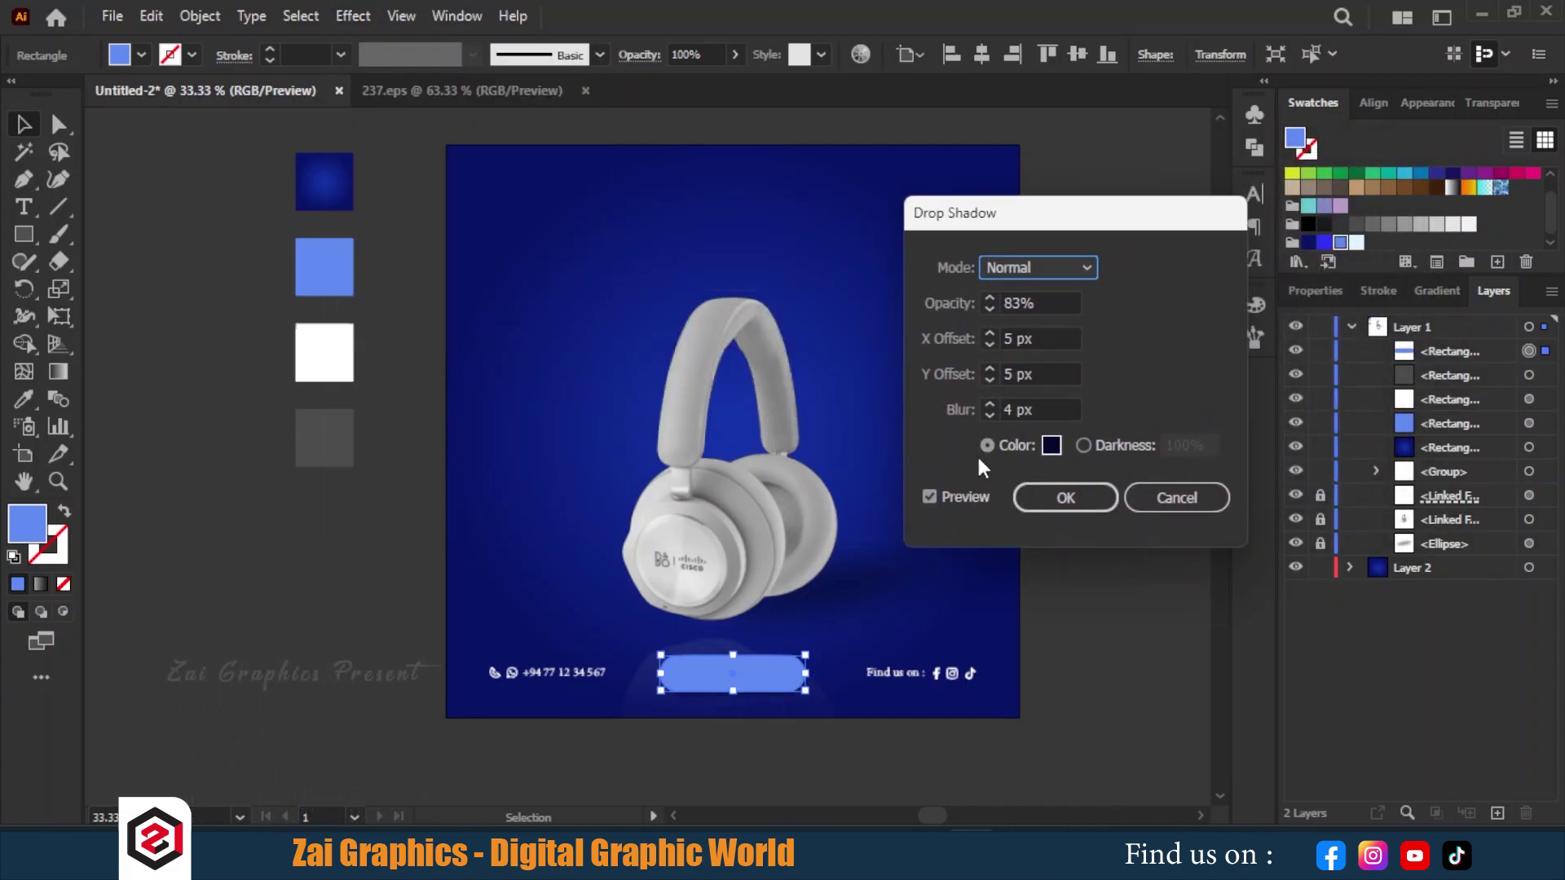
pyautogui.click(1058, 497)
# Step: Add 'ODER NOW' text in Impact inside the blue button
pyautogui.scroll(3, 738, 668)
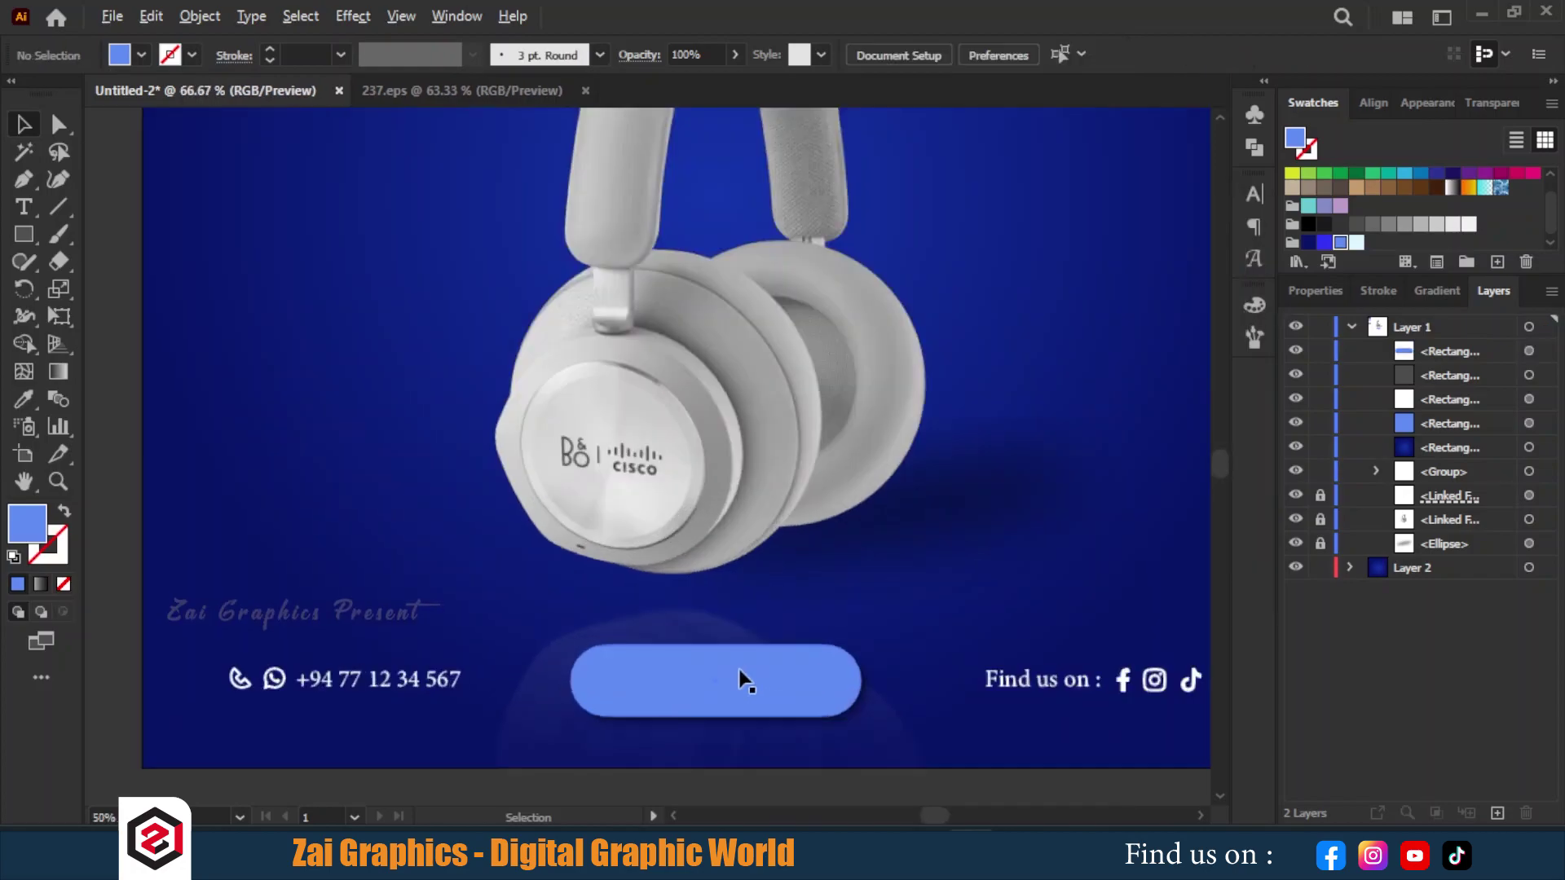
pyautogui.moveTo(755, 603); pyautogui.dragTo(772, 454)
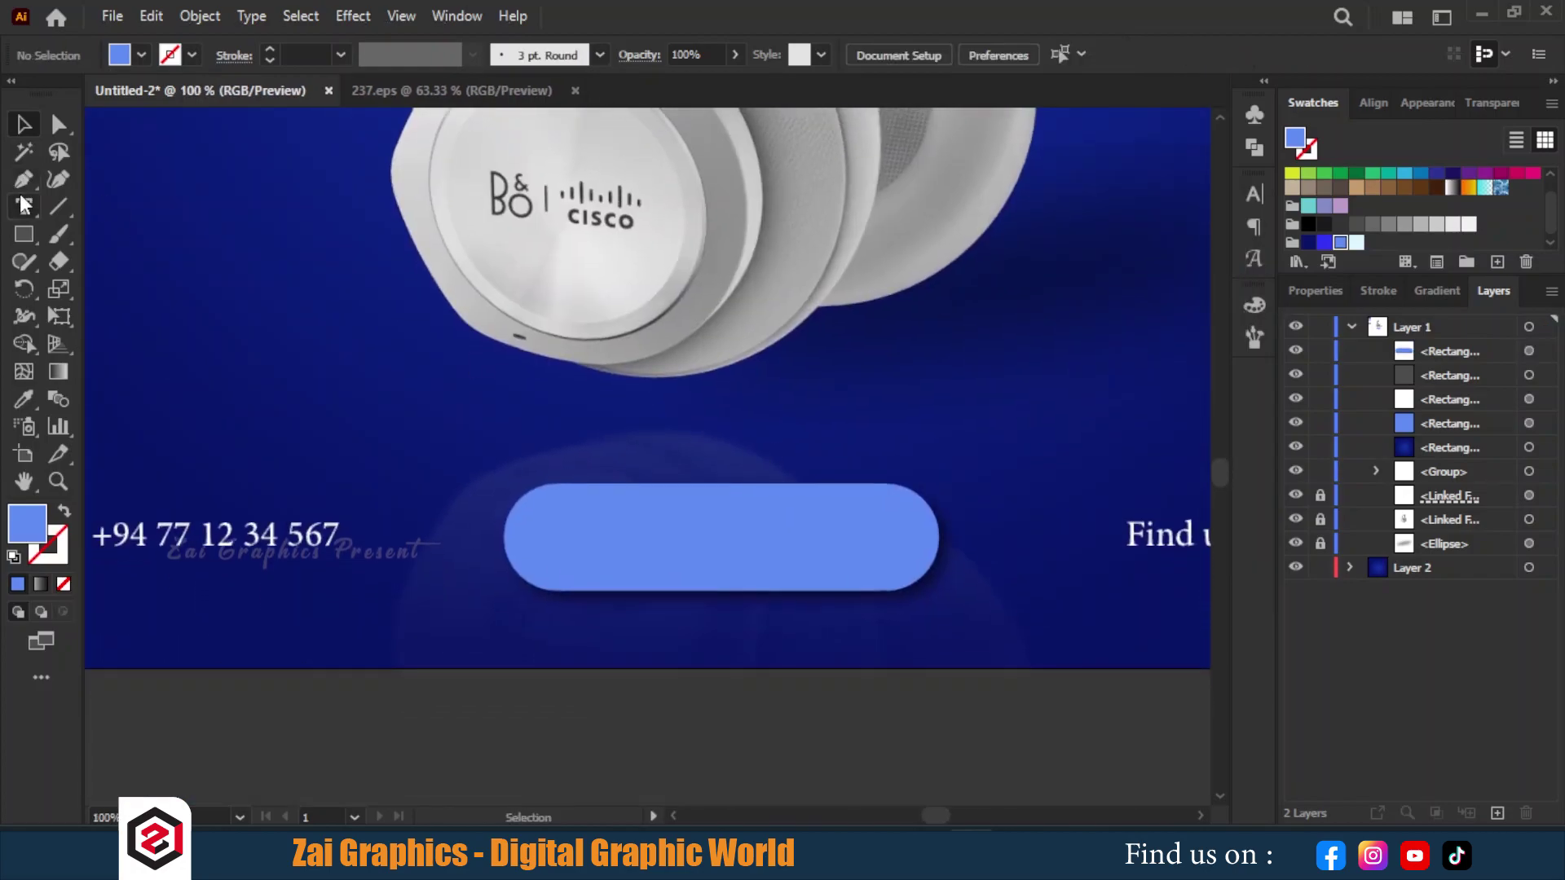
pyautogui.press('t')
pyautogui.click(604, 545)
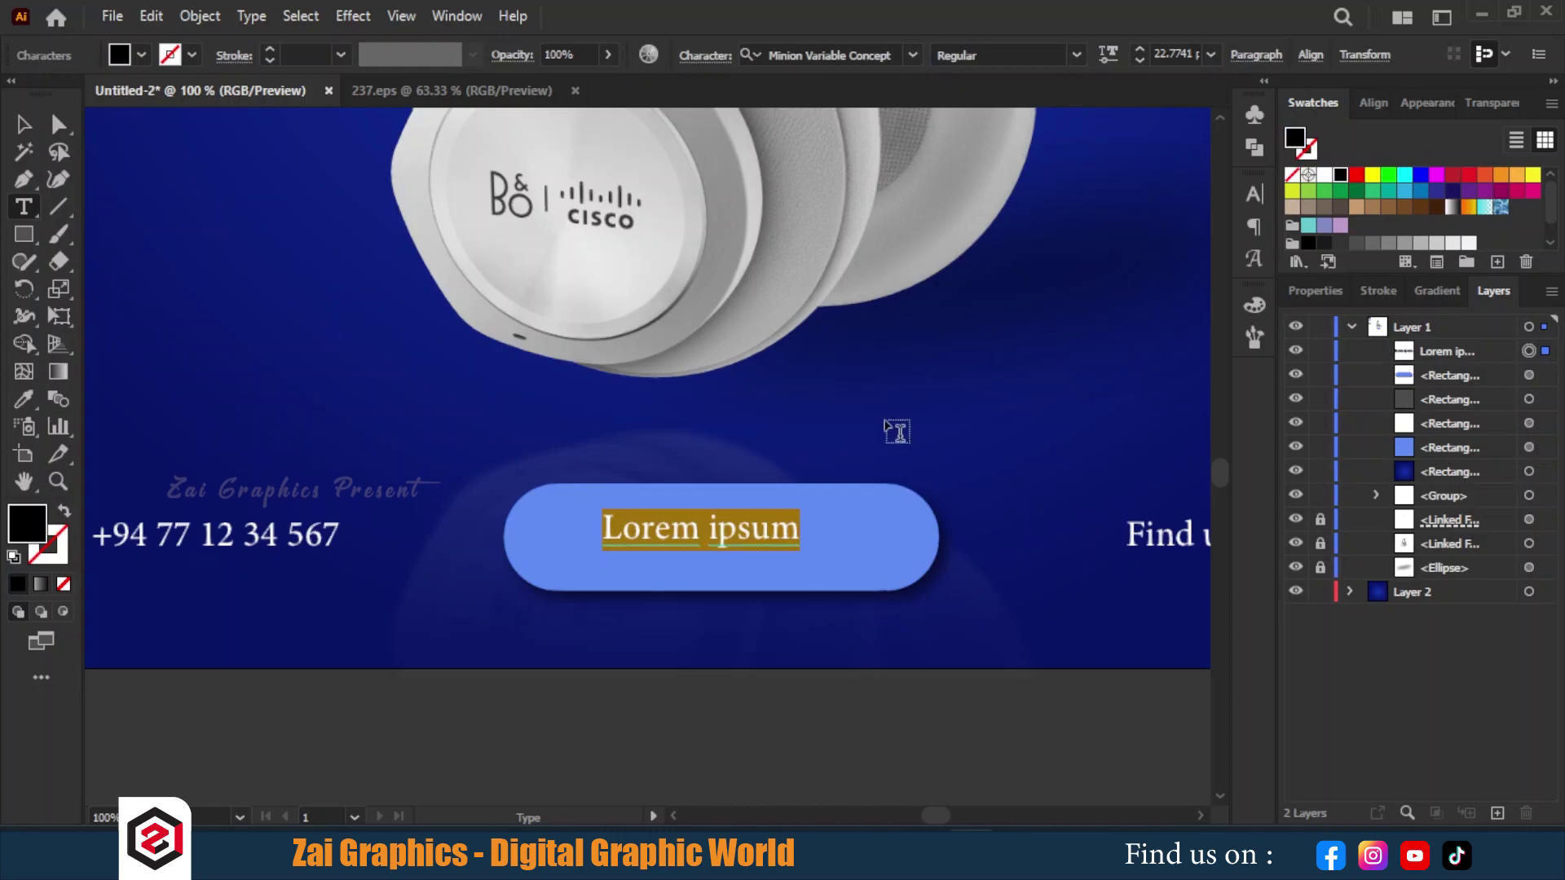
pyautogui.click(913, 54)
pyautogui.click(973, 239)
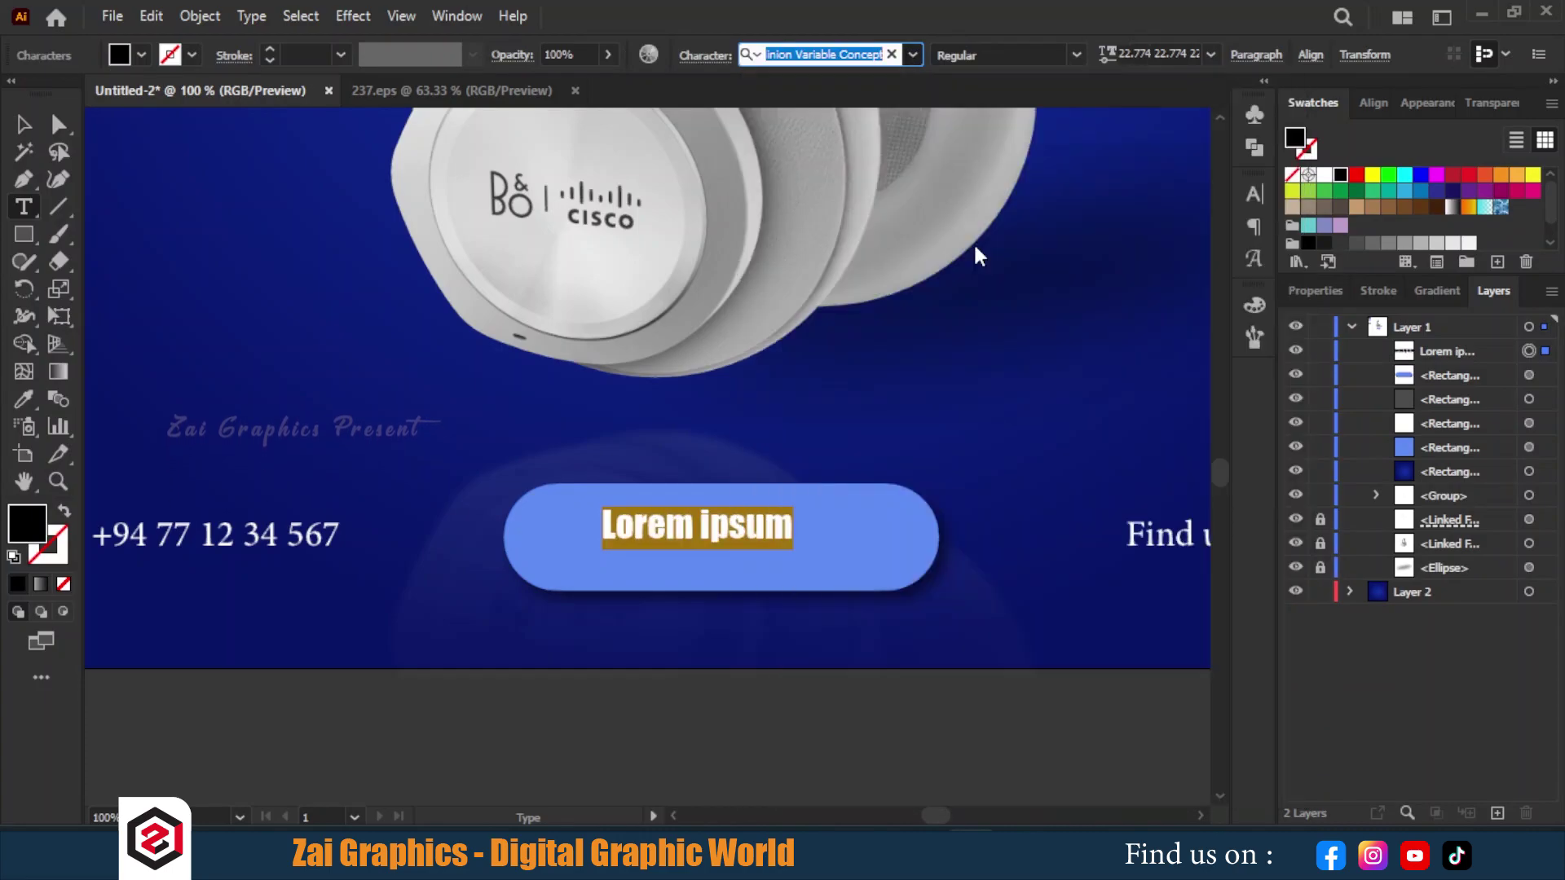
pyautogui.write('ODER')
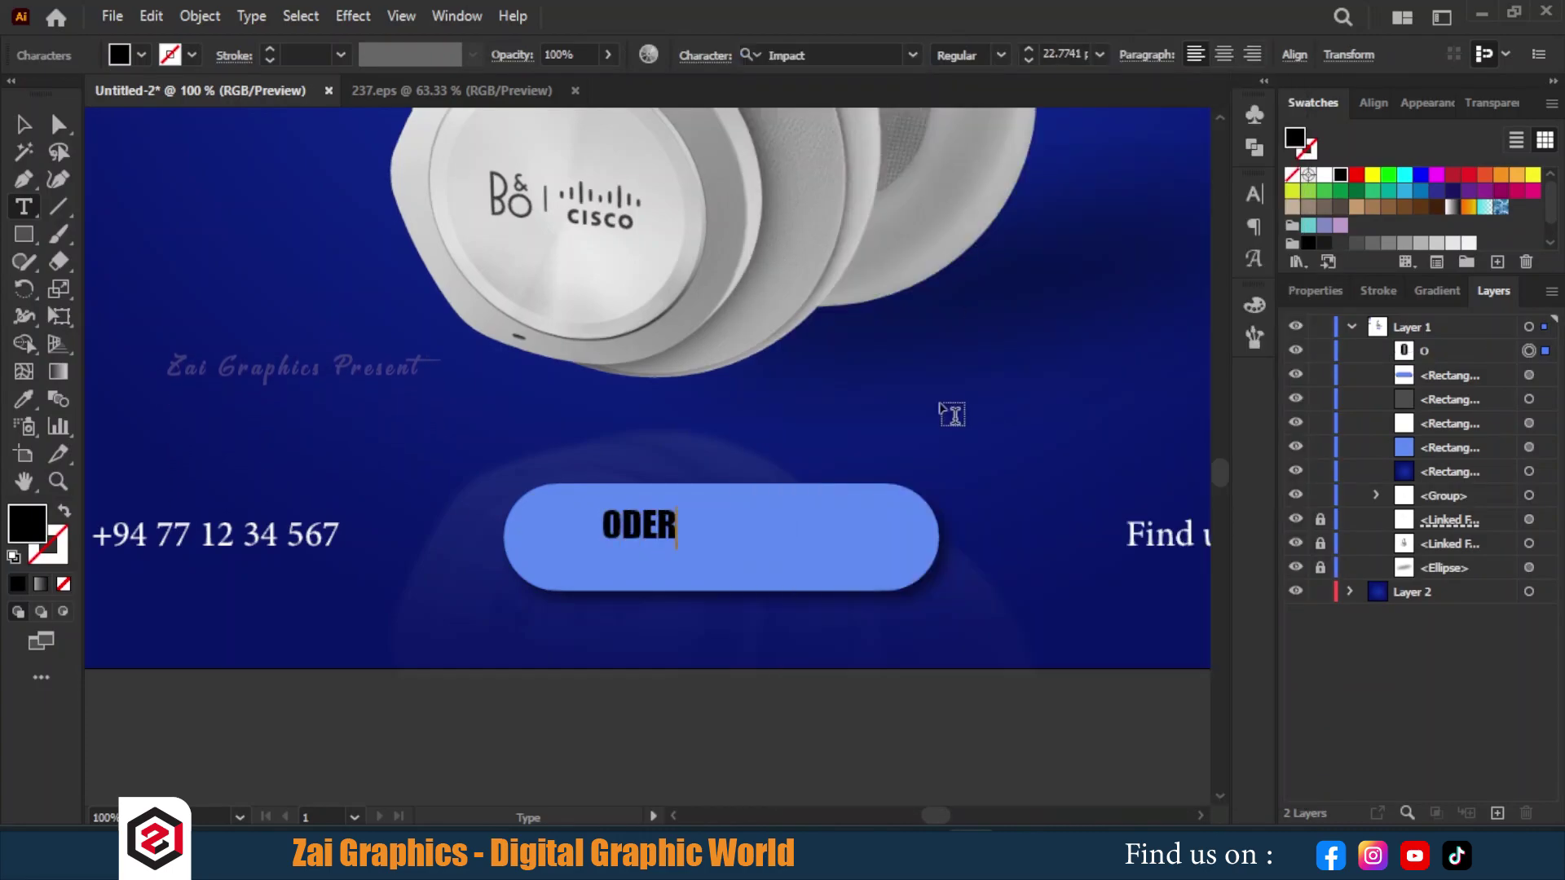
pyautogui.write(' NOW')
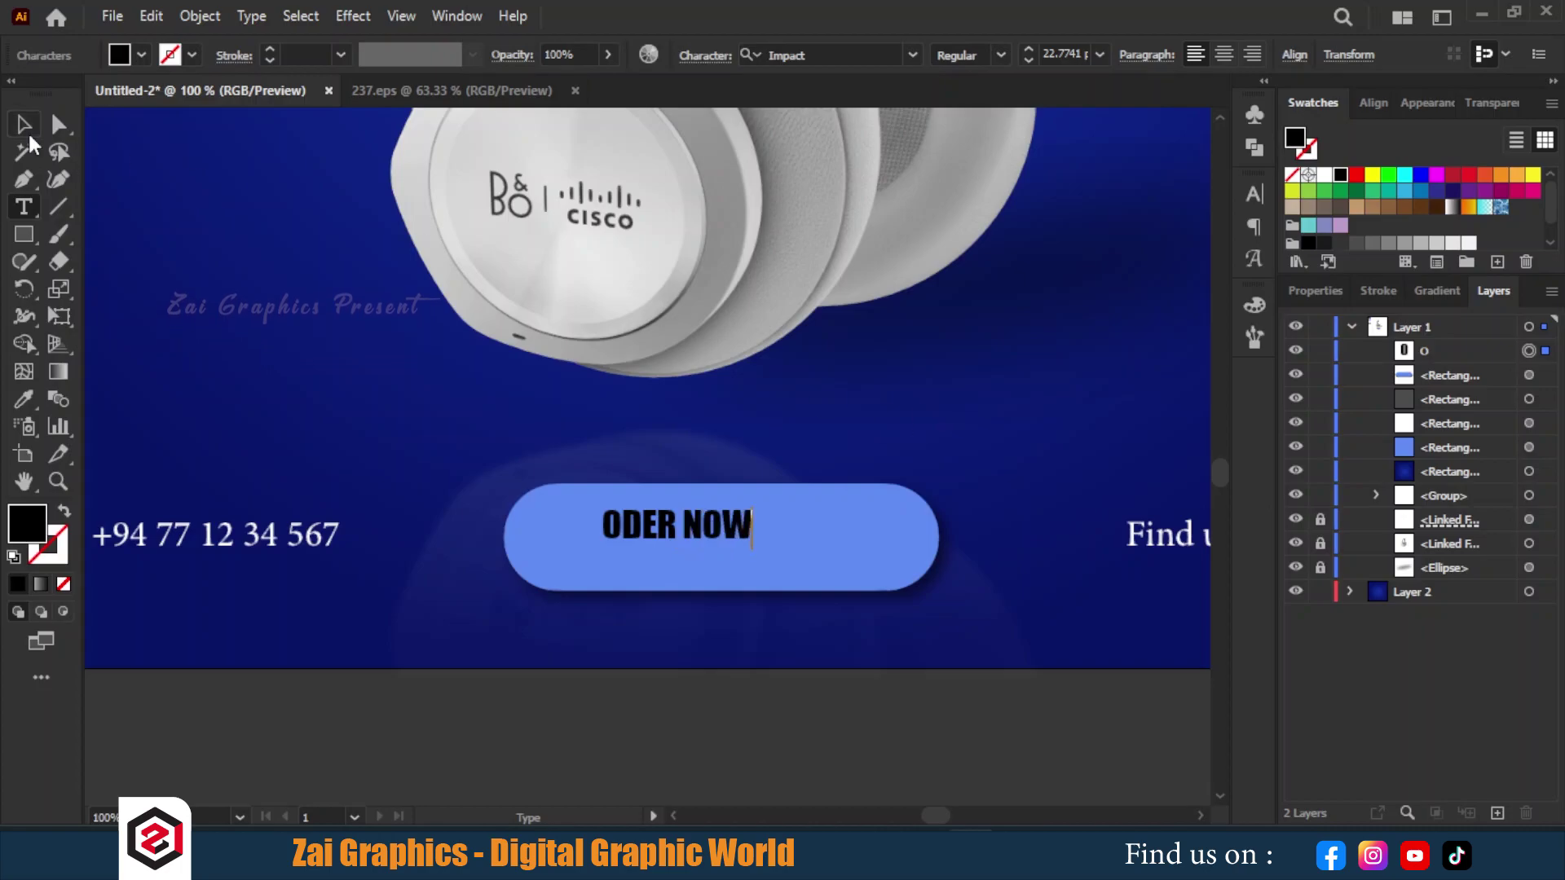
pyautogui.press('Escape')
# Step: Centre the text on the button, stretch it taller, and move both up about 16 px
pyautogui.click(1382, 99)
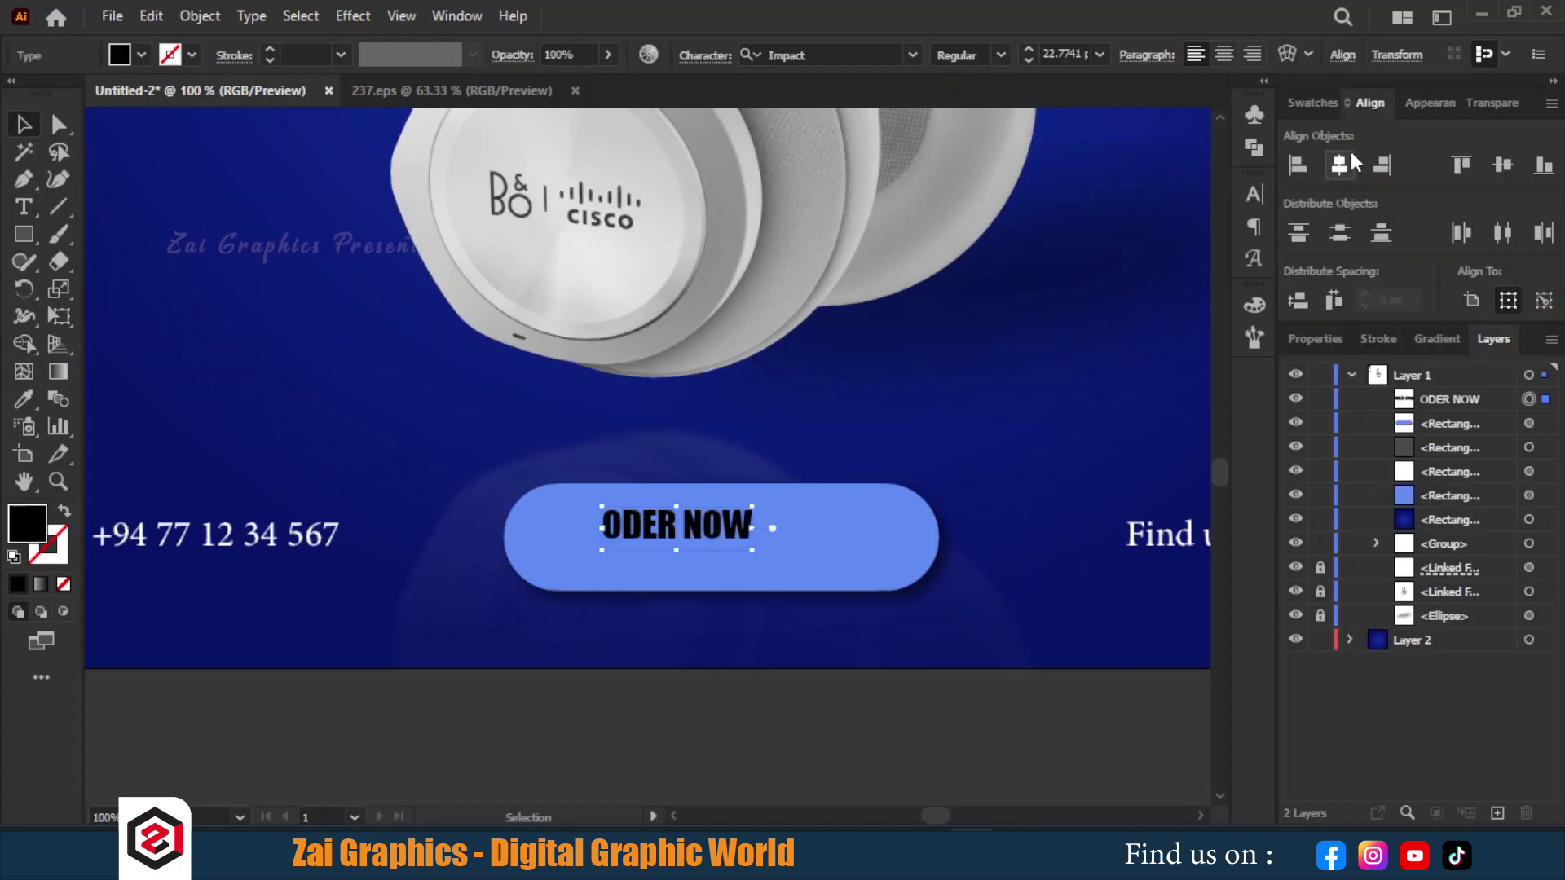
pyautogui.click(1344, 162)
pyautogui.moveTo(719, 555)
pyautogui.mouseDown()
pyautogui.moveTo(716, 602)
pyautogui.moveTo(748, 548)
pyautogui.mouseUp()
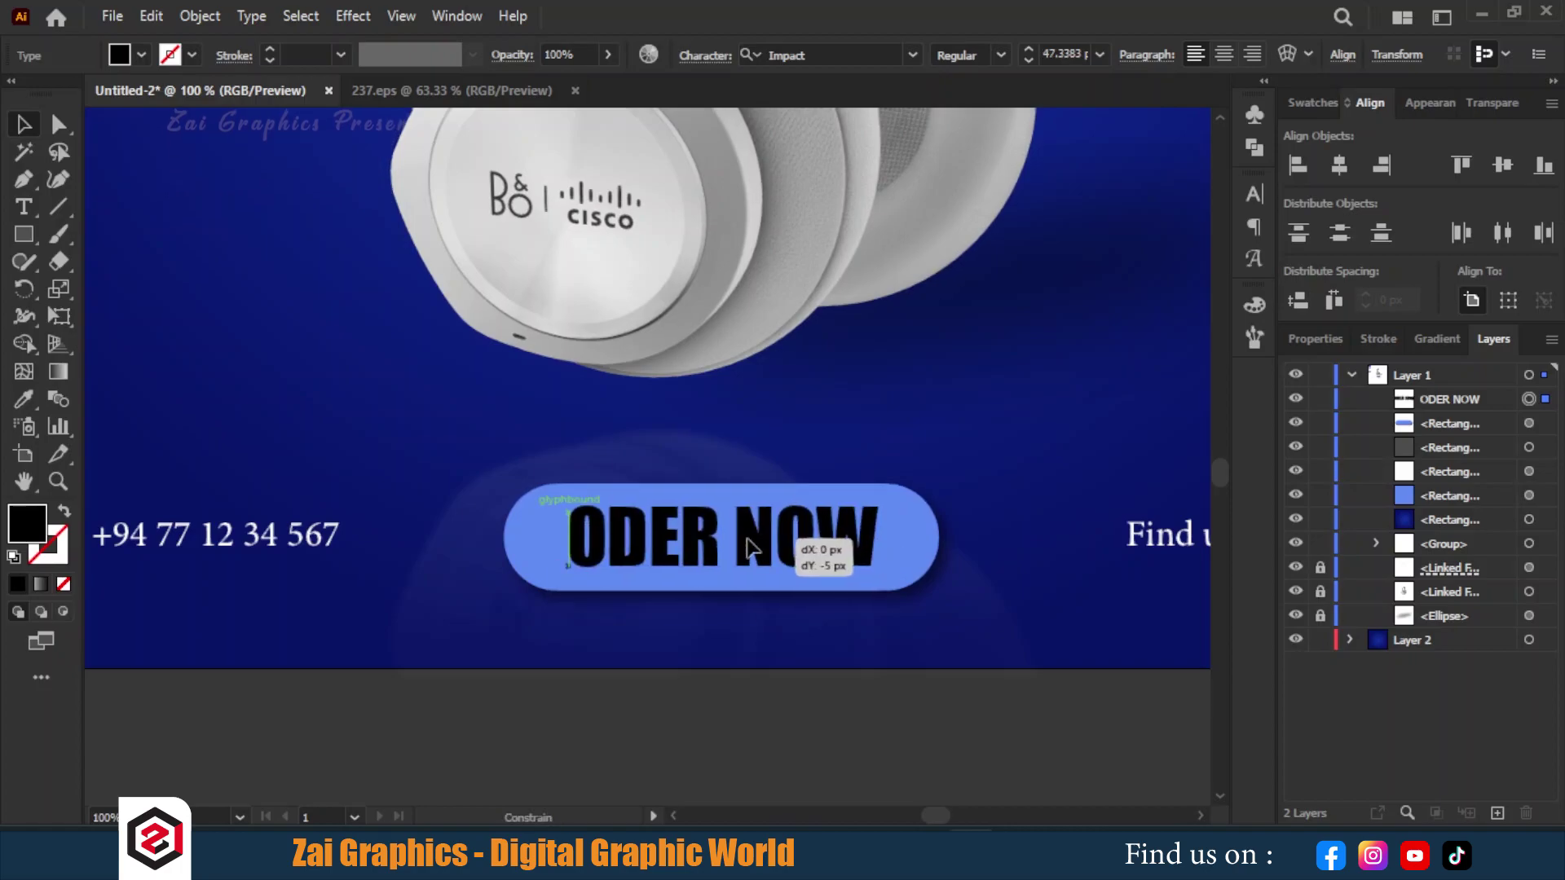
pyautogui.click(873, 440)
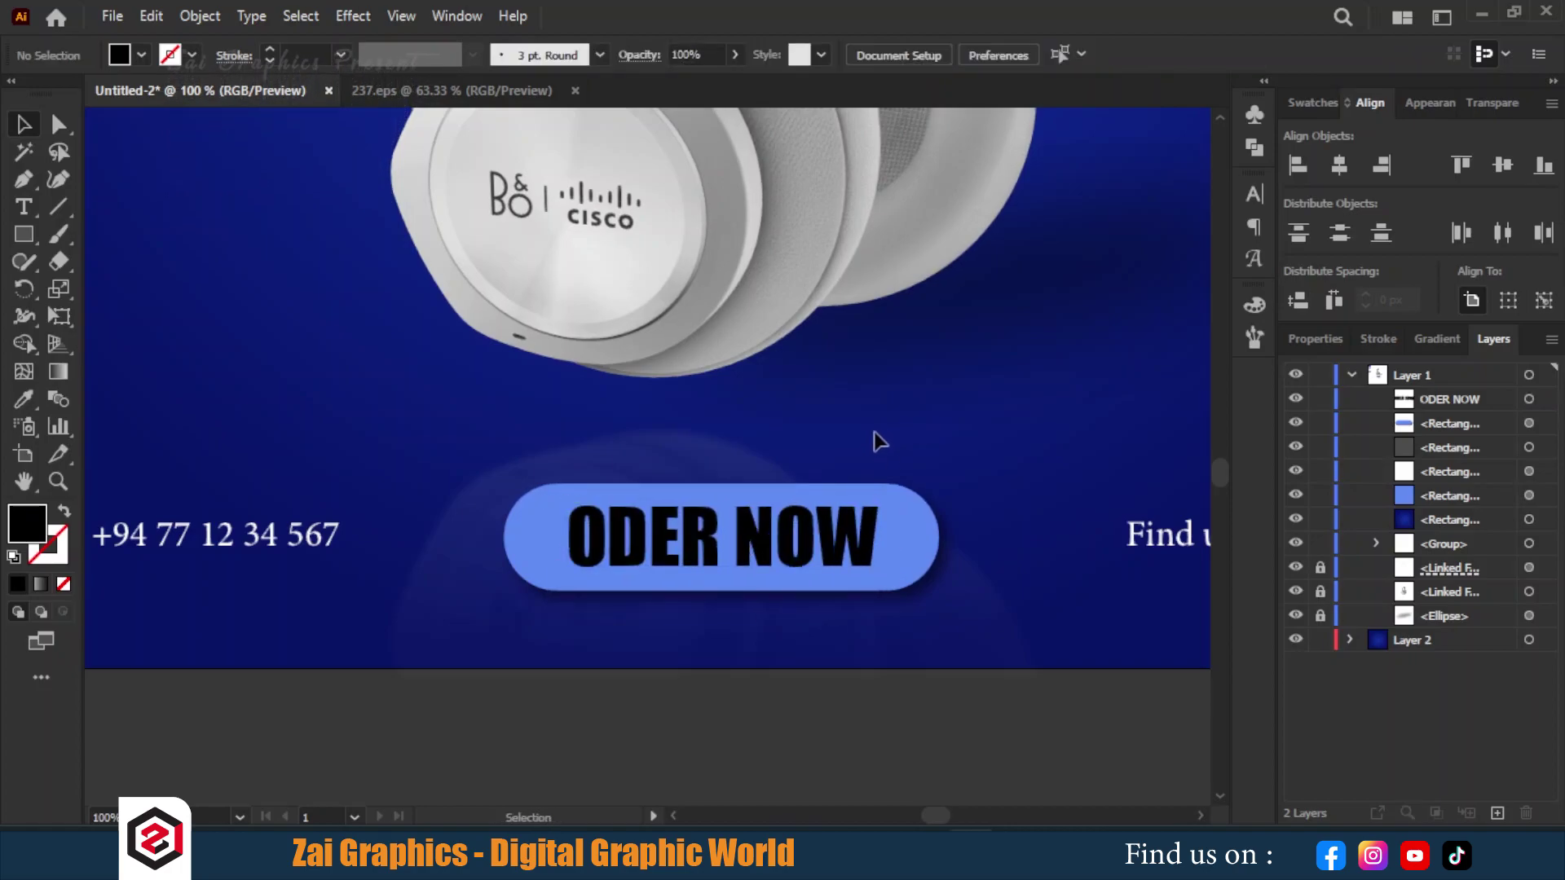
pyautogui.click(717, 522)
pyautogui.keyDown('shift'); pyautogui.click(758, 576); pyautogui.keyUp('shift')
pyautogui.moveTo(758, 576); pyautogui.dragTo(756, 549)
pyautogui.hotkey('ctrl', 'shift', 'a')
# Step: Start white 'New Arrival' text near the artboard's top-left in Matura MT Script Capitals
pyautogui.scroll(-3, 1005, 389)
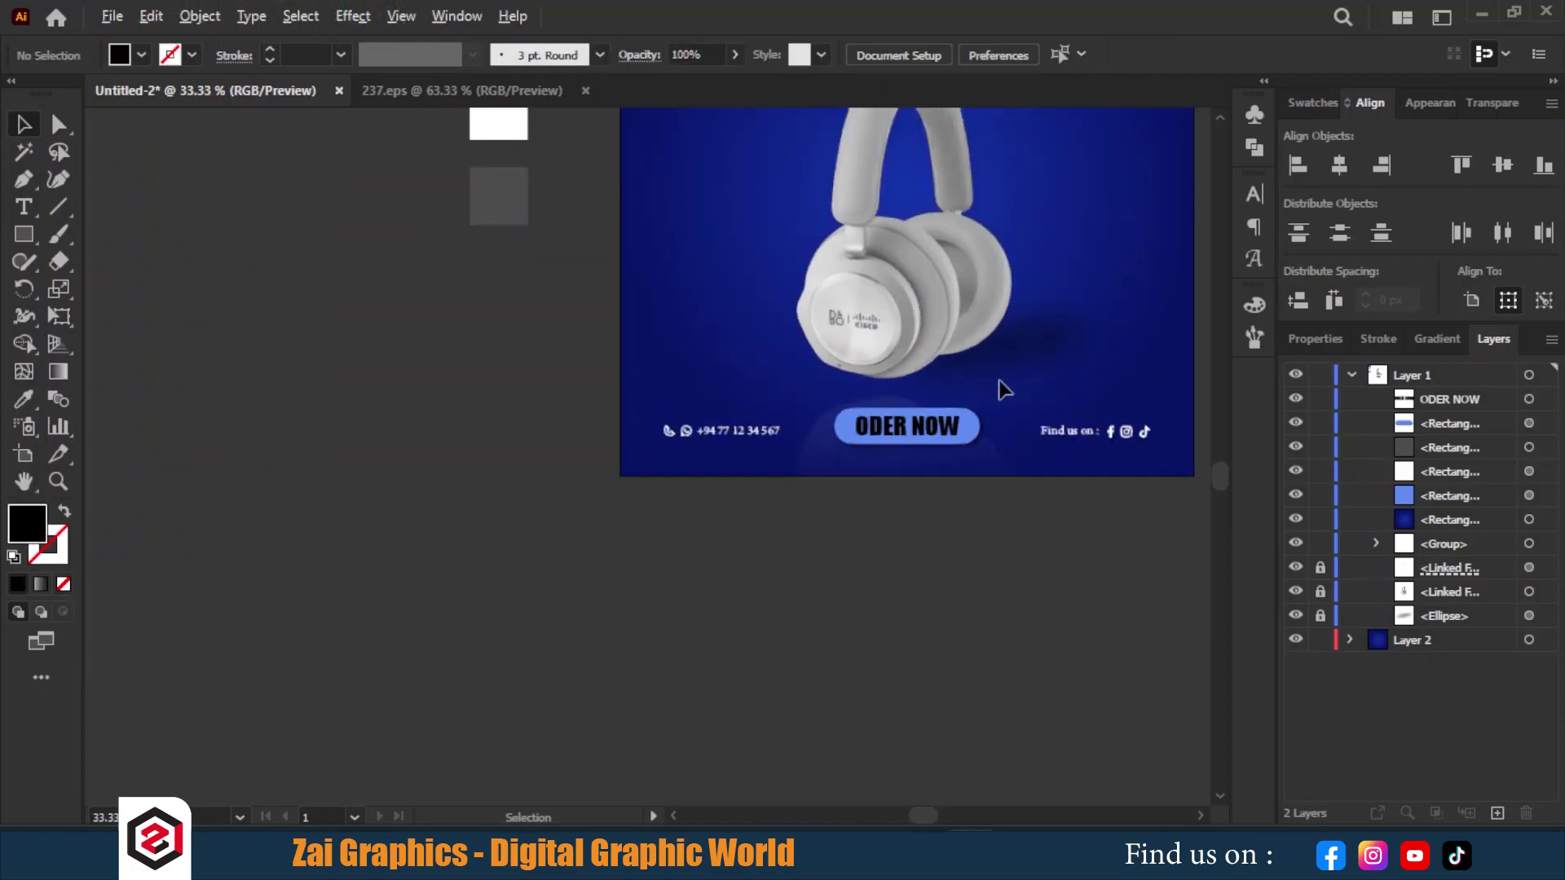
pyautogui.moveTo(1037, 378); pyautogui.dragTo(866, 622)
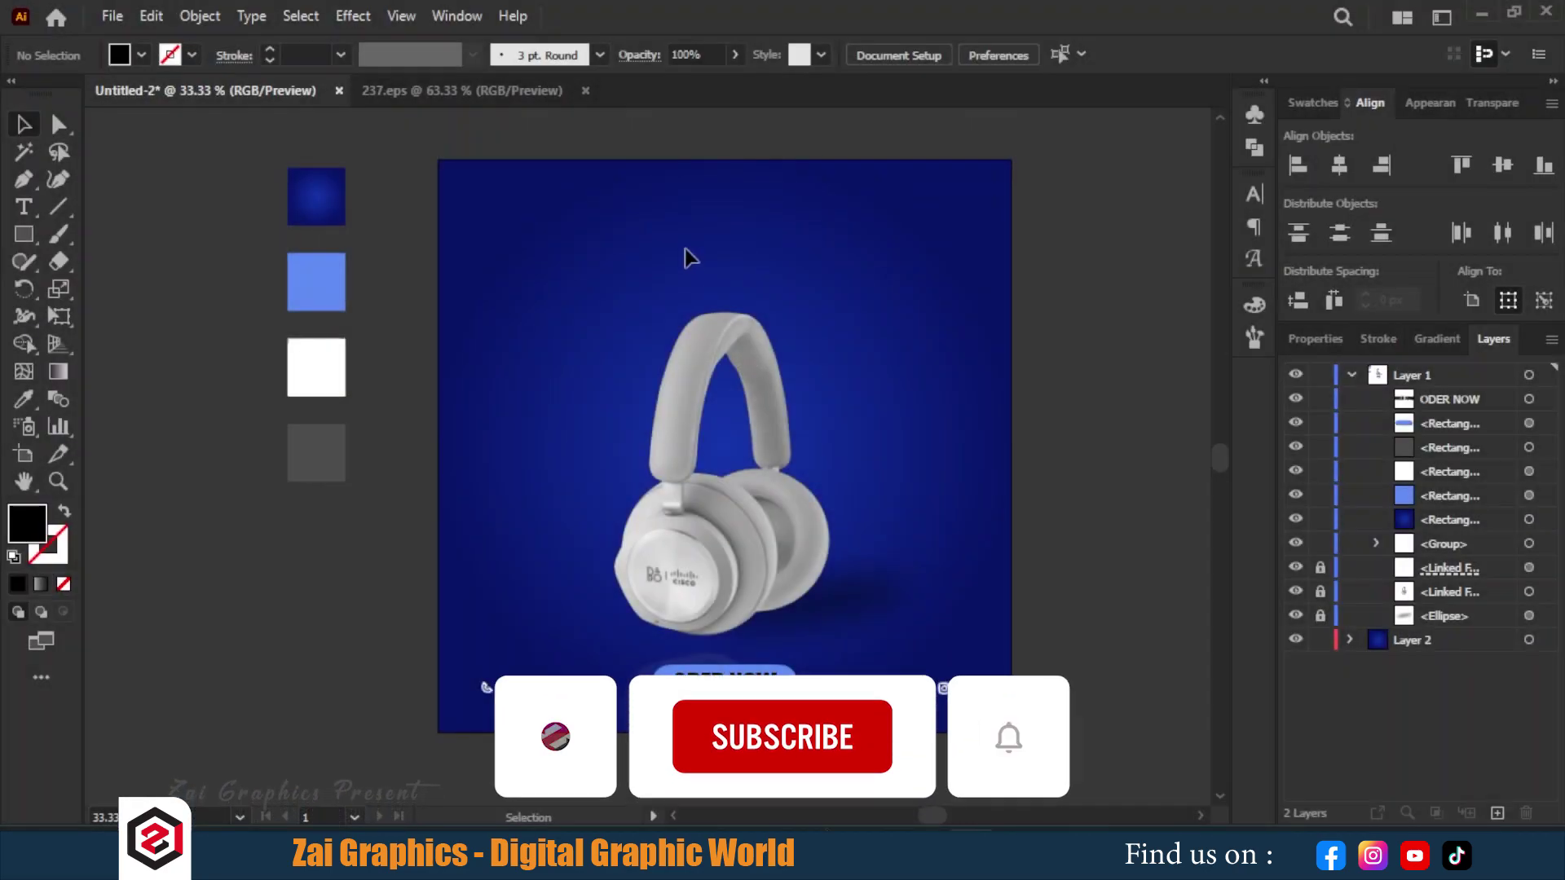
pyautogui.click(17, 209)
pyautogui.click(521, 228)
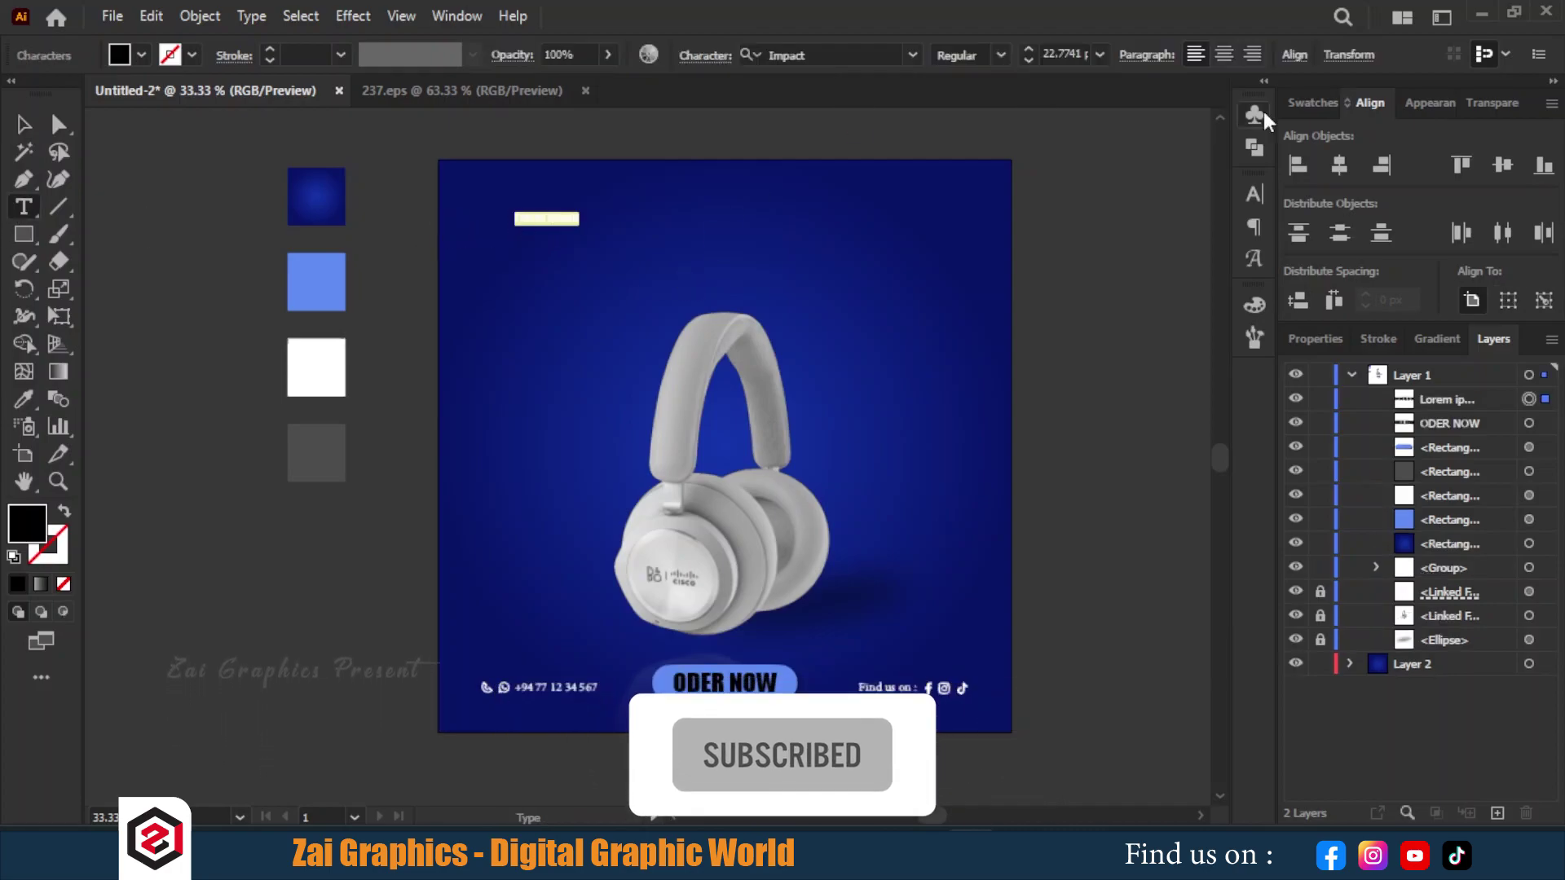
pyautogui.click(1297, 100)
pyautogui.click(1325, 174)
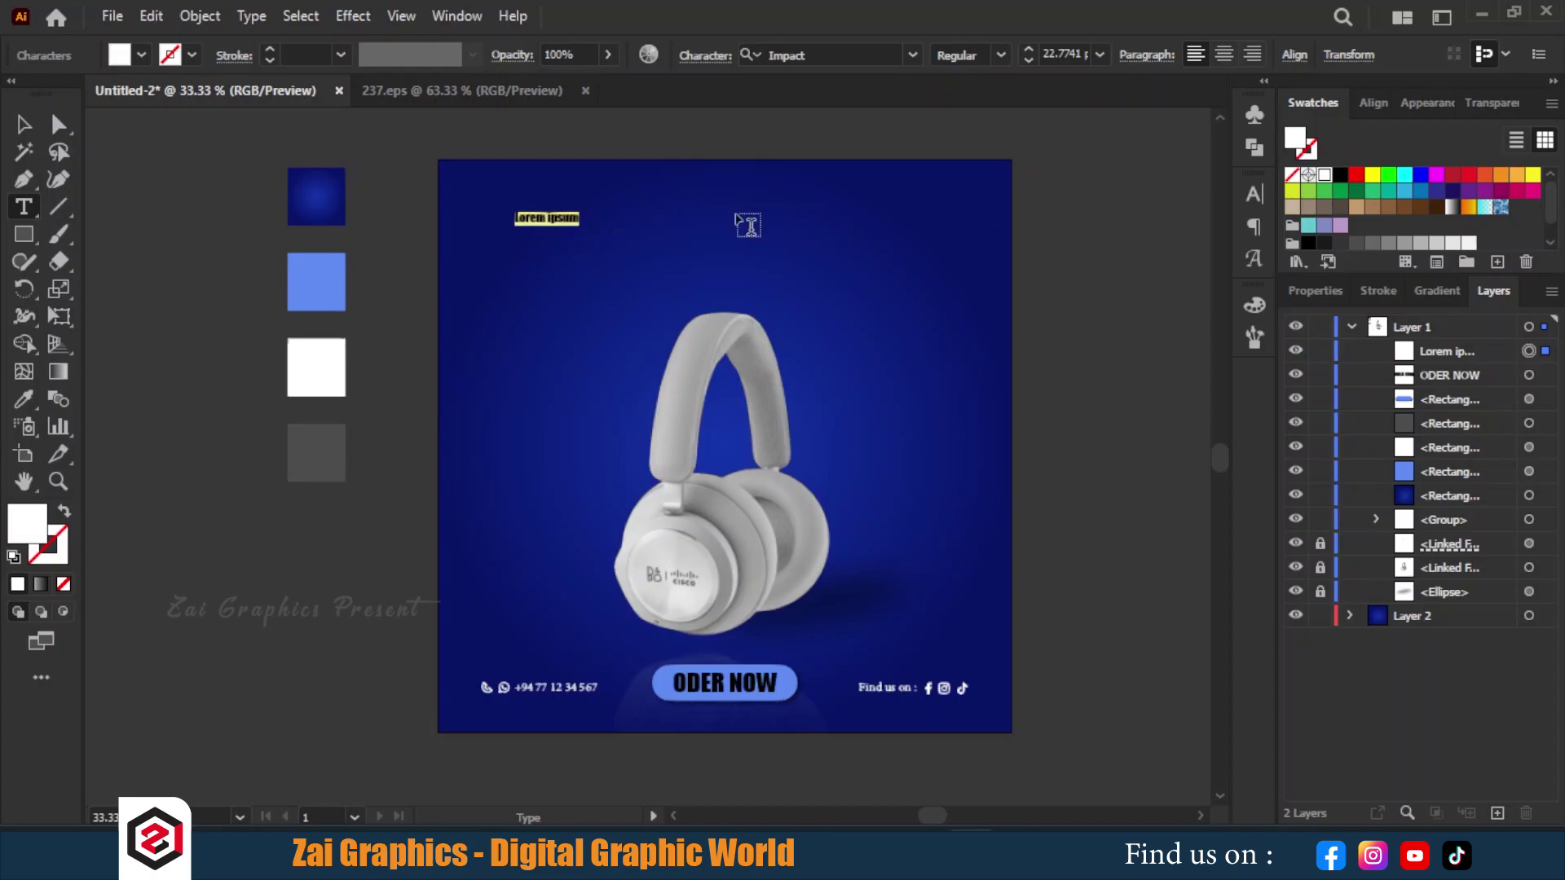
pyautogui.click(913, 55)
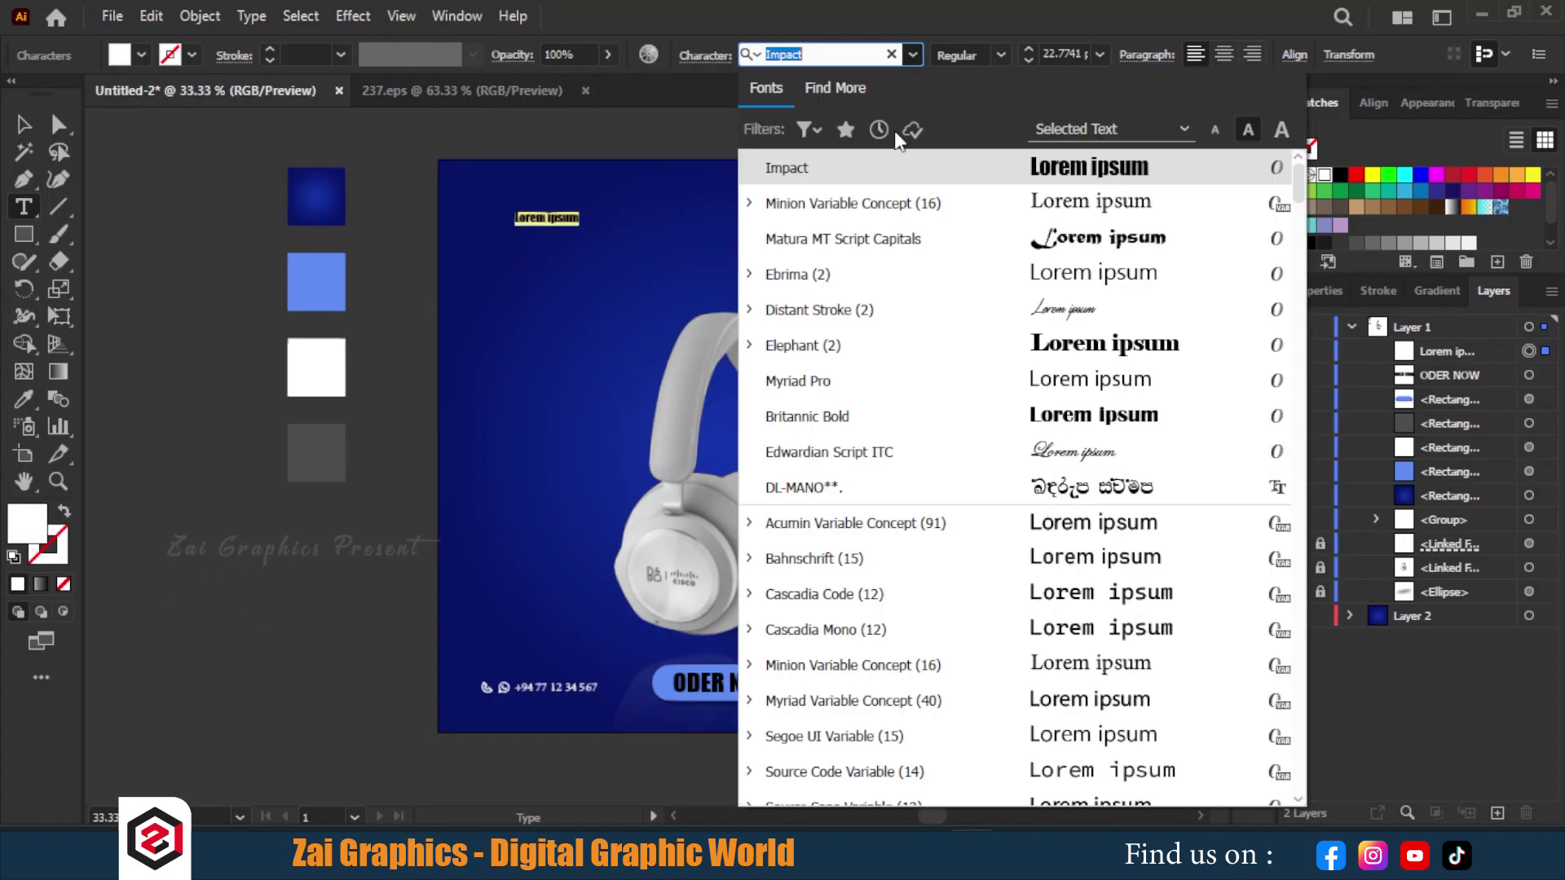
pyautogui.click(858, 245)
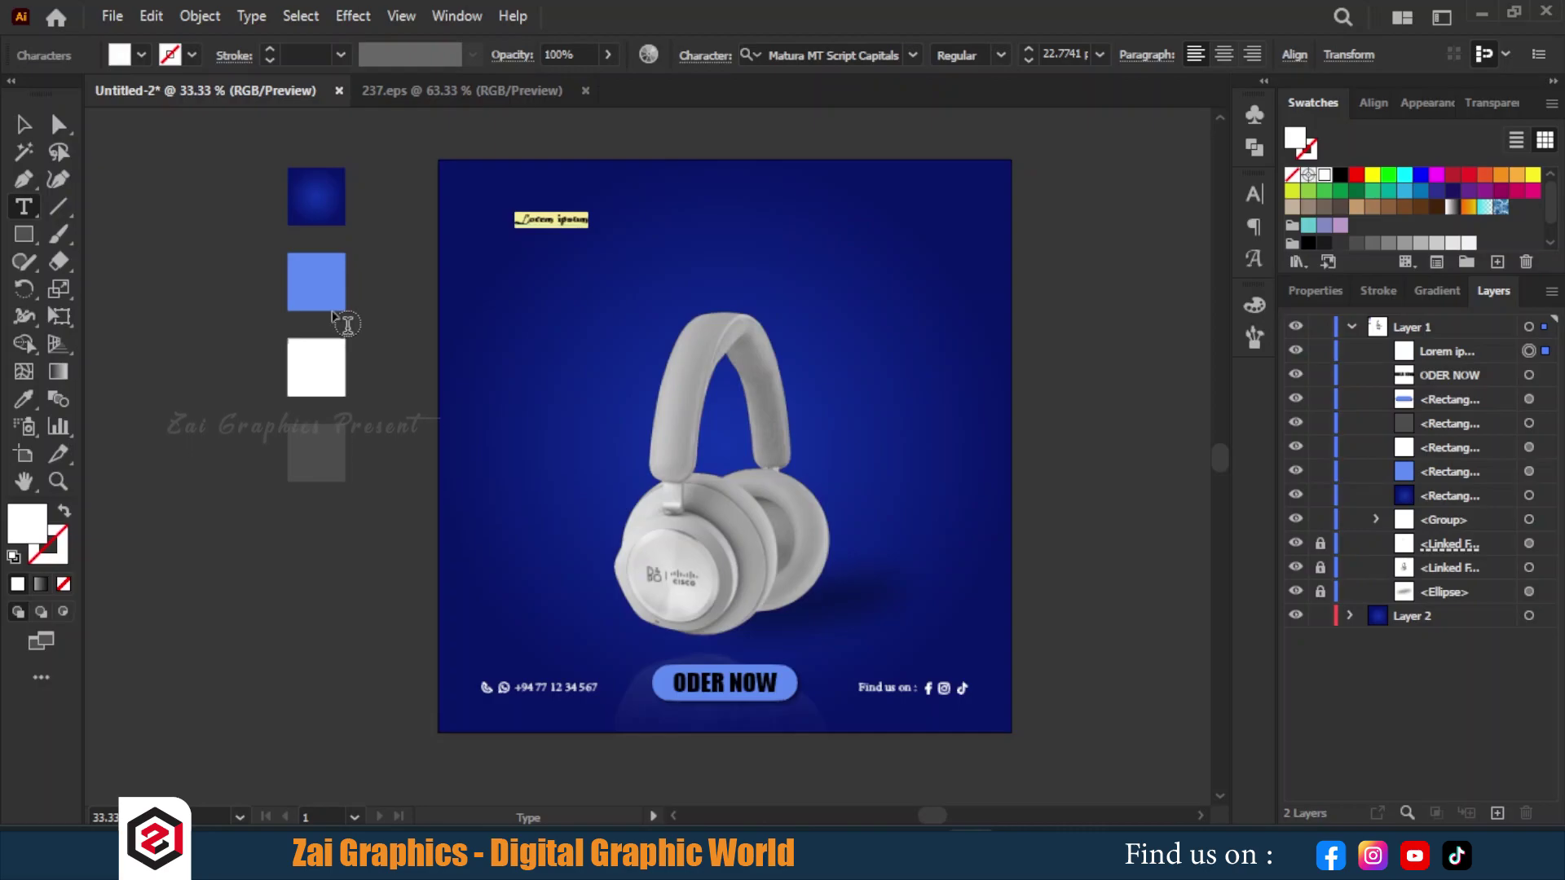
pyautogui.write('New Arrival')
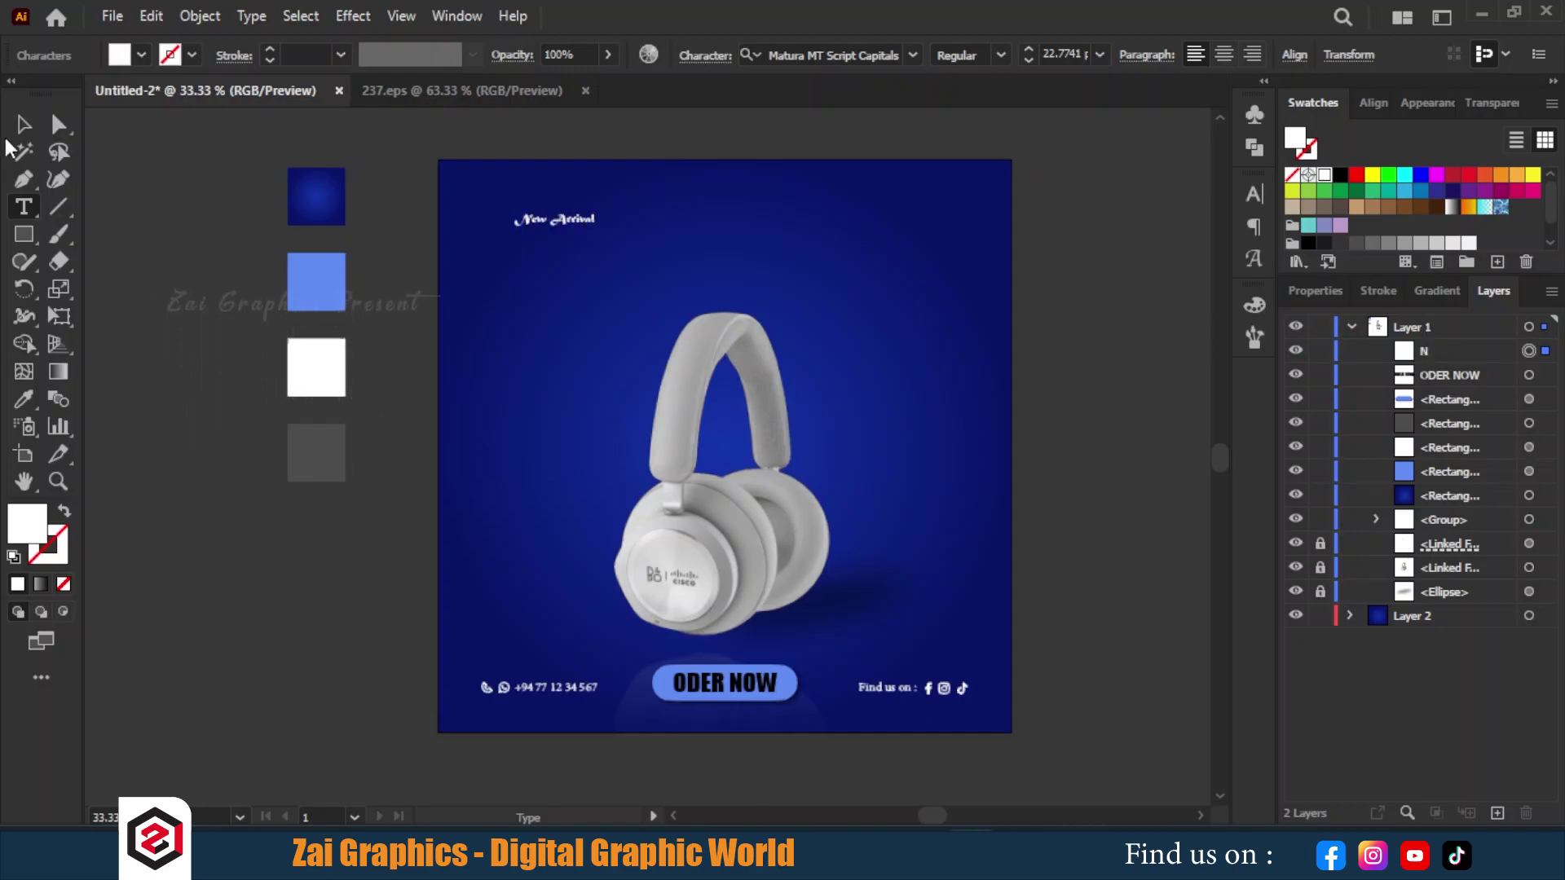
# Step: Eyedrop the light-blue colour onto 'New Arrival', enlarge it and nudge it into place
pyautogui.click(23, 124)
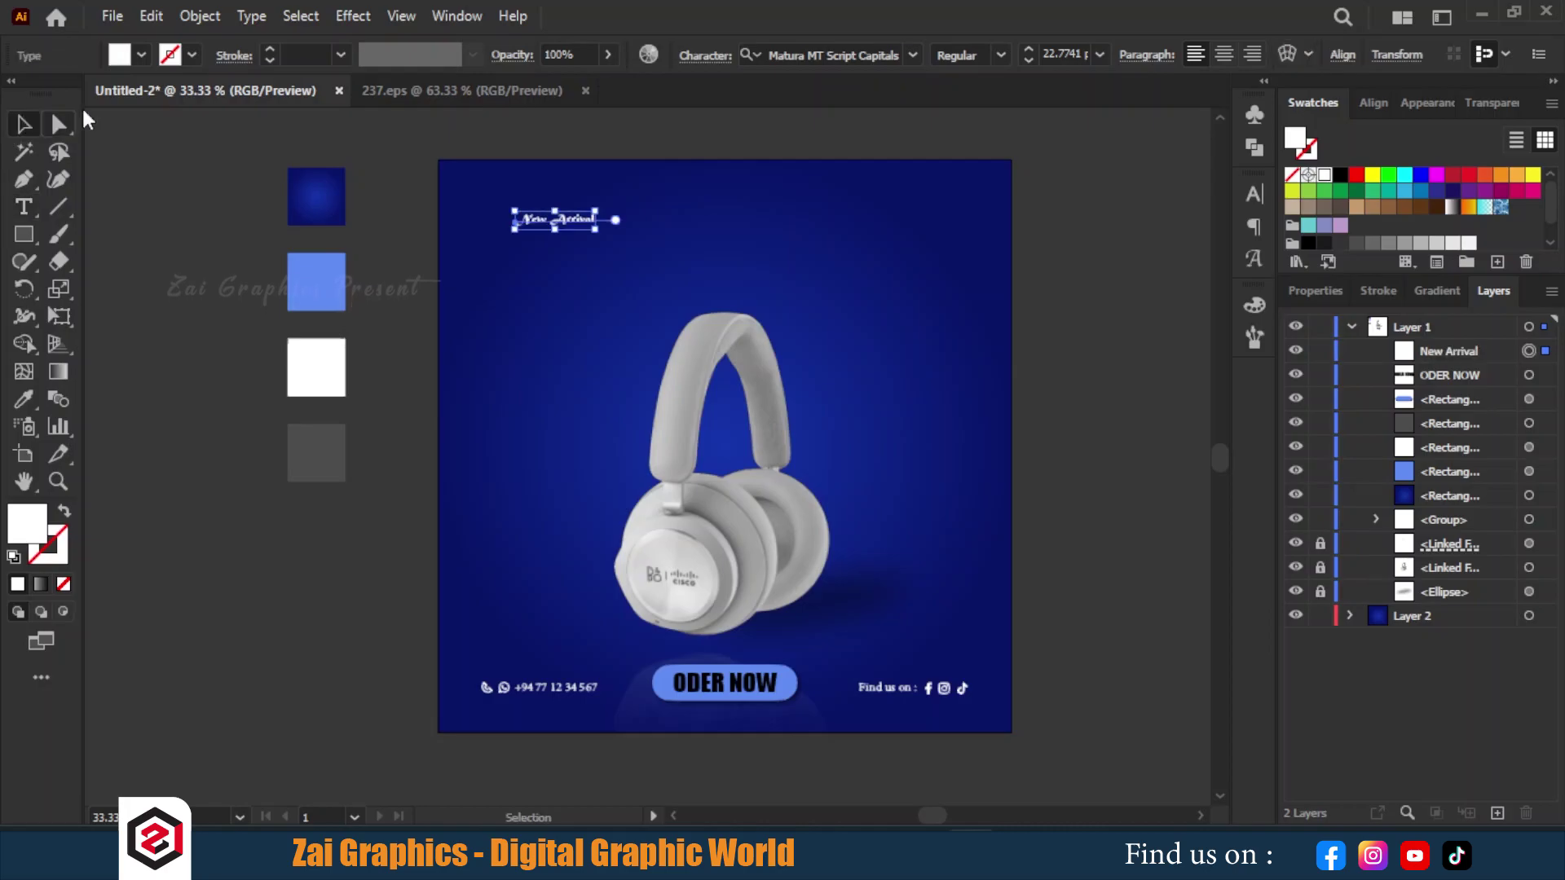
pyautogui.click(22, 399)
pyautogui.click(325, 269)
pyautogui.press('v')
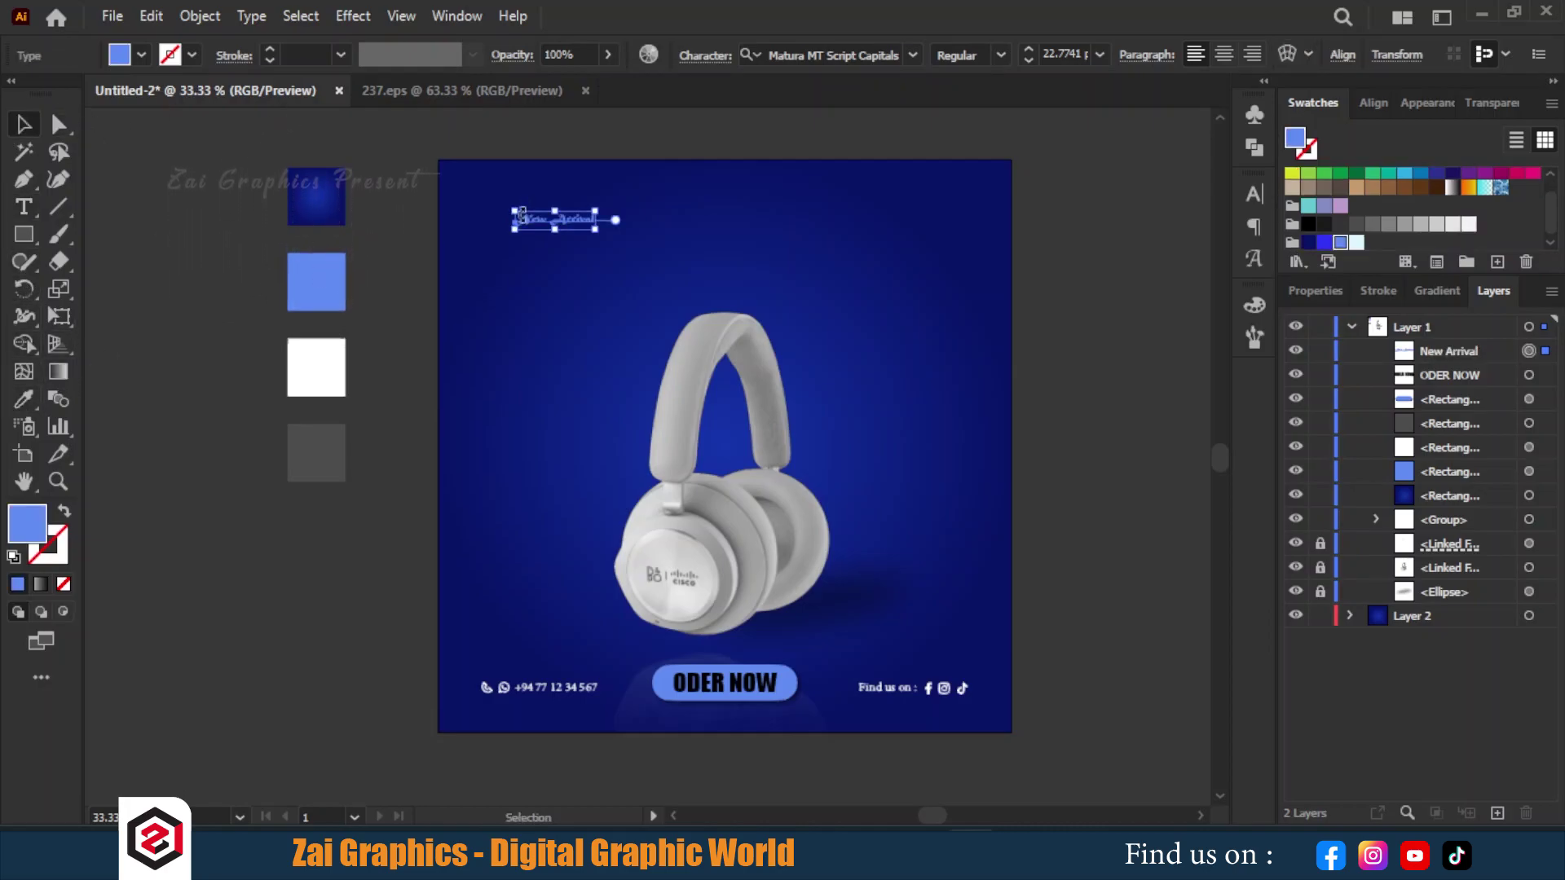
pyautogui.moveTo(595, 230)
pyautogui.mouseDown()
pyautogui.moveTo(738, 249)
pyautogui.moveTo(728, 231)
pyautogui.mouseUp()
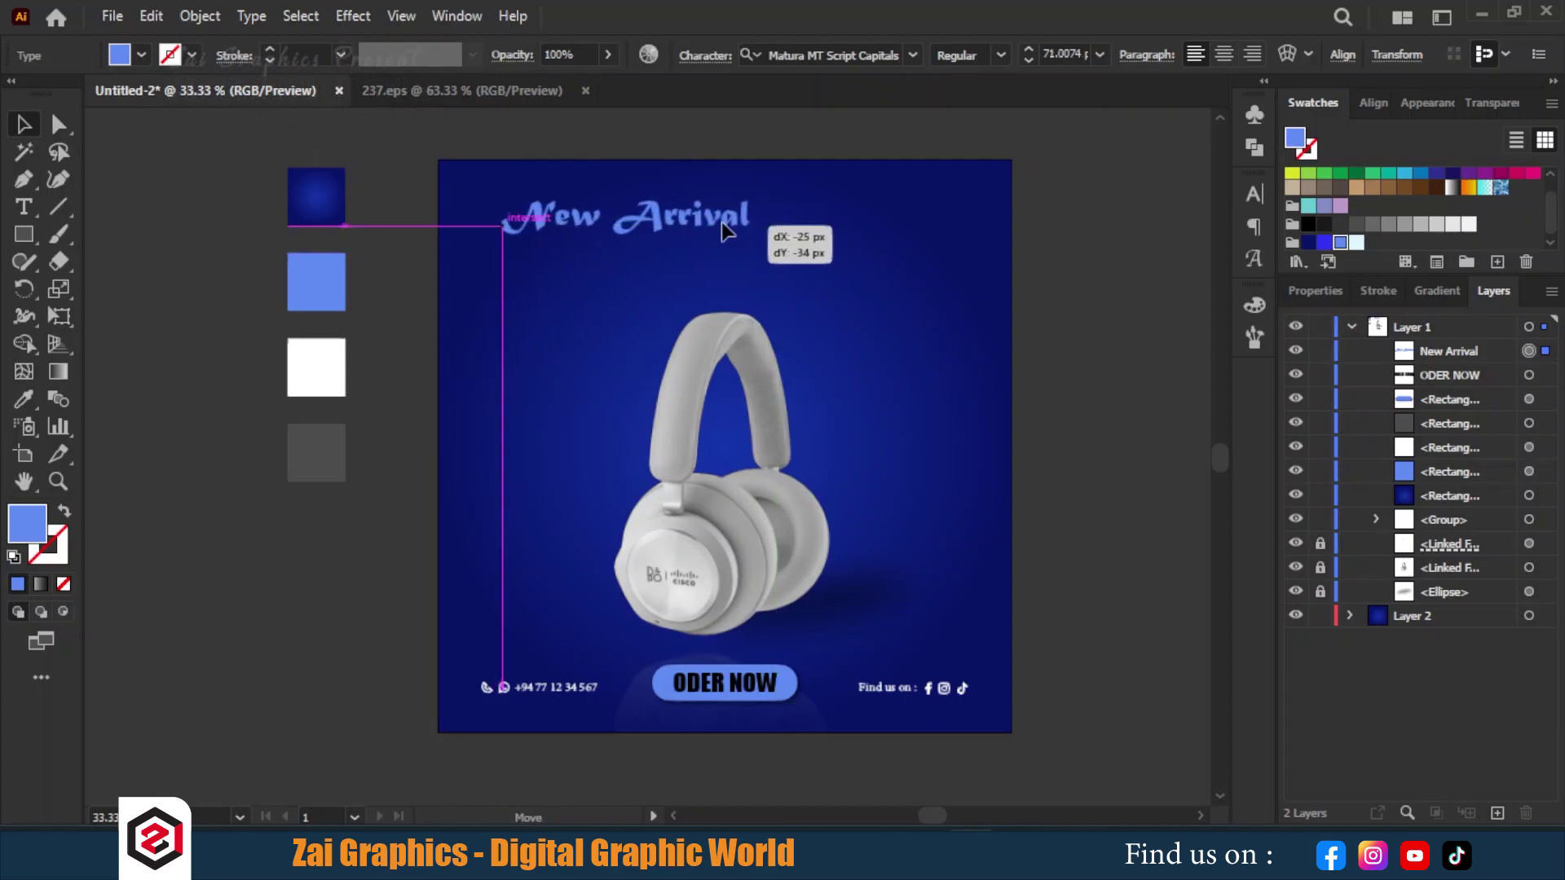
pyautogui.moveTo(728, 231); pyautogui.dragTo(714, 232)
pyautogui.click(456, 316)
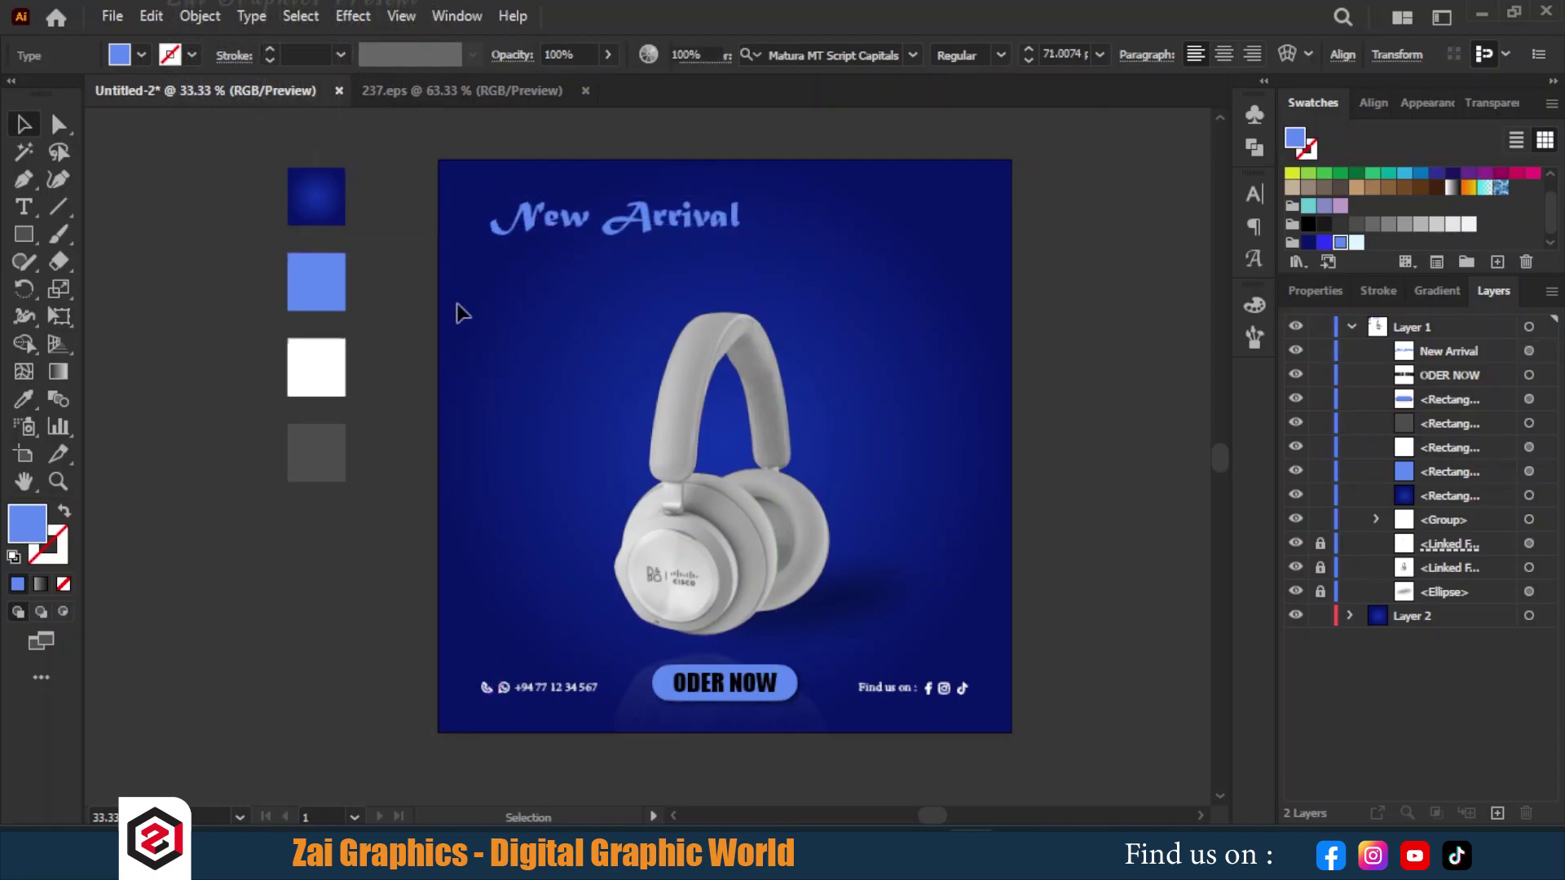
pyautogui.hotkey('ctrl', '=')
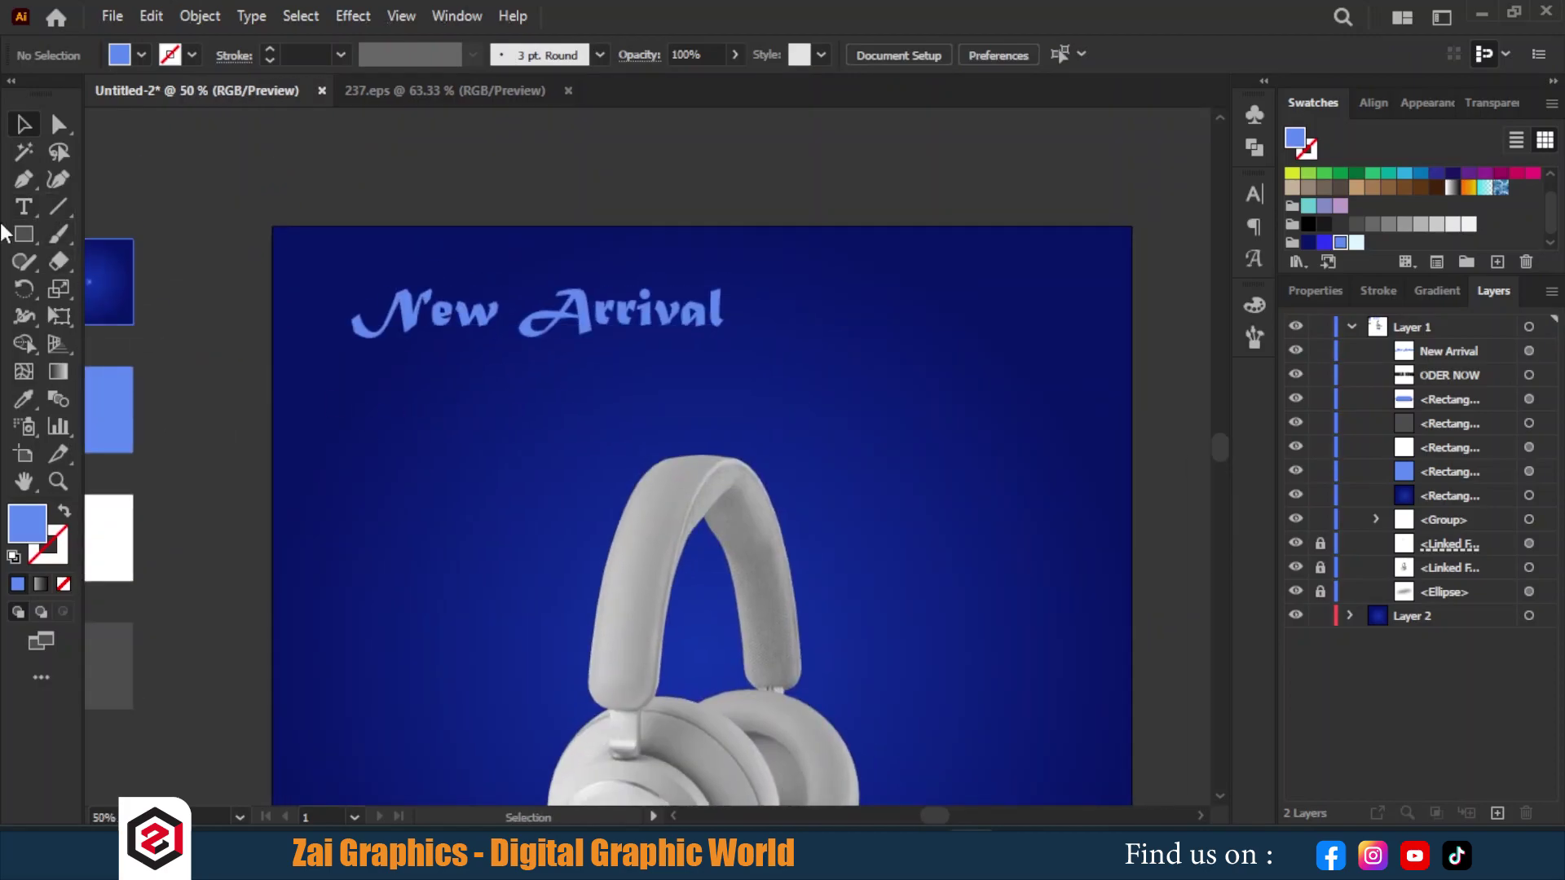
pyautogui.click(24, 207)
# Step: Add 'Bluetooth Headset' below New Arrival in Impact and enlarge it
pyautogui.click(336, 368)
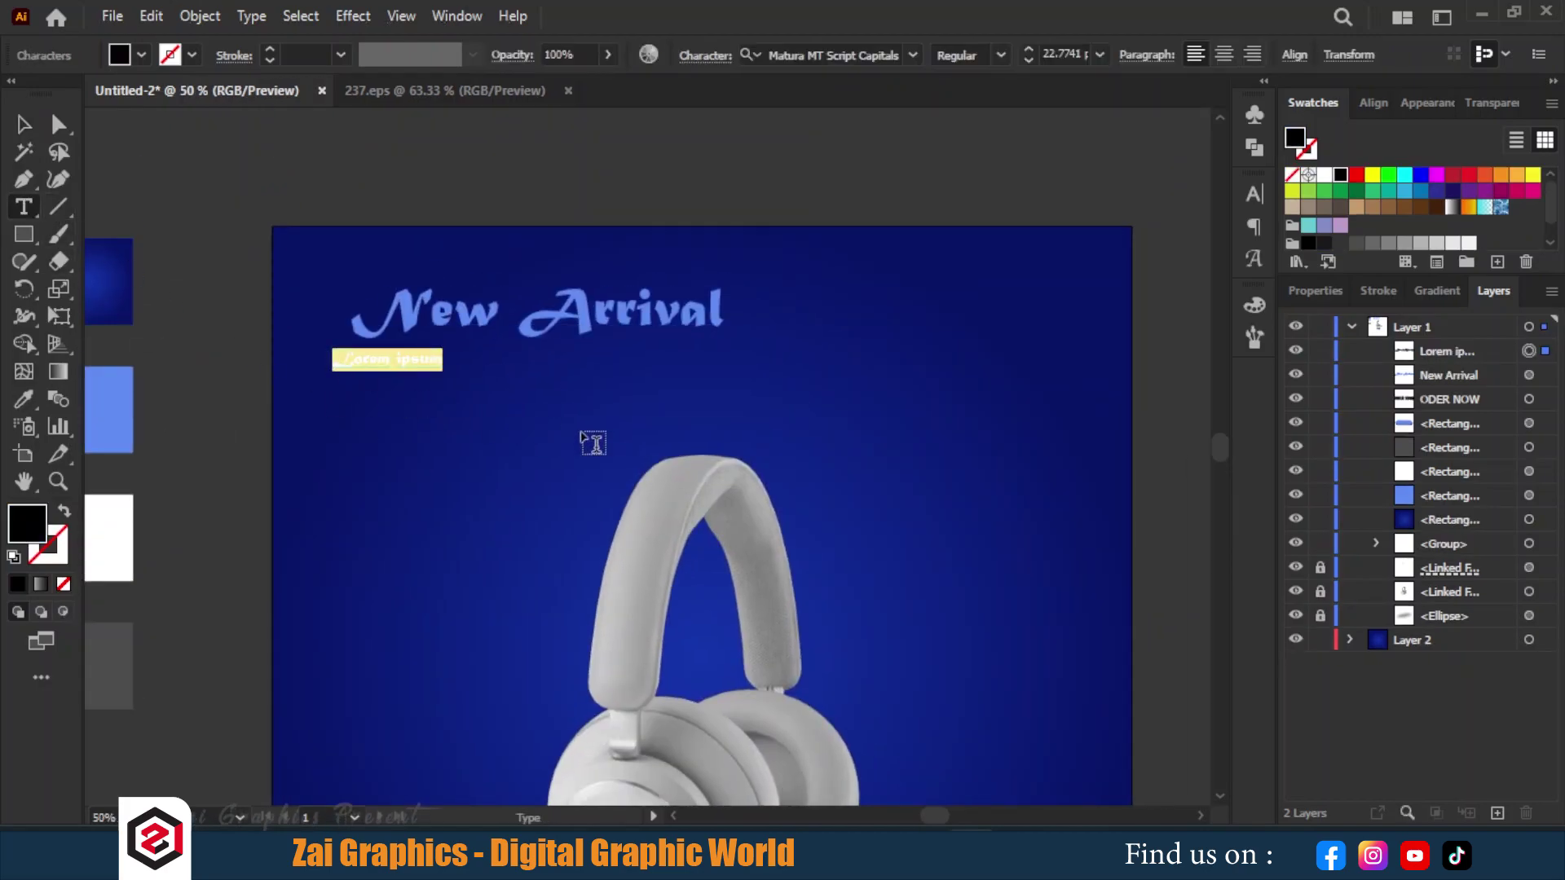
pyautogui.write('Blu')
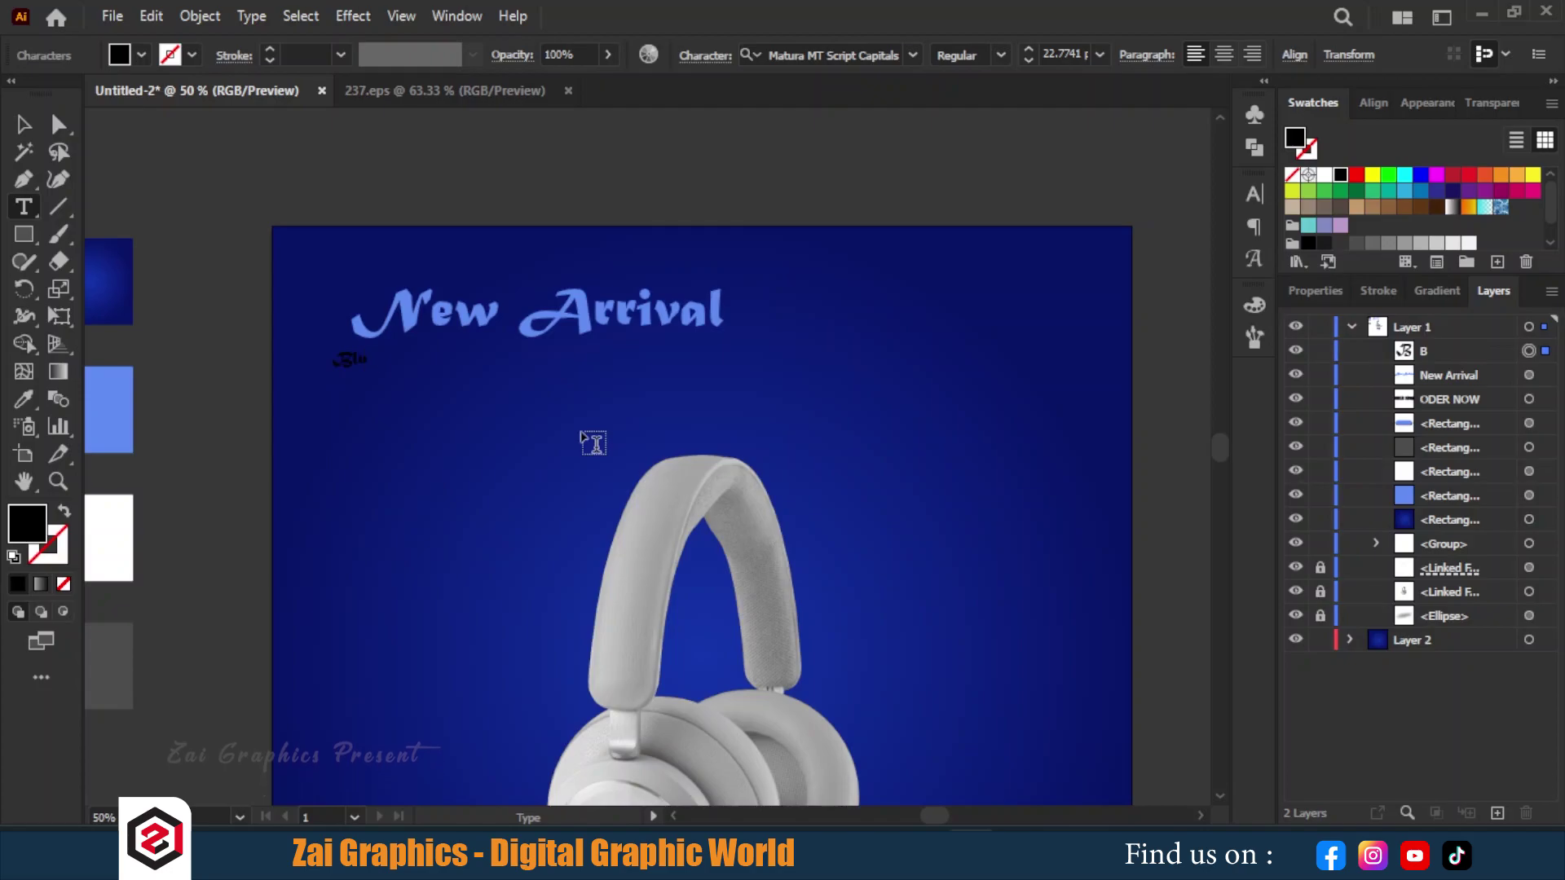
pyautogui.write('etooth Hea')
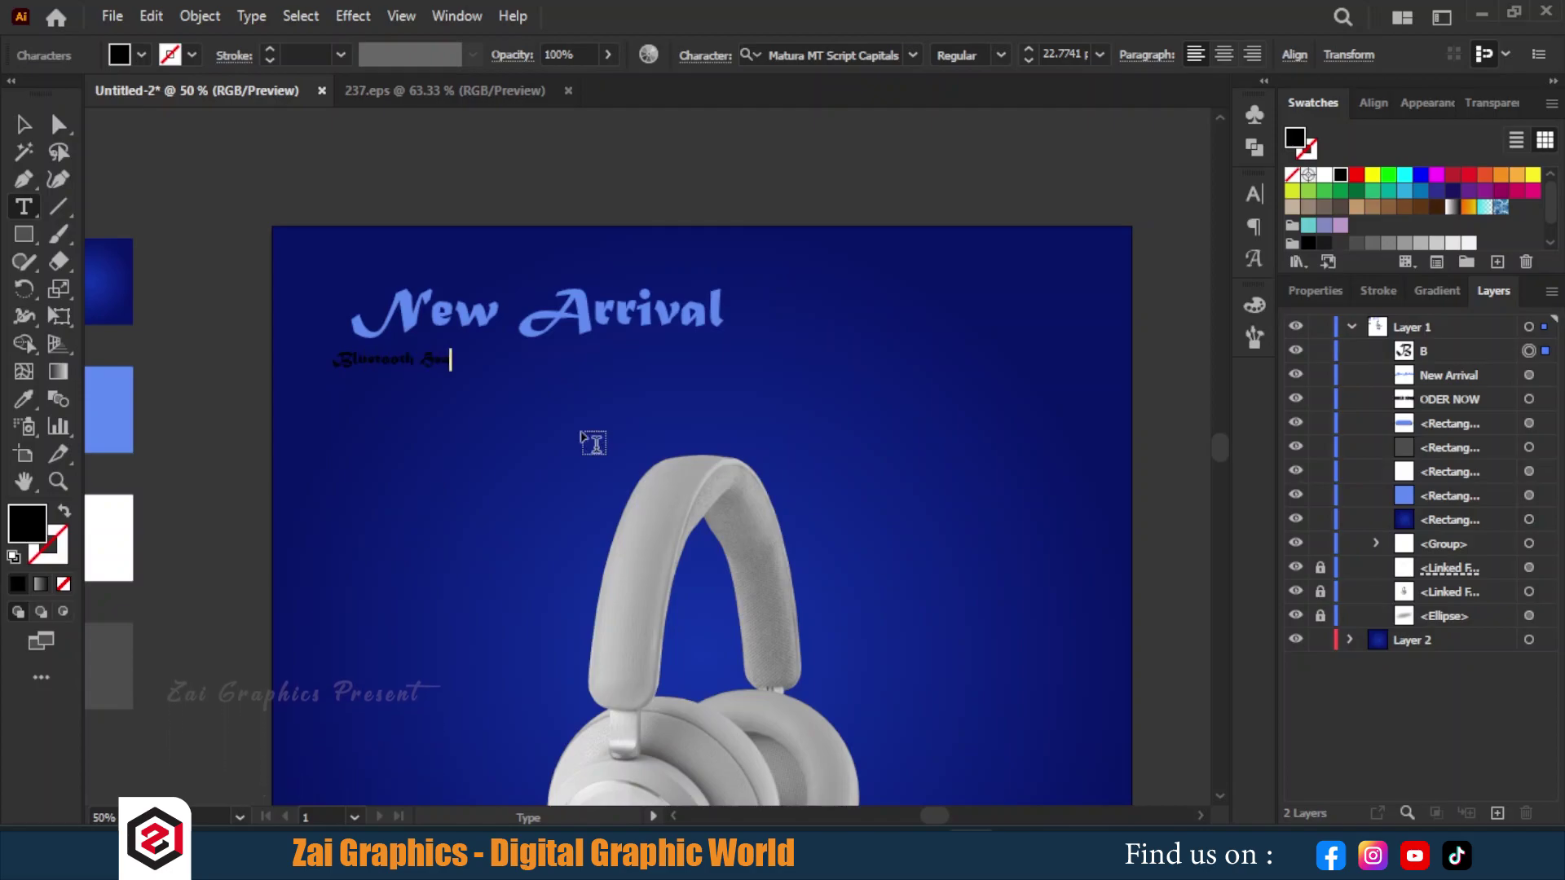
pyautogui.write('dset')
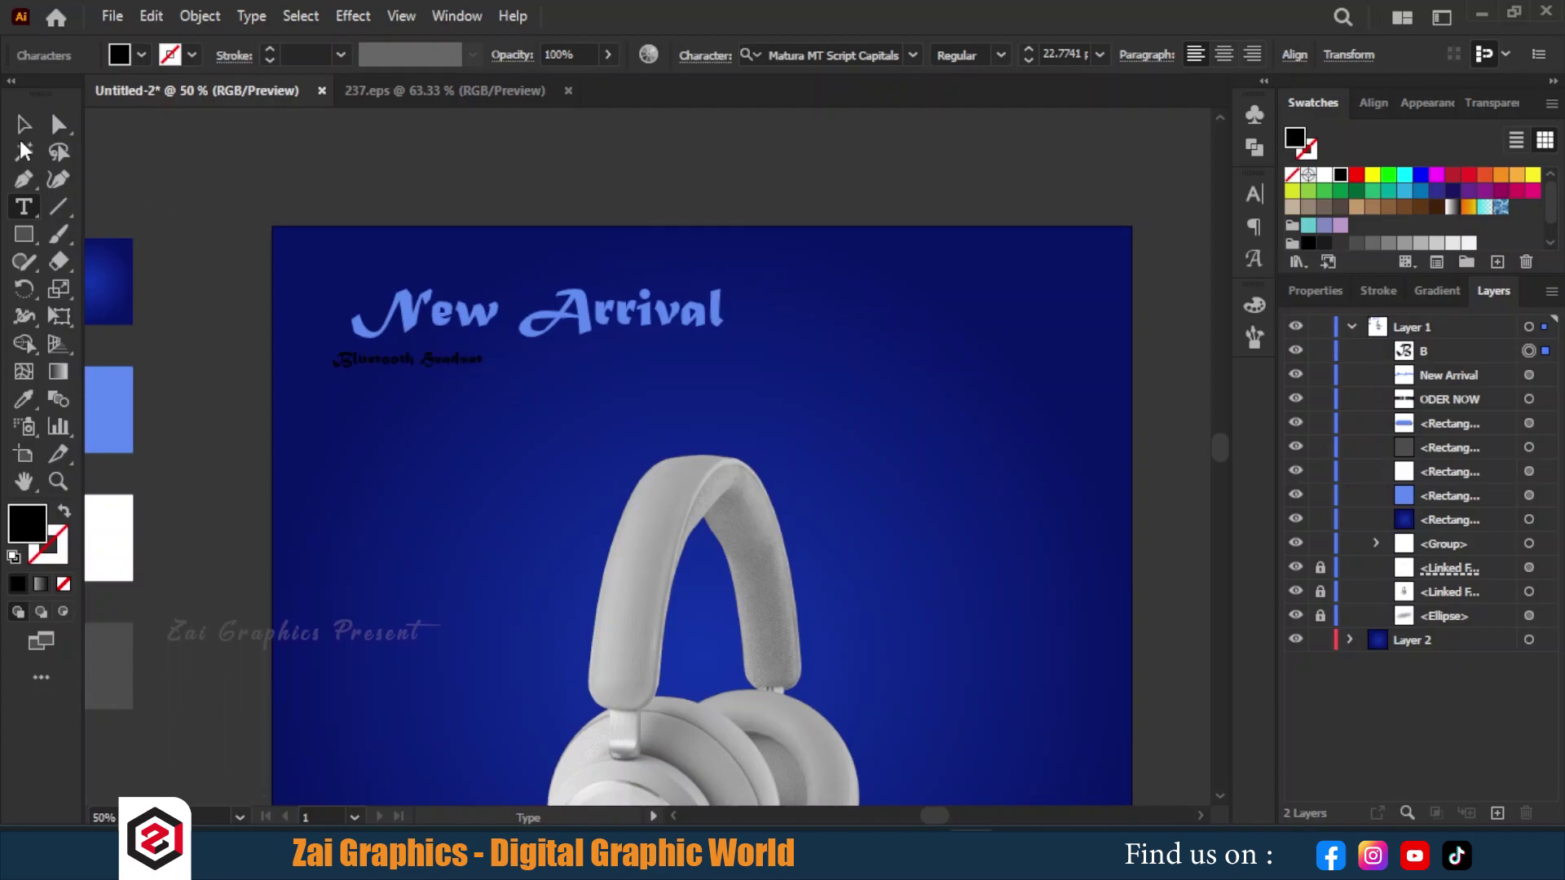
pyautogui.click(24, 123)
pyautogui.click(913, 54)
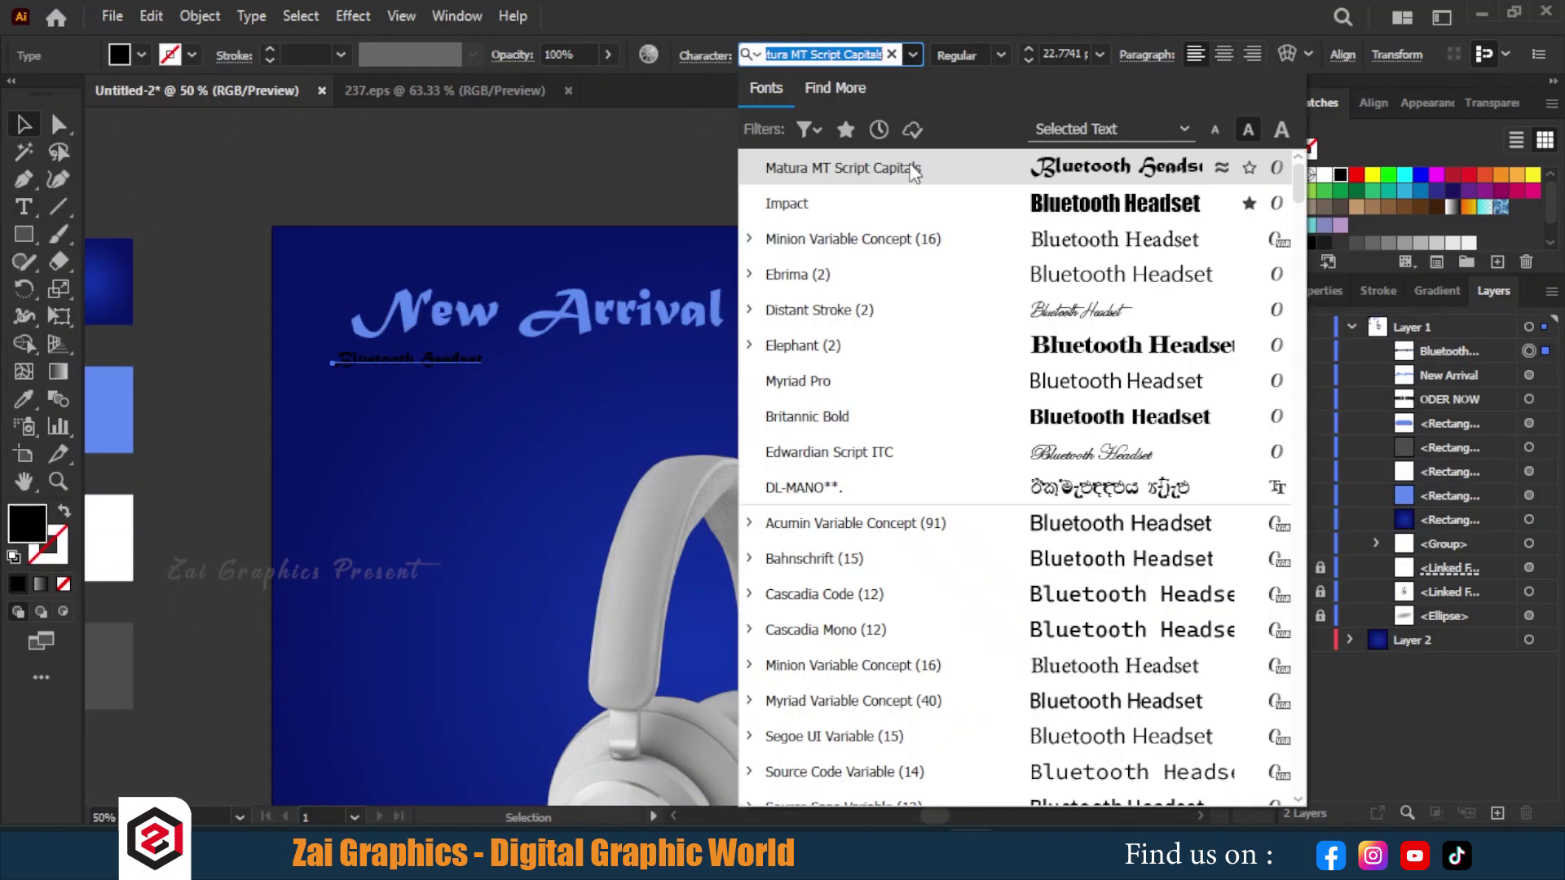
pyautogui.click(913, 203)
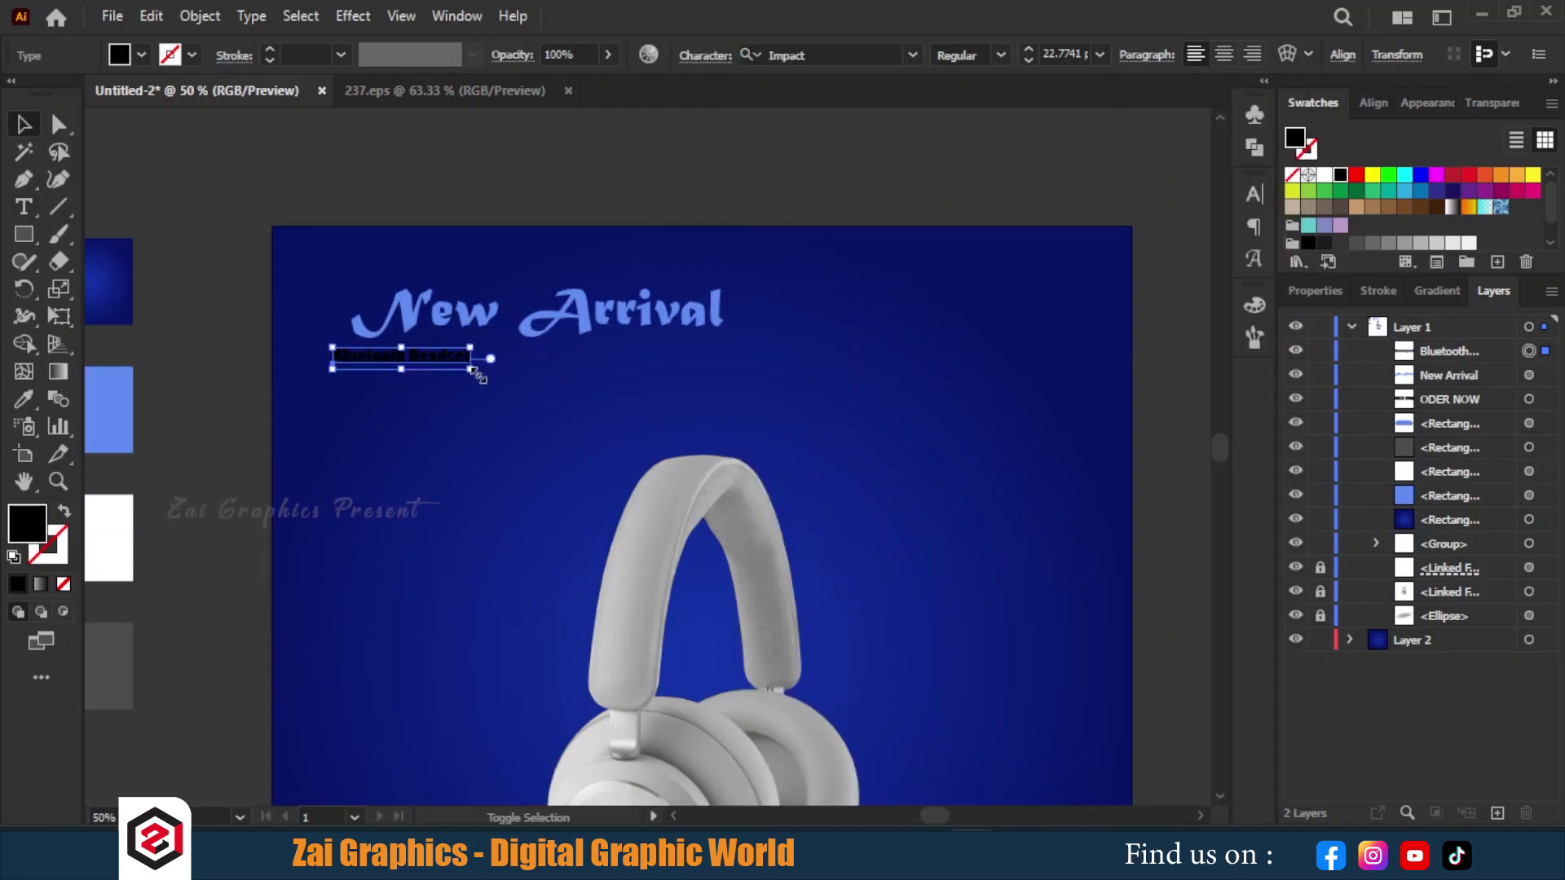
pyautogui.moveTo(472, 365); pyautogui.dragTo(995, 481)
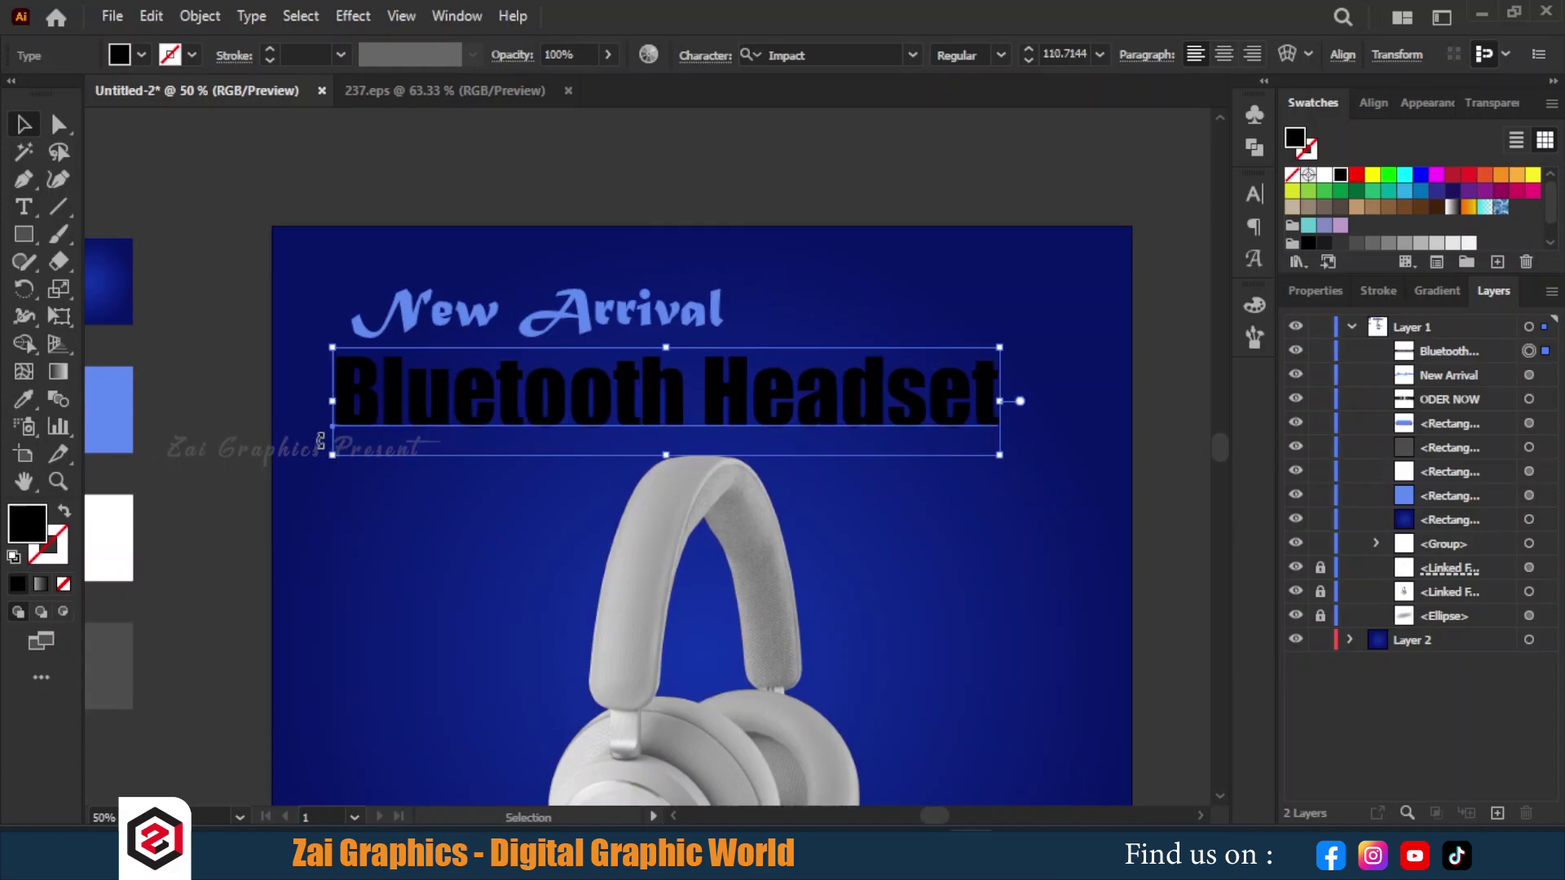
# Step: Eyedrop white onto the Bluetooth Headset title and shift New Arrival above it
pyautogui.moveTo(417, 158); pyautogui.dragTo(580, 158)
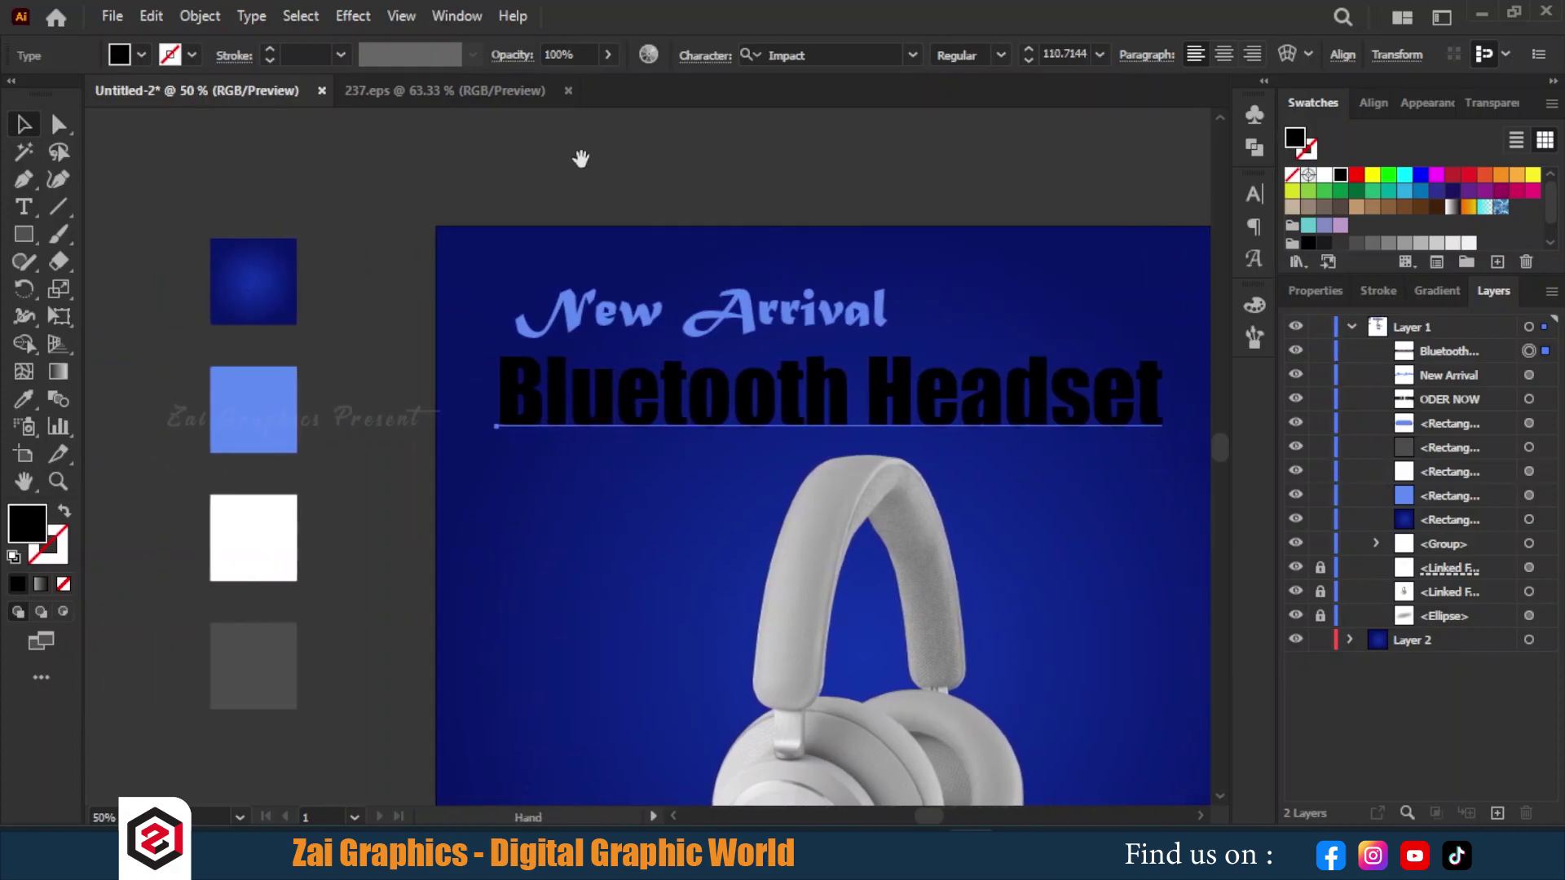
pyautogui.click(24, 399)
pyautogui.click(249, 542)
pyautogui.press('v')
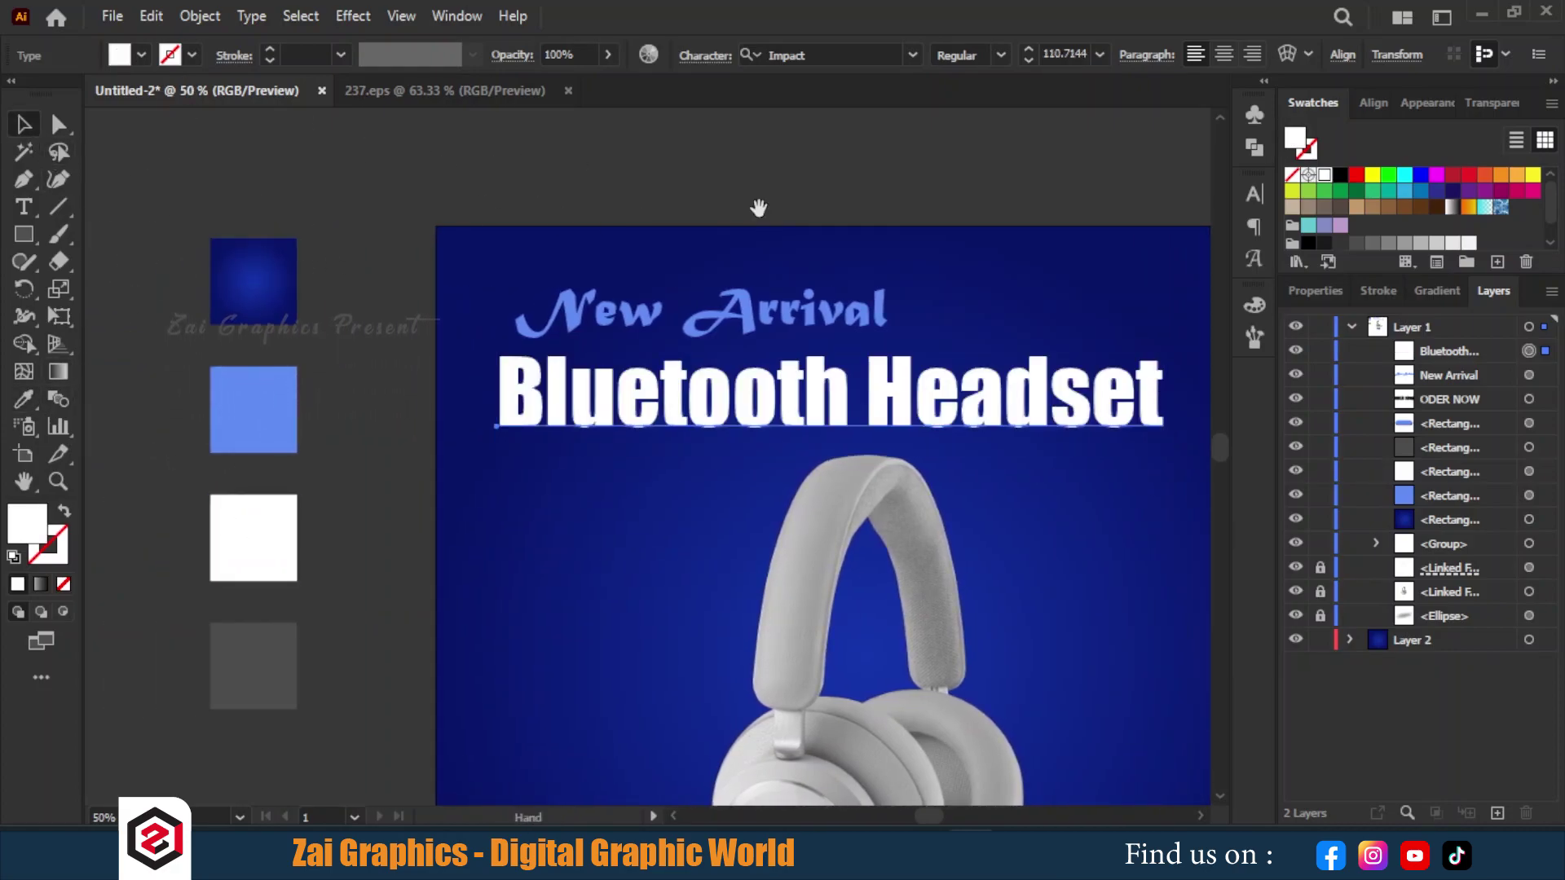
pyautogui.moveTo(758, 210); pyautogui.dragTo(639, 227)
pyautogui.moveTo(617, 356); pyautogui.dragTo(707, 361)
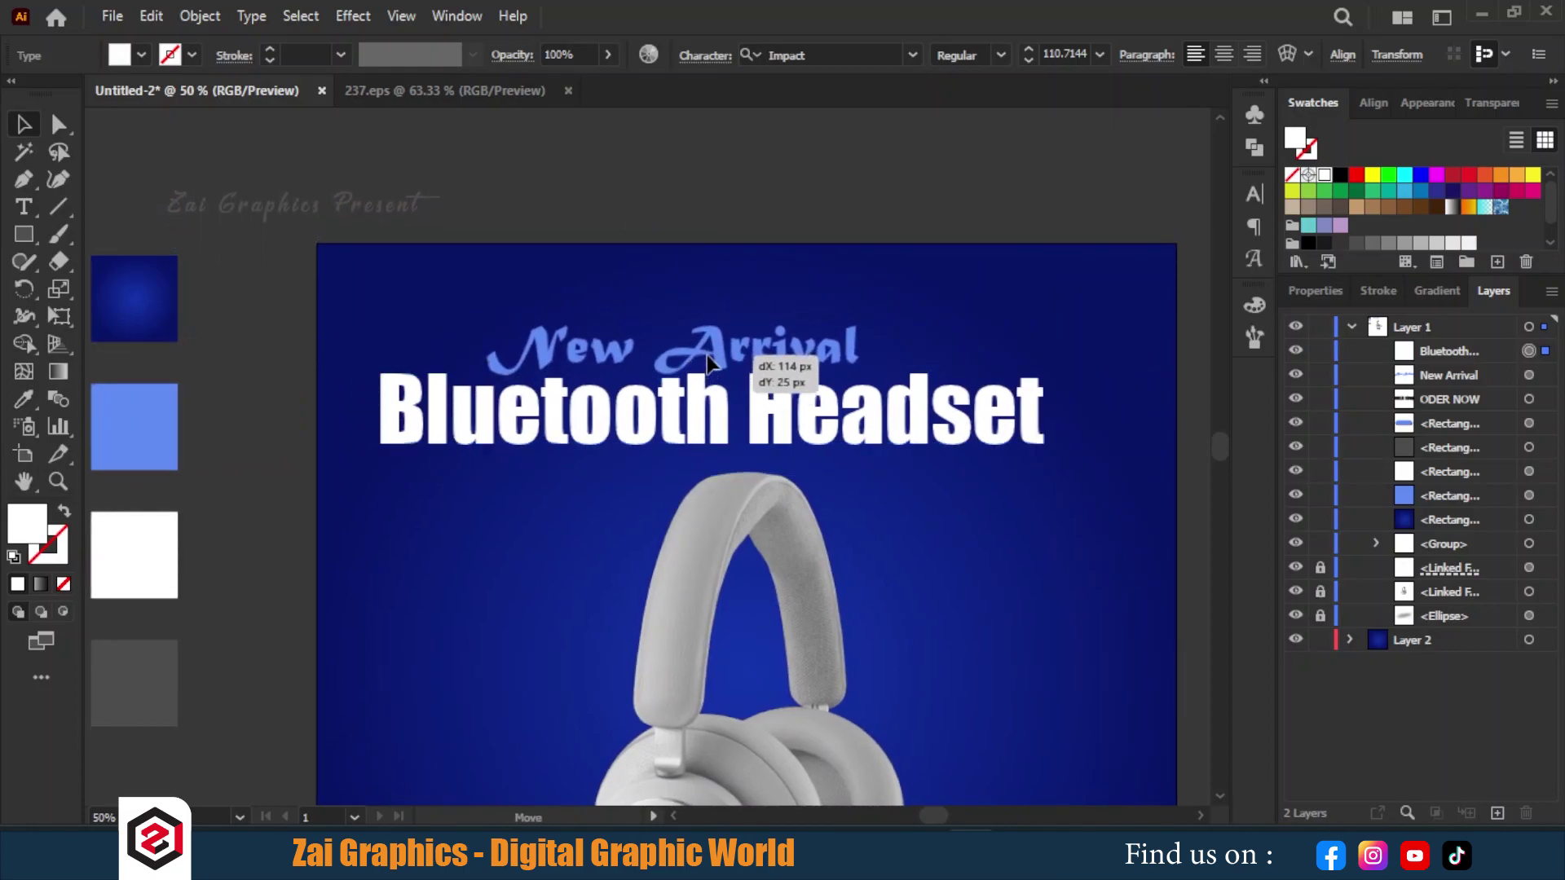
# Step: Enlarge New Arrival and centre it above the Bluetooth Headset title
pyautogui.keyDown('alt'); pyautogui.scroll(1, 908, 304); pyautogui.keyUp('alt')
pyautogui.scroll(-1, 926, 252)
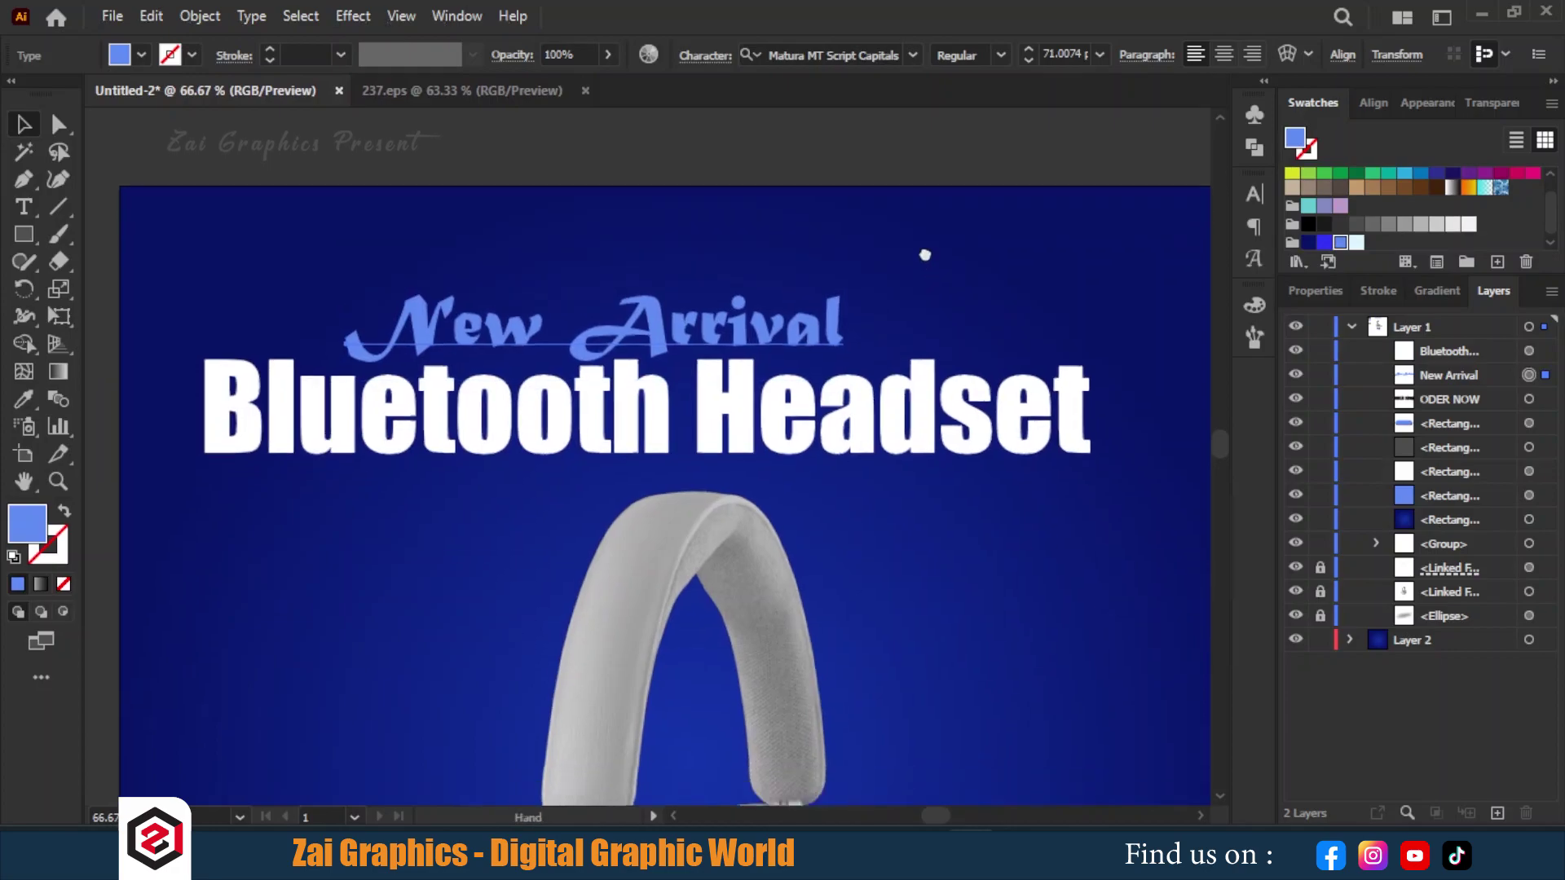
pyautogui.scroll(-1, 927, 252)
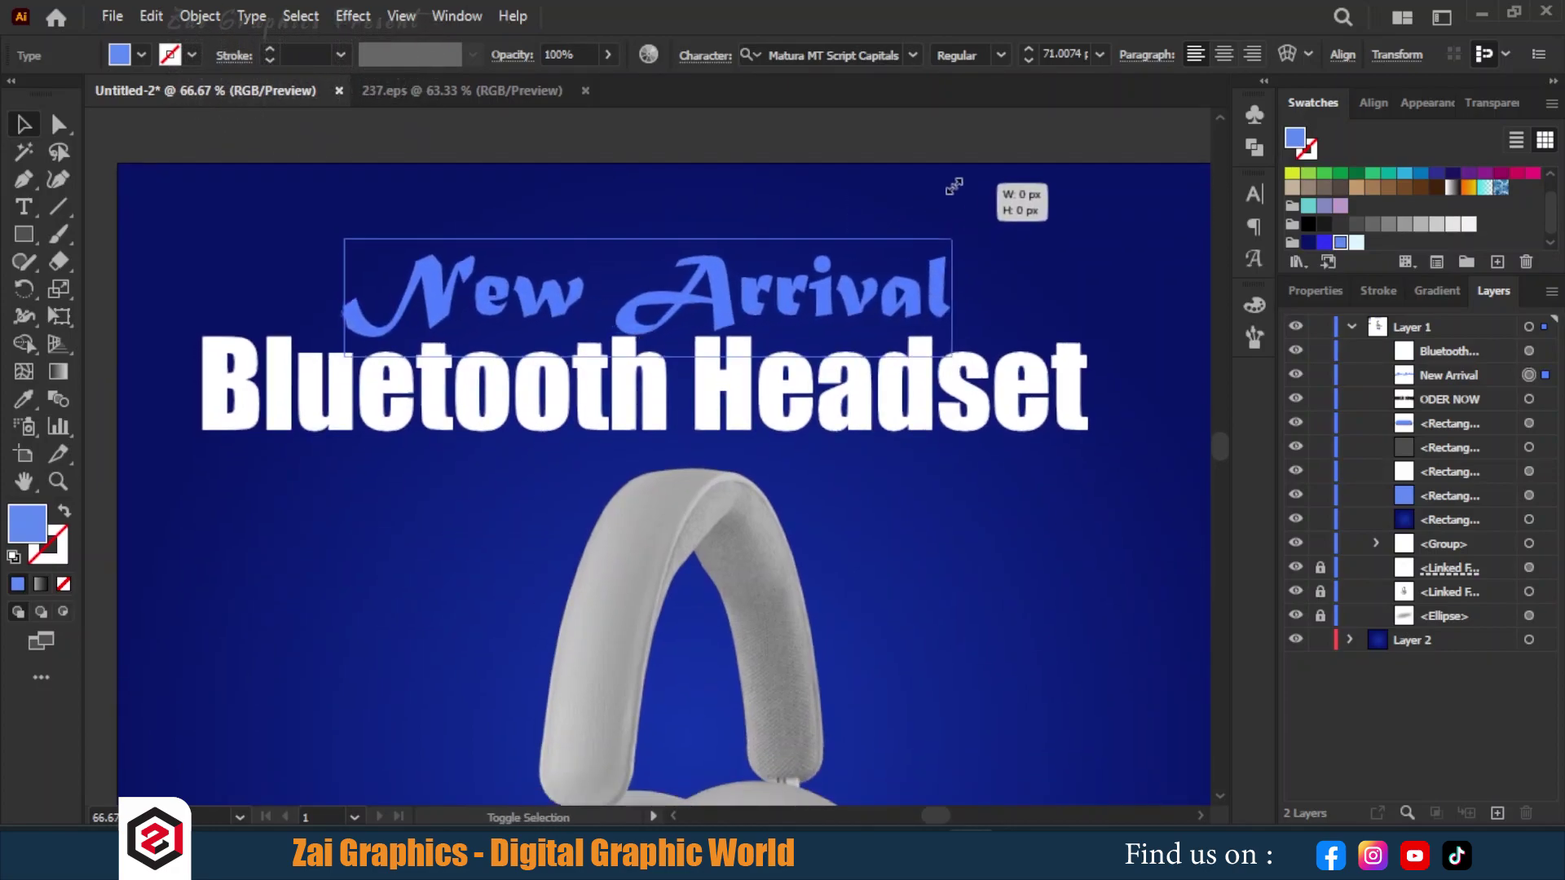
pyautogui.moveTo(837, 273); pyautogui.dragTo(970, 192)
pyautogui.moveTo(811, 285)
pyautogui.mouseDown()
pyautogui.moveTo(846, 302)
pyautogui.moveTo(840, 286)
pyautogui.mouseUp()
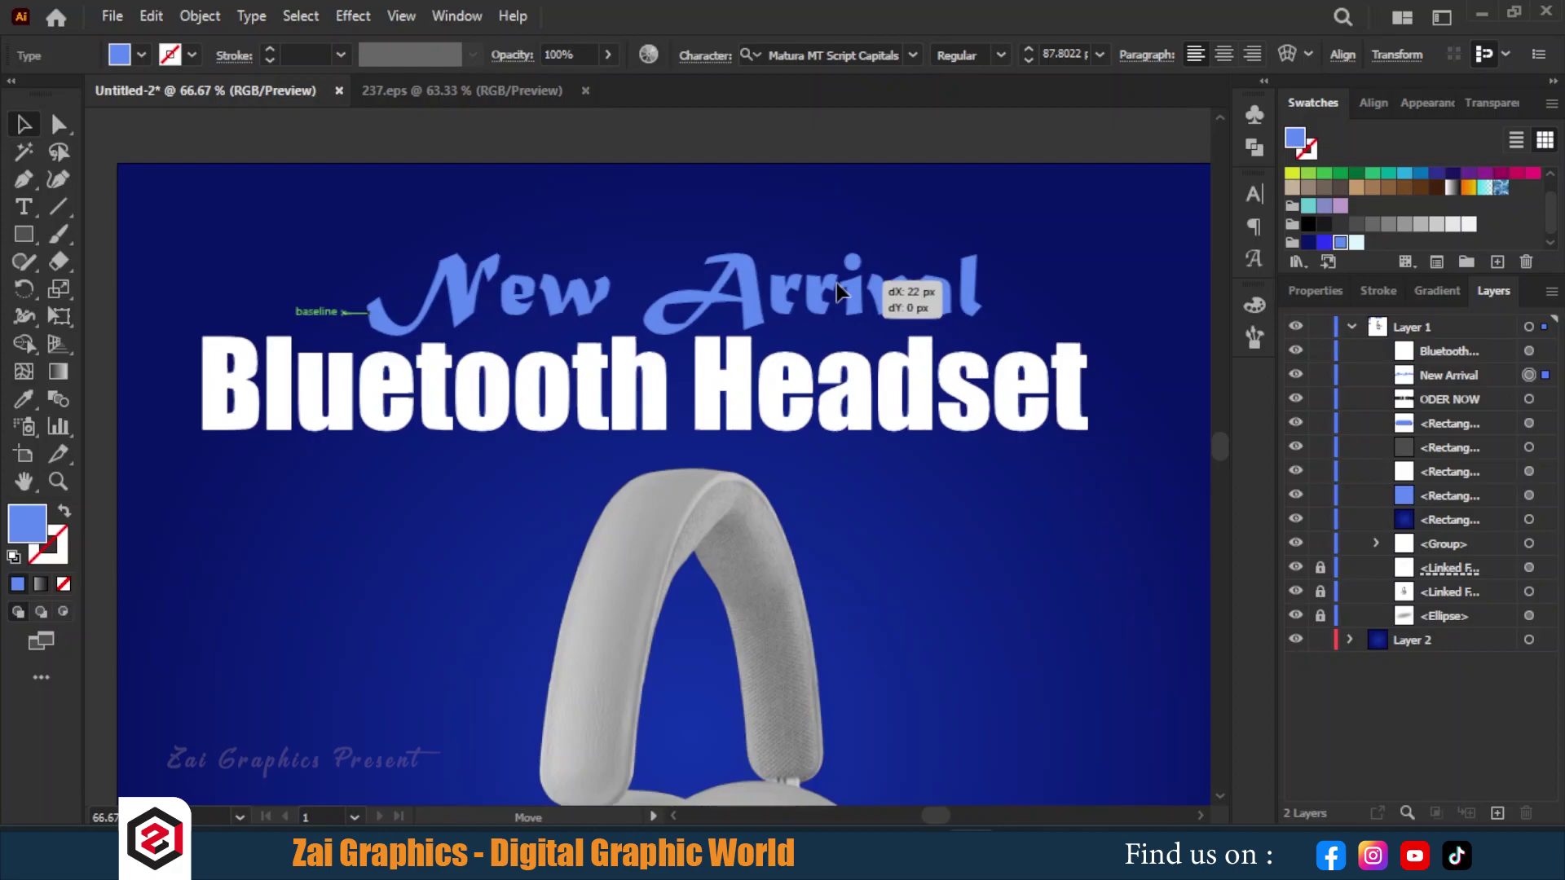
pyautogui.moveTo(836, 282); pyautogui.dragTo(834, 282)
pyautogui.click(985, 194)
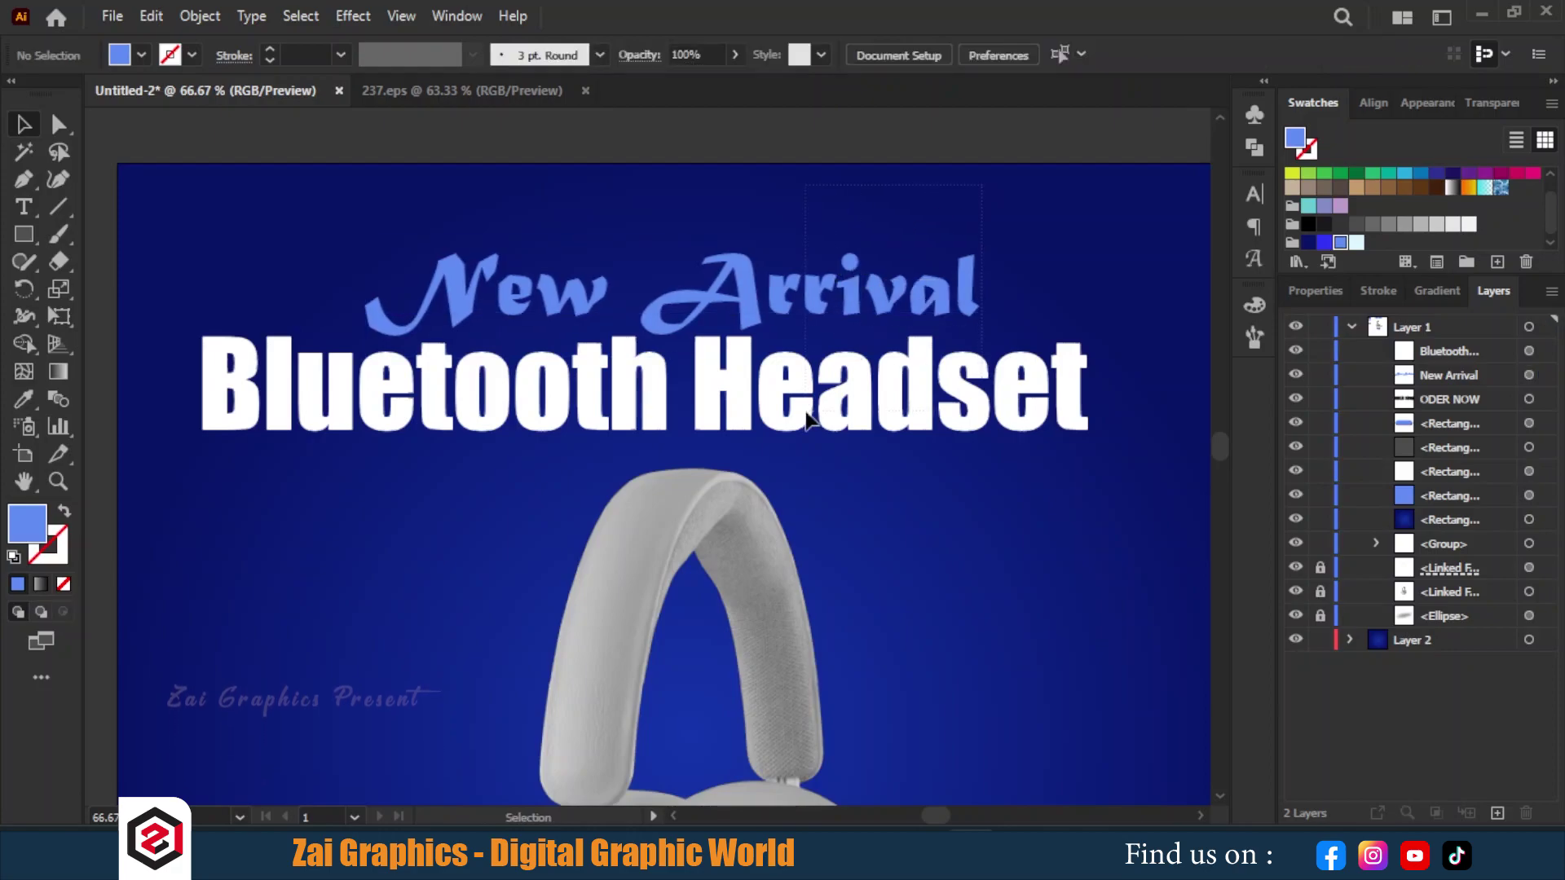
# Step: Group both headline lines, shrink the group slightly and move it toward the ad's top
pyautogui.moveTo(985, 194); pyautogui.dragTo(492, 210)
pyautogui.click(200, 16)
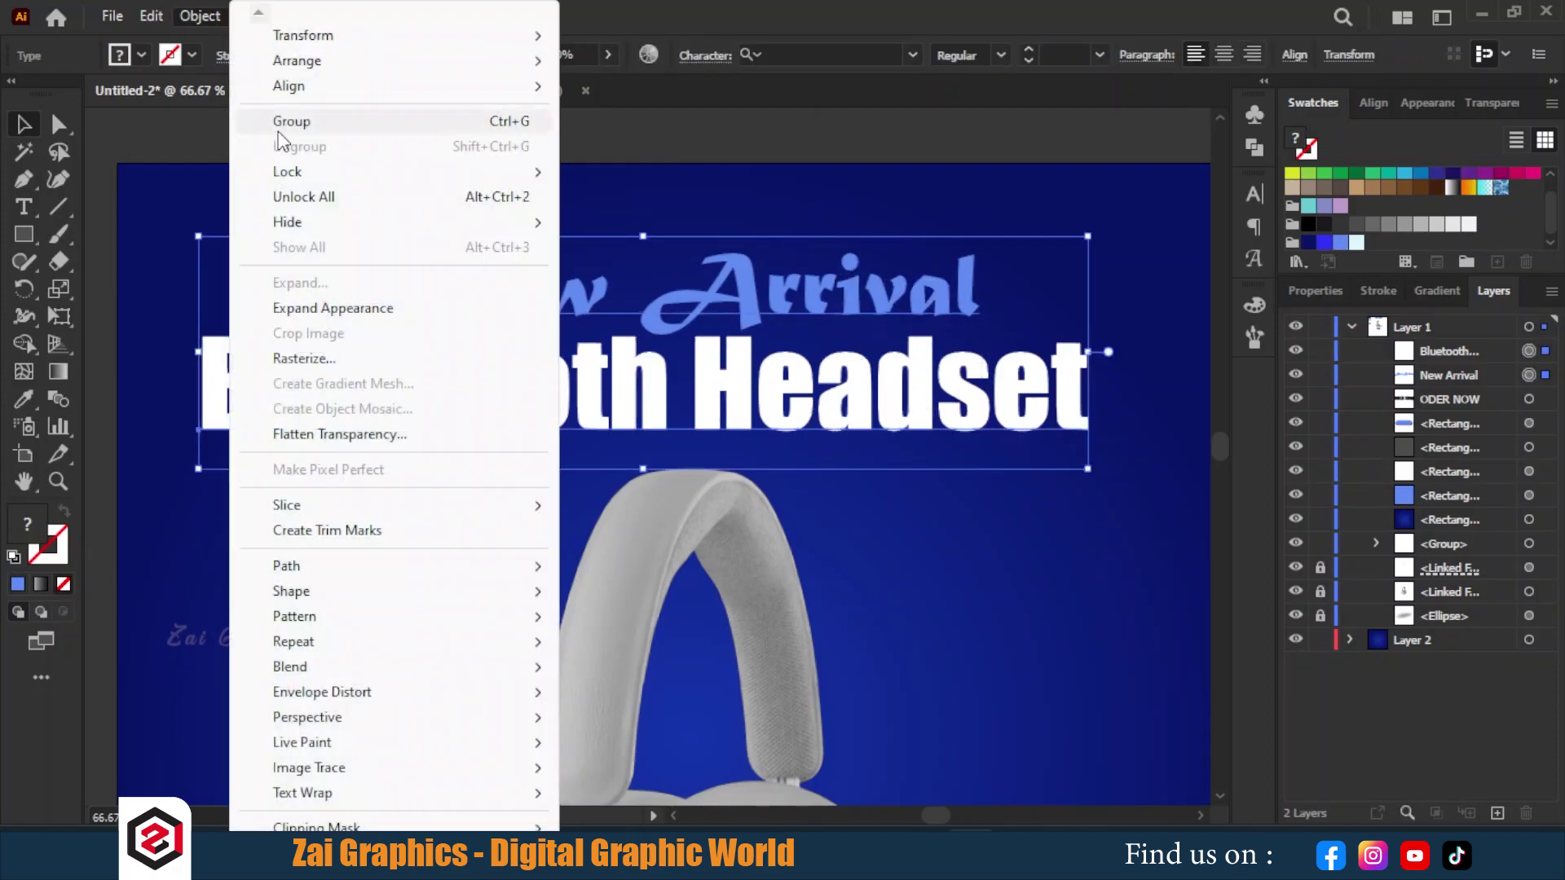
pyautogui.click(290, 115)
pyautogui.scroll(-2, 301, 252)
pyautogui.moveTo(315, 335); pyautogui.dragTo(346, 324)
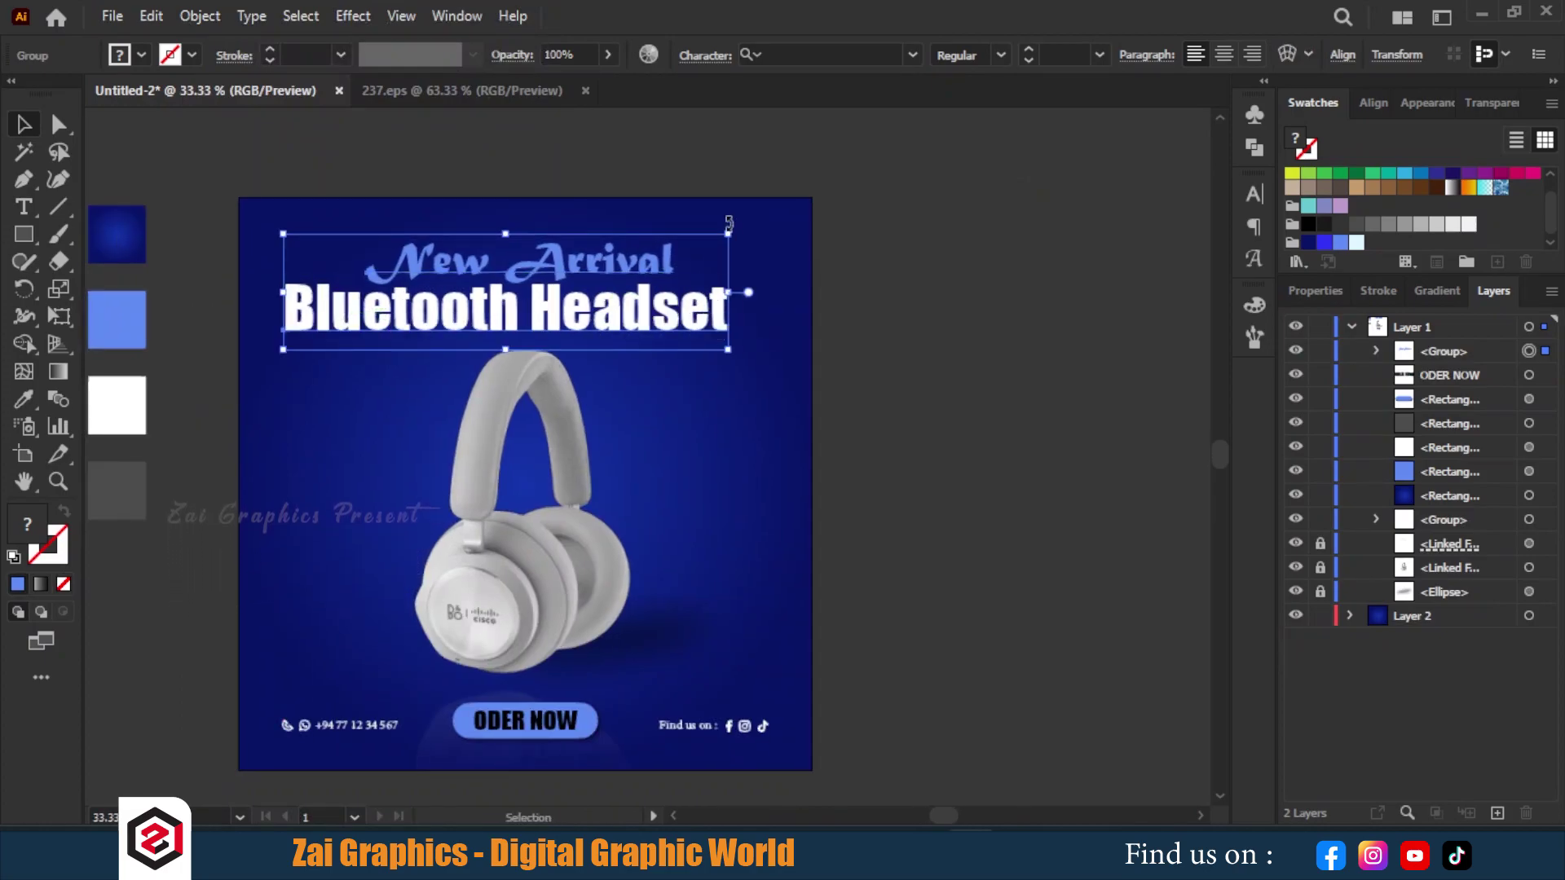
pyautogui.moveTo(732, 234); pyautogui.dragTo(648, 245)
pyautogui.moveTo(603, 326); pyautogui.dragTo(593, 290)
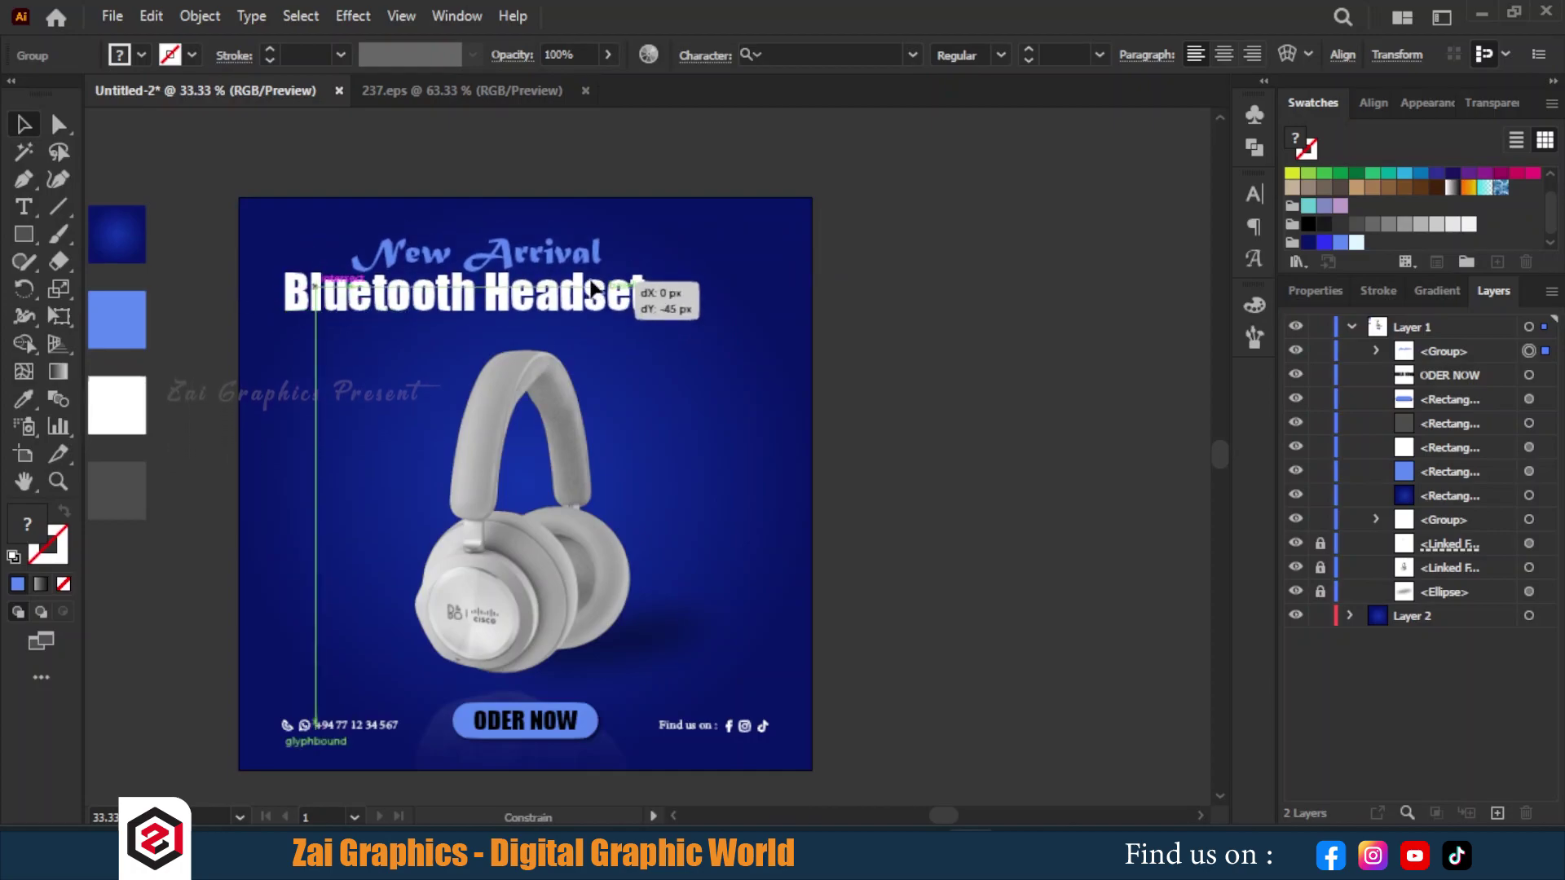
pyautogui.hotkey('ctrl', 'shift', 'a')
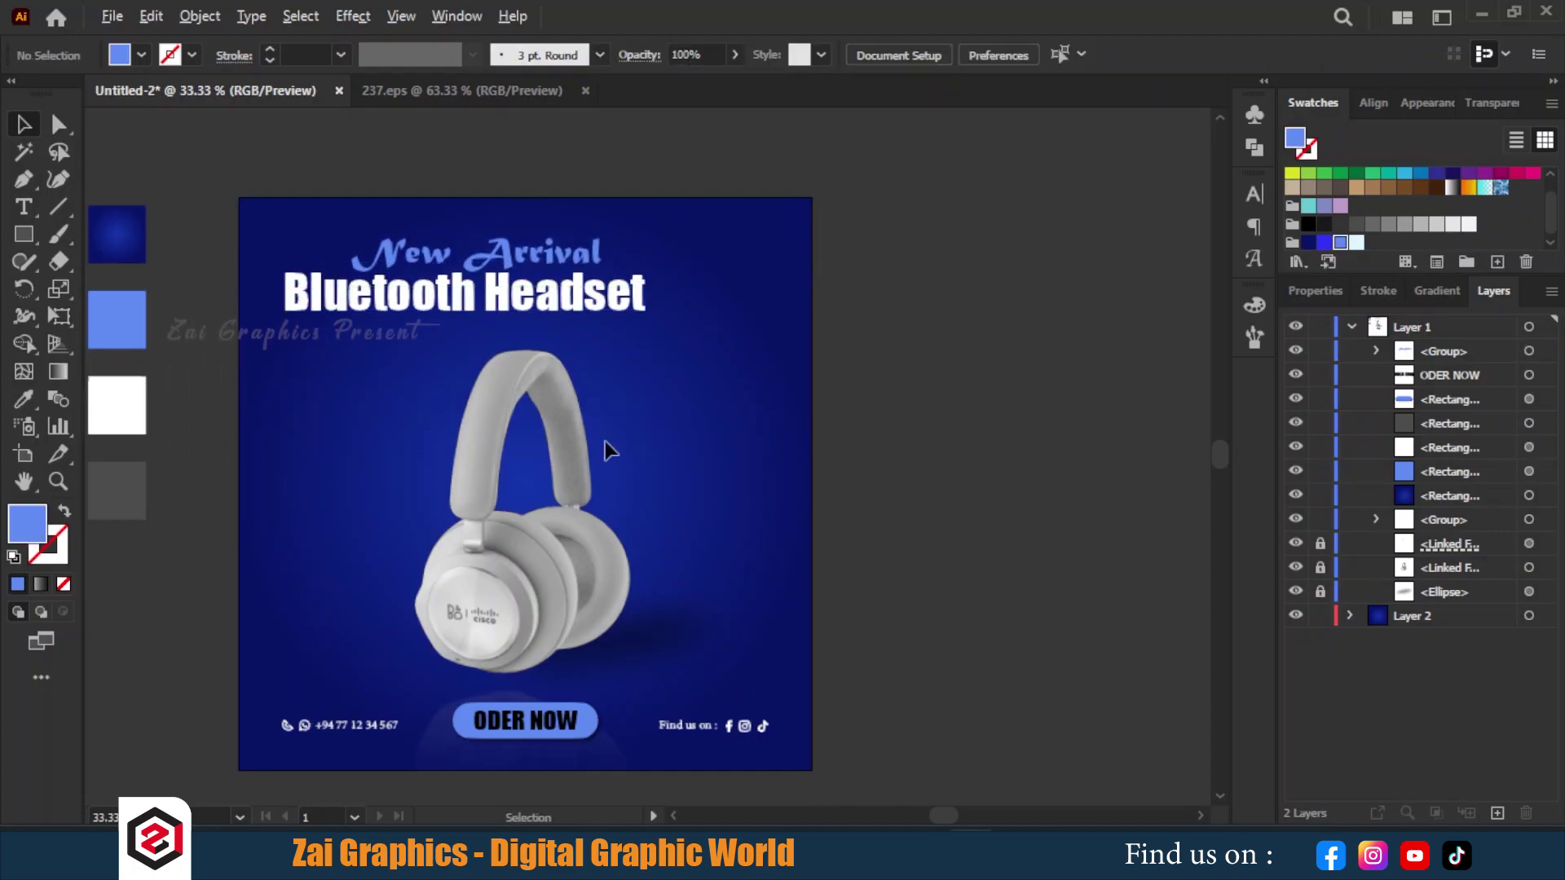
pyautogui.scroll(1, 605, 441)
# Step: Type 'CISCO', scale it to span the headphones, and centre it horizontally on the artboard
pyautogui.scroll(-3, 605, 442)
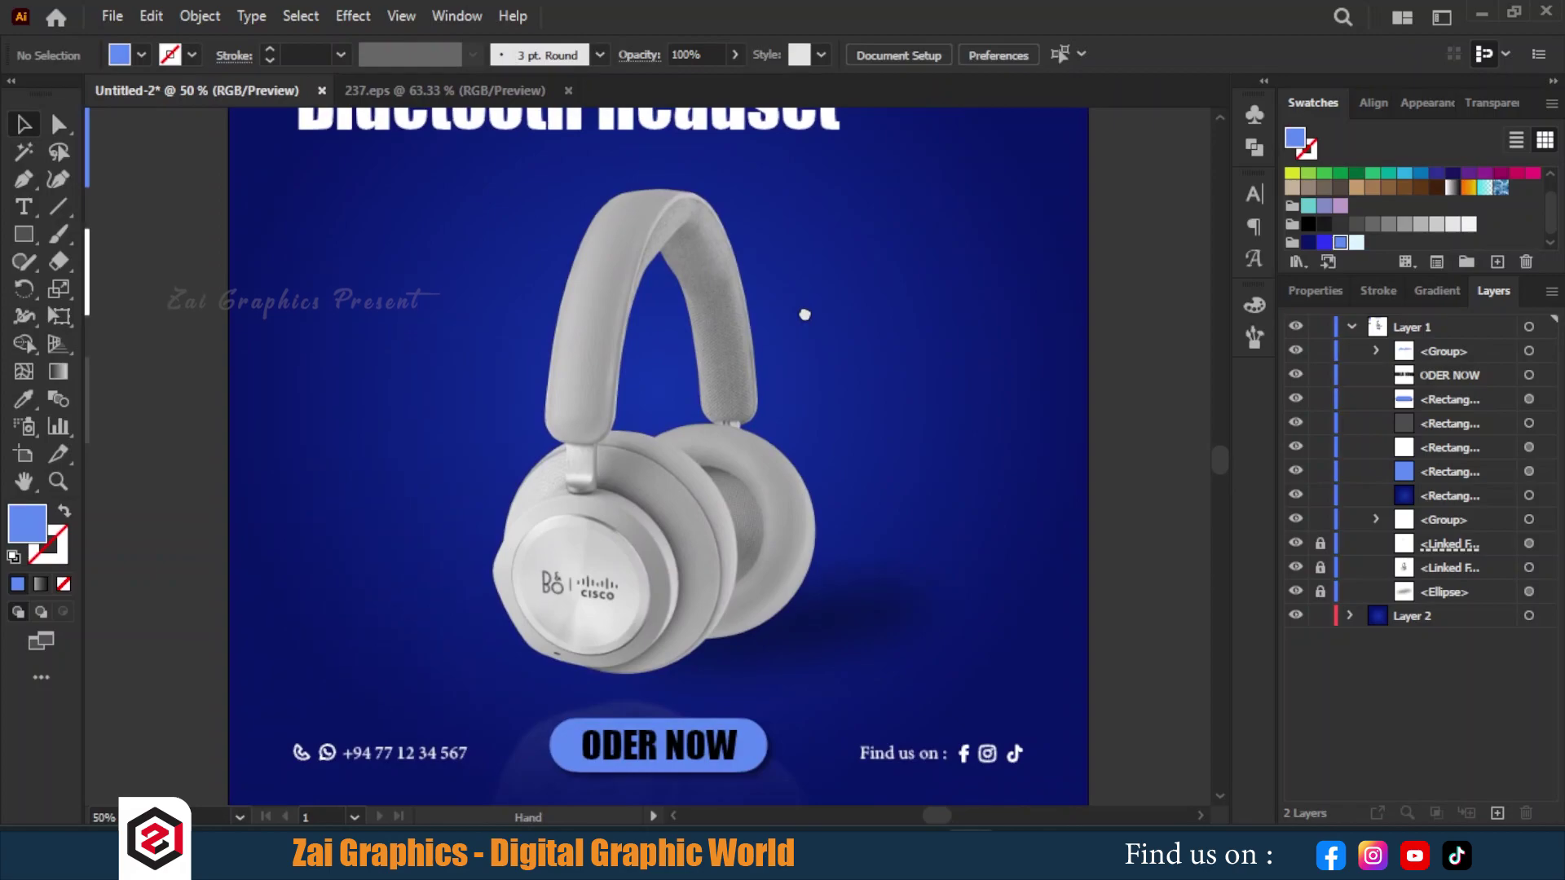
pyautogui.click(24, 204)
pyautogui.click(370, 326)
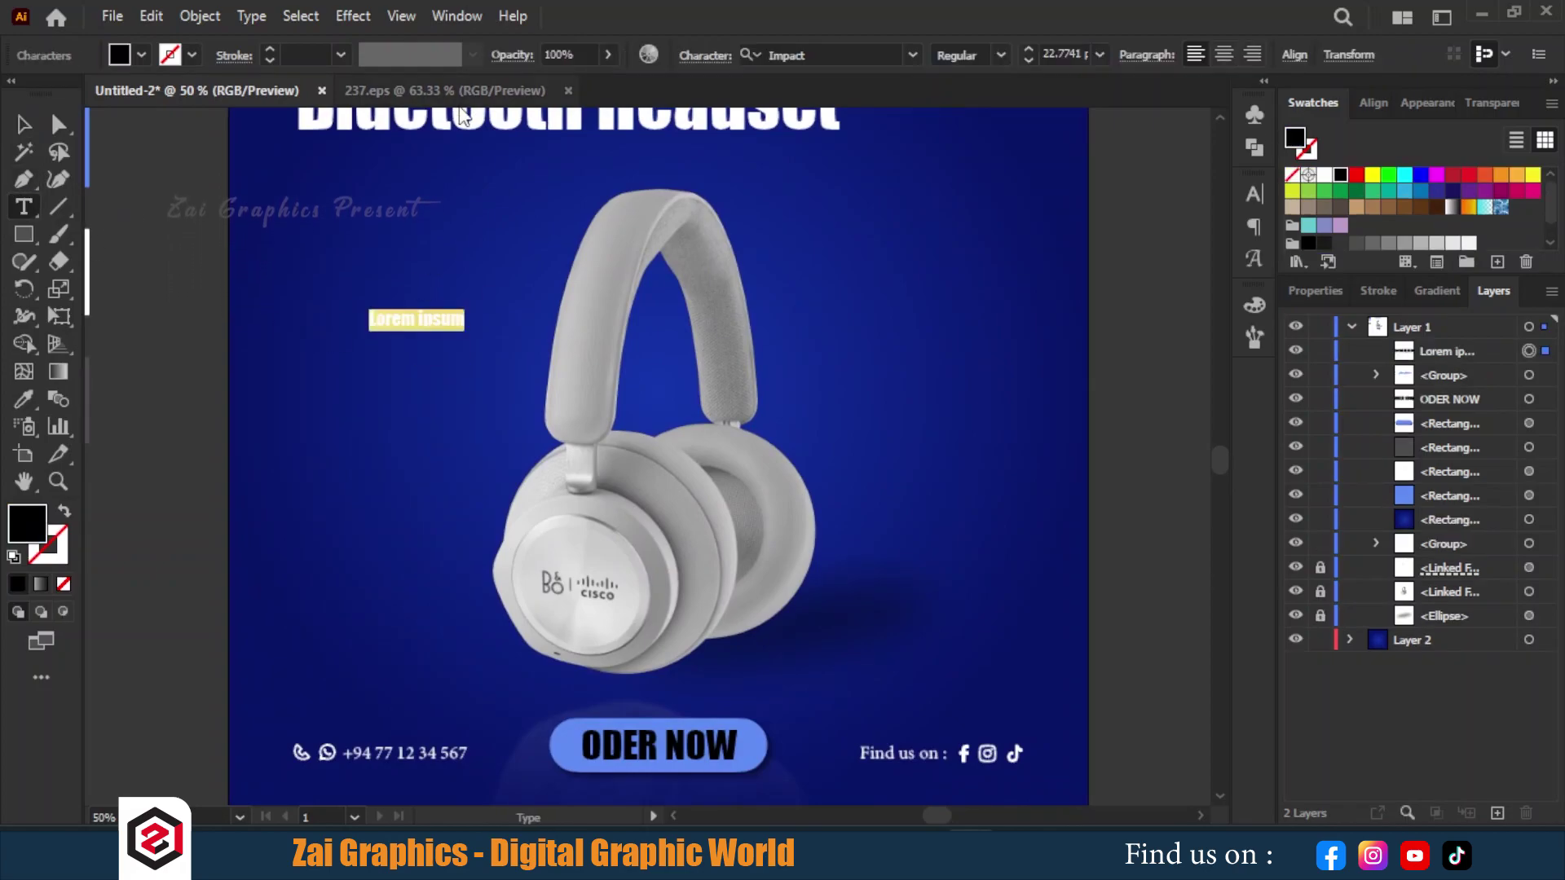
pyautogui.write('CISCO')
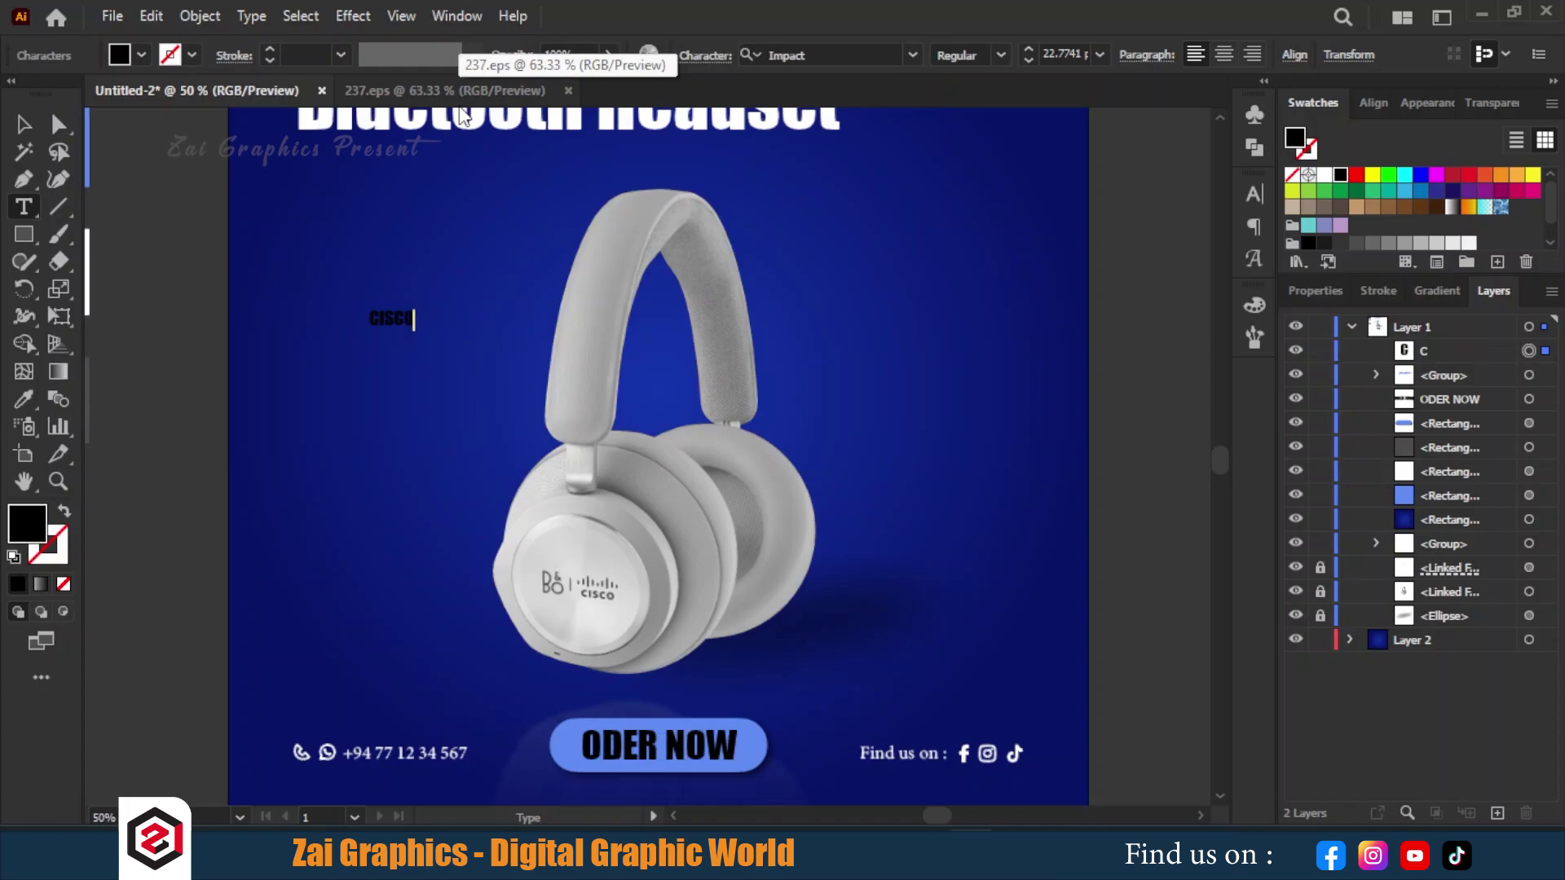
pyautogui.click(23, 125)
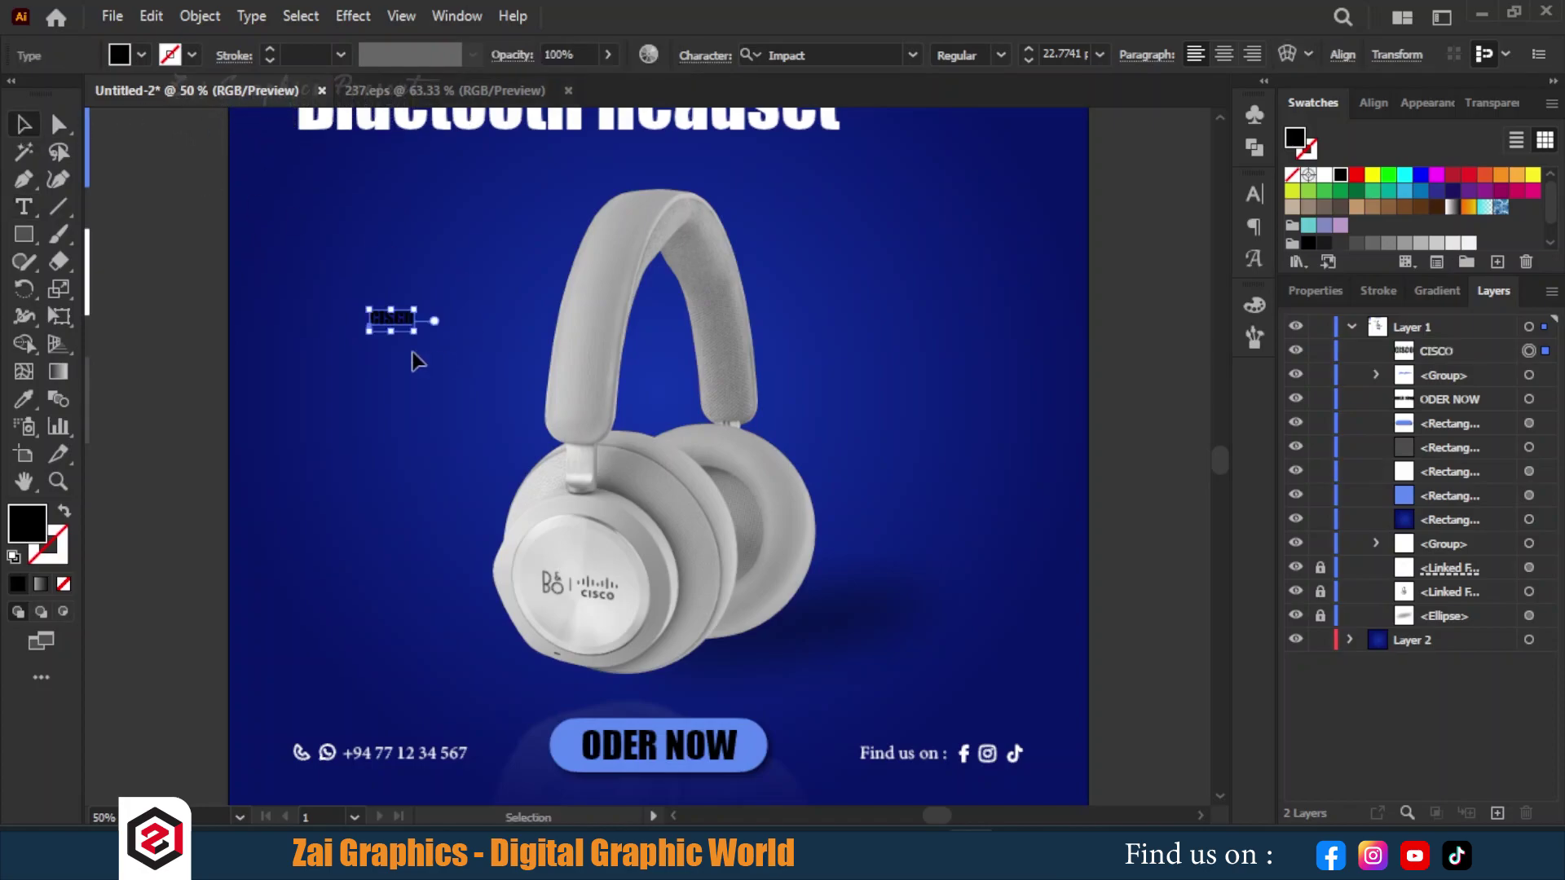
pyautogui.moveTo(412, 333); pyautogui.dragTo(1058, 652)
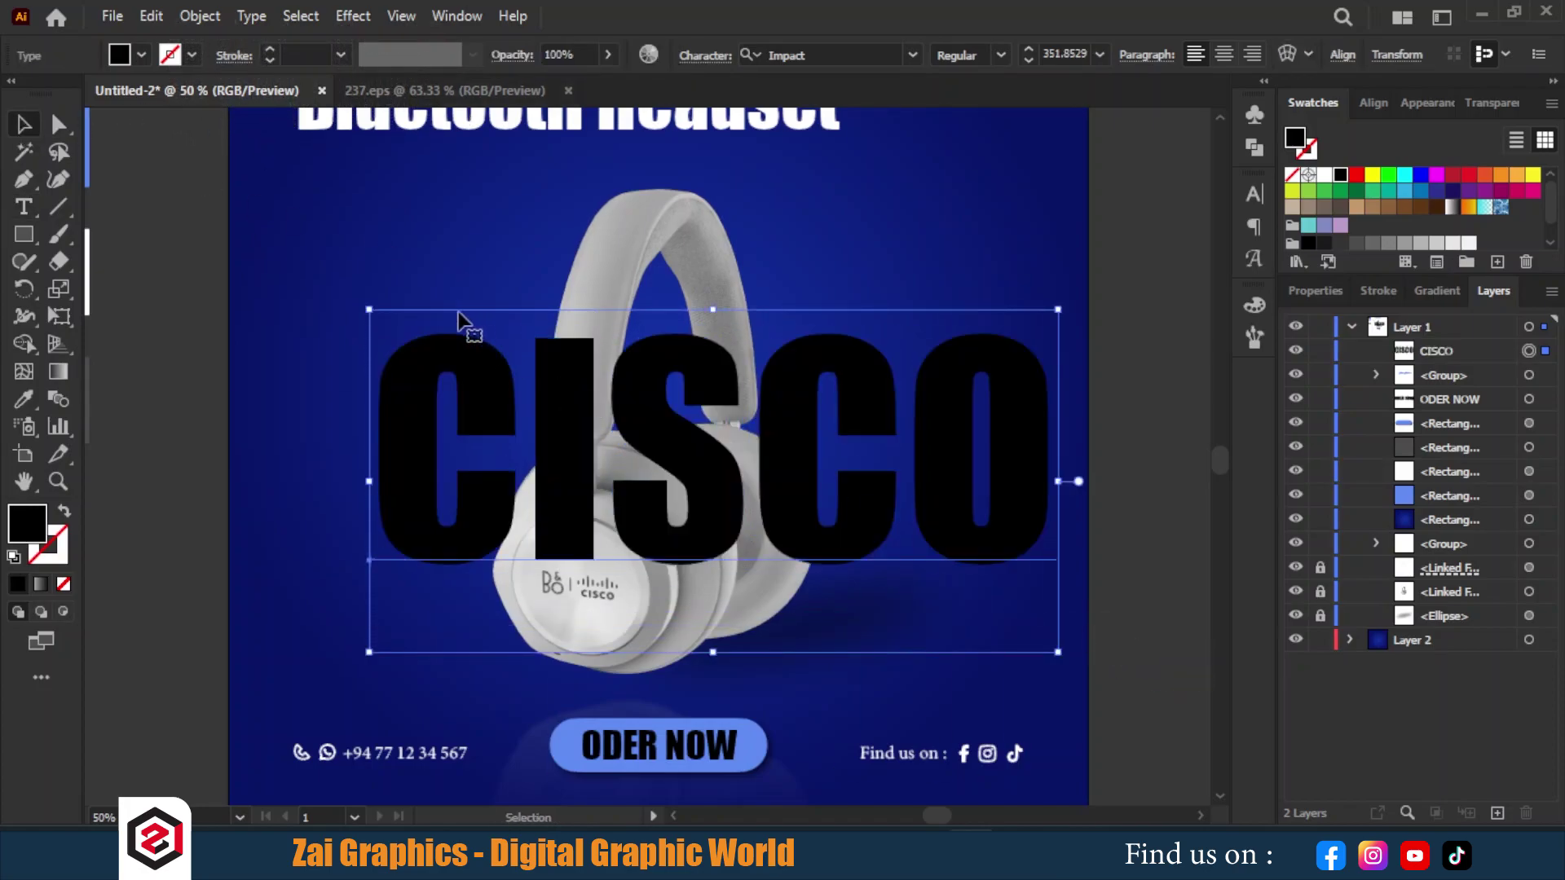
pyautogui.click(1373, 103)
pyautogui.click(1339, 165)
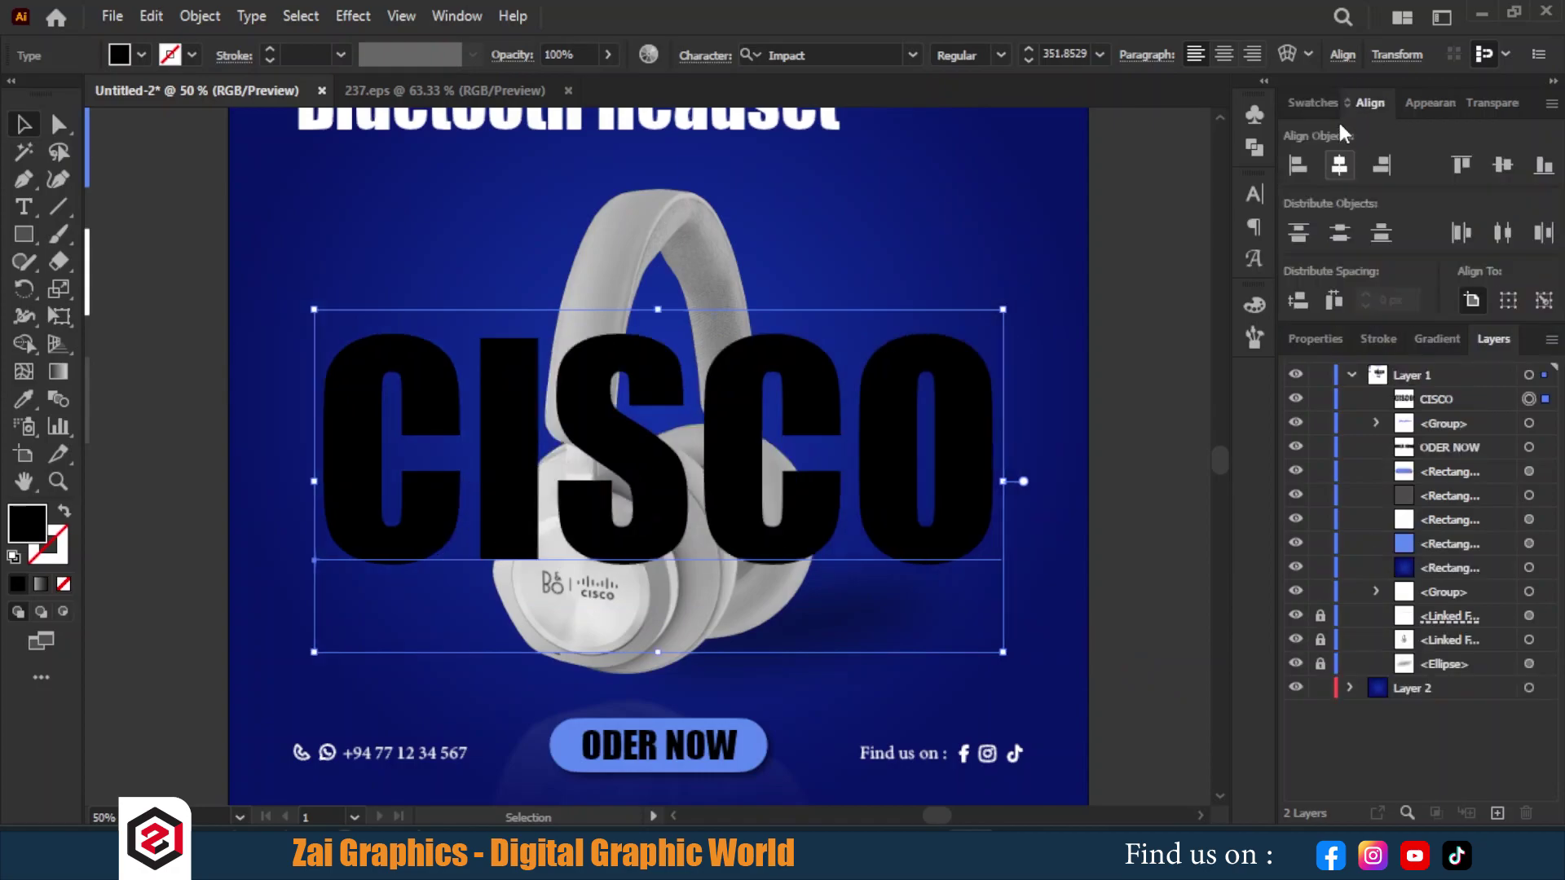
pyautogui.keyDown('alt'); pyautogui.scroll(-1, 821, 236); pyautogui.keyUp('alt')
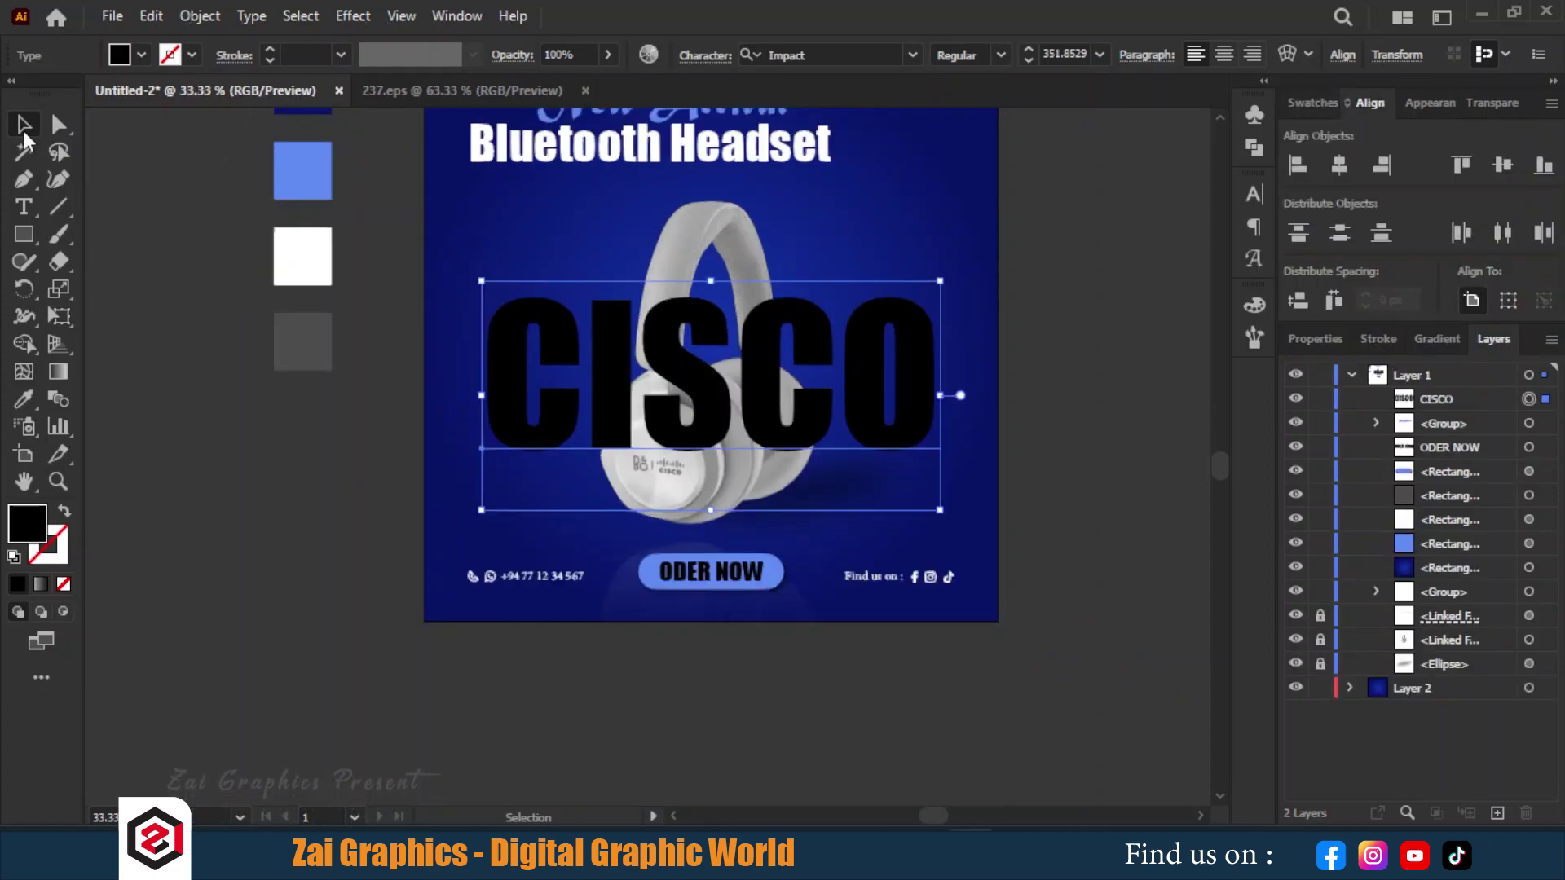
pyautogui.scroll(2, 228, 314)
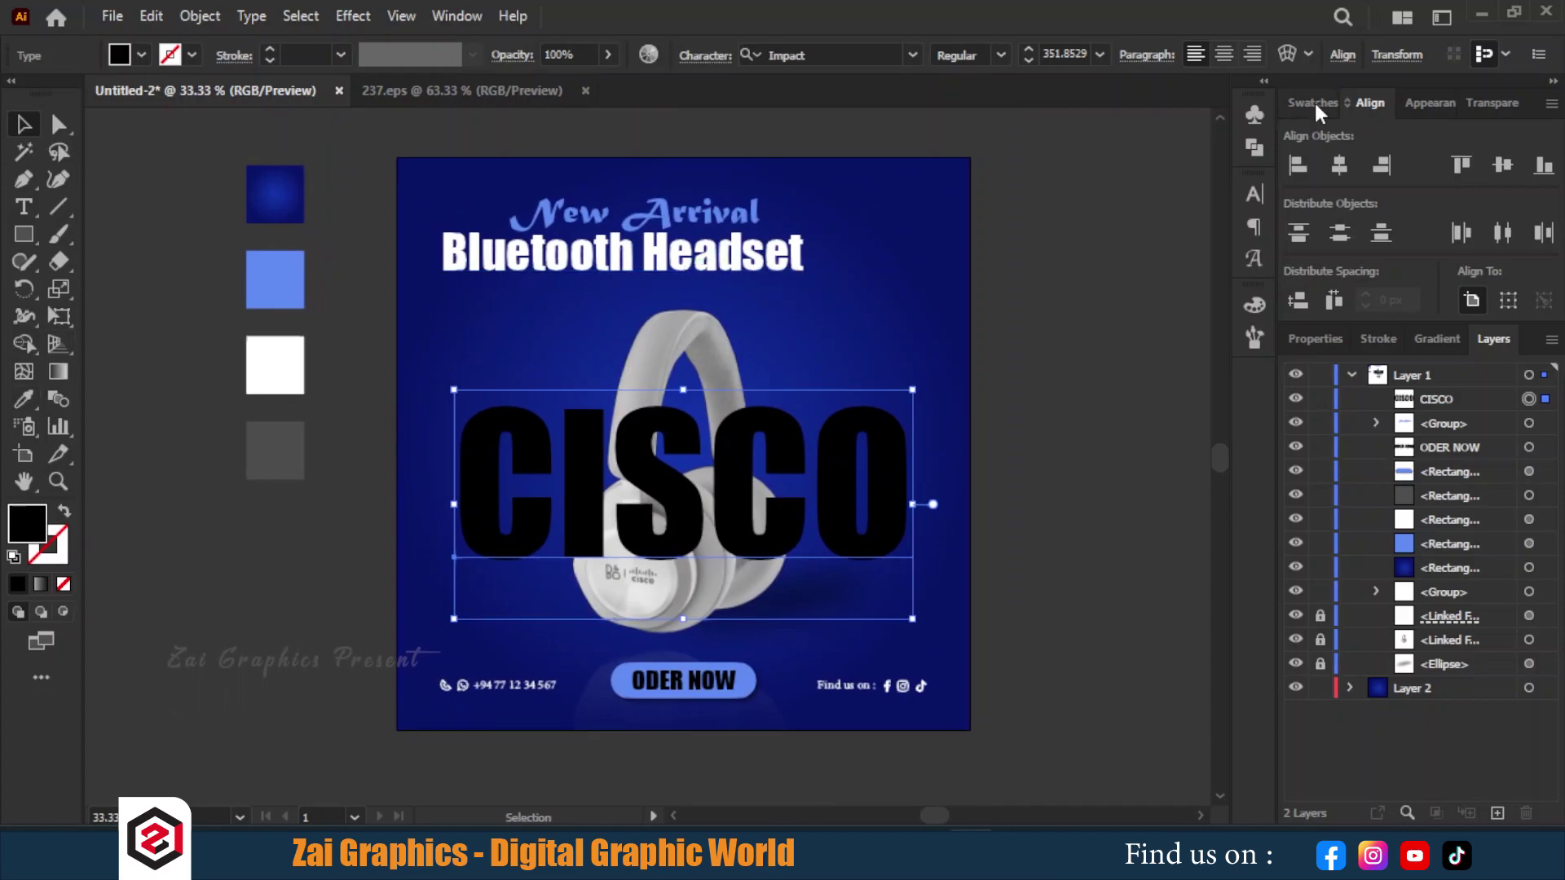
pyautogui.click(1314, 103)
# Step: Fill CISCO navy, set its blend mode to Overlay, and move it below the headphones
pyautogui.click(1310, 236)
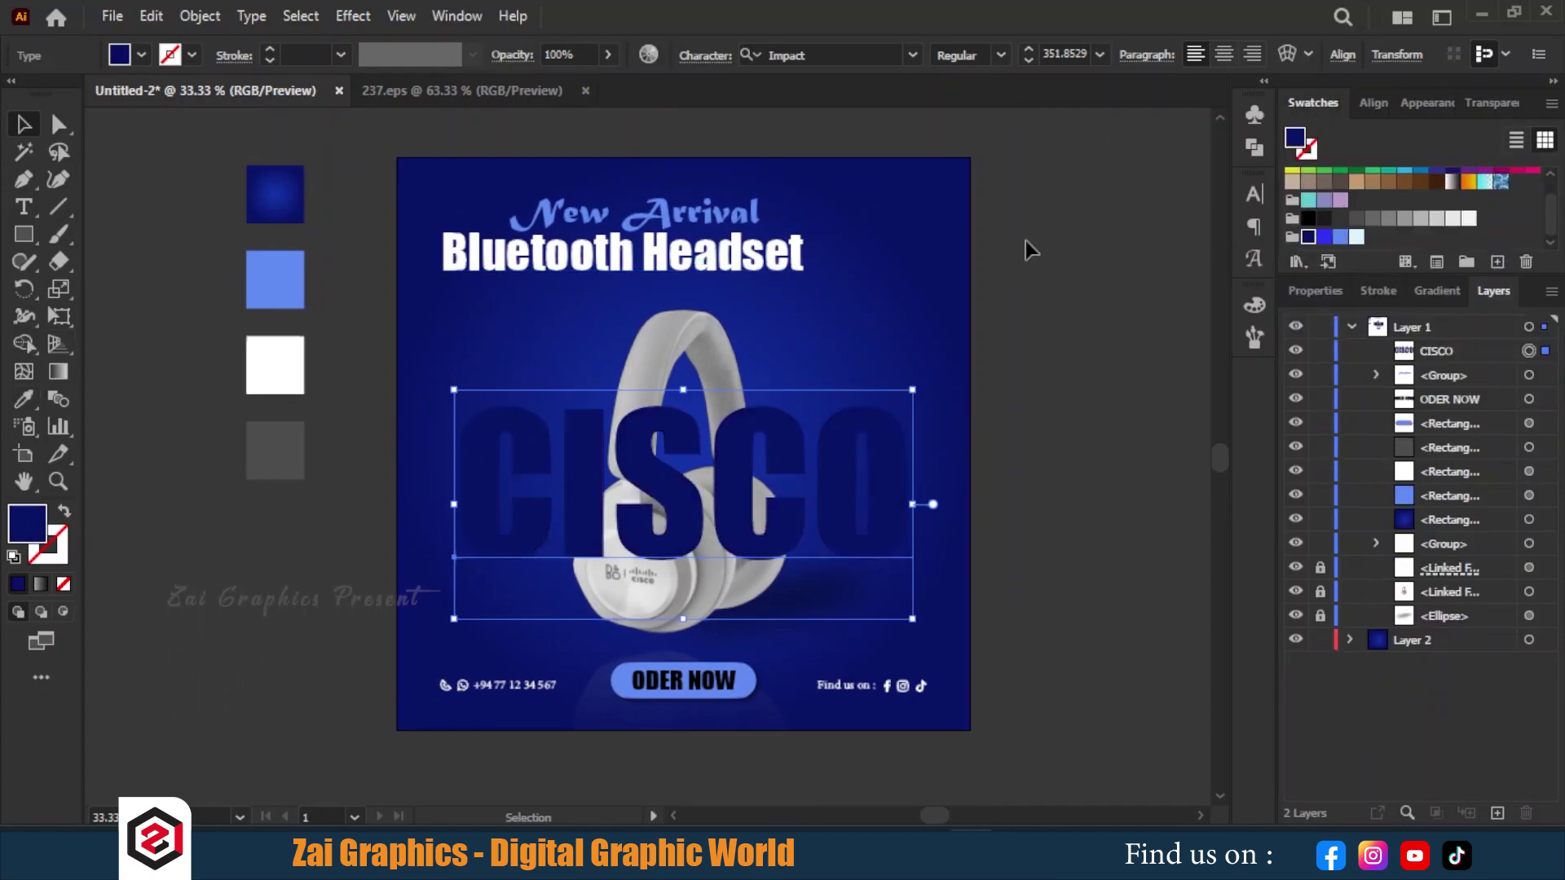
pyautogui.click(1471, 104)
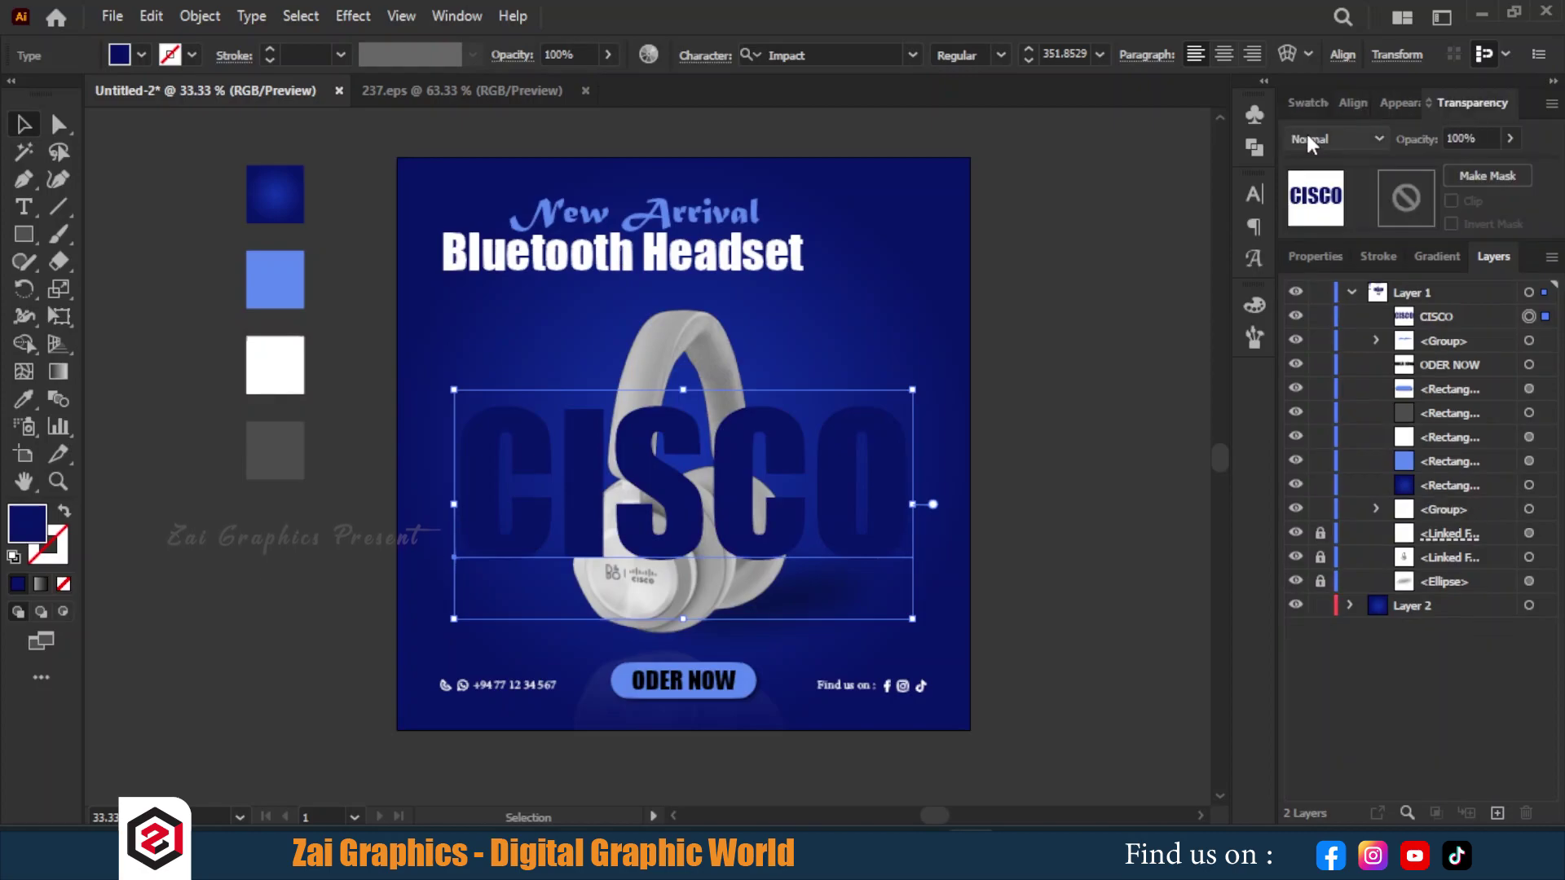
pyautogui.click(1344, 139)
pyautogui.click(1330, 356)
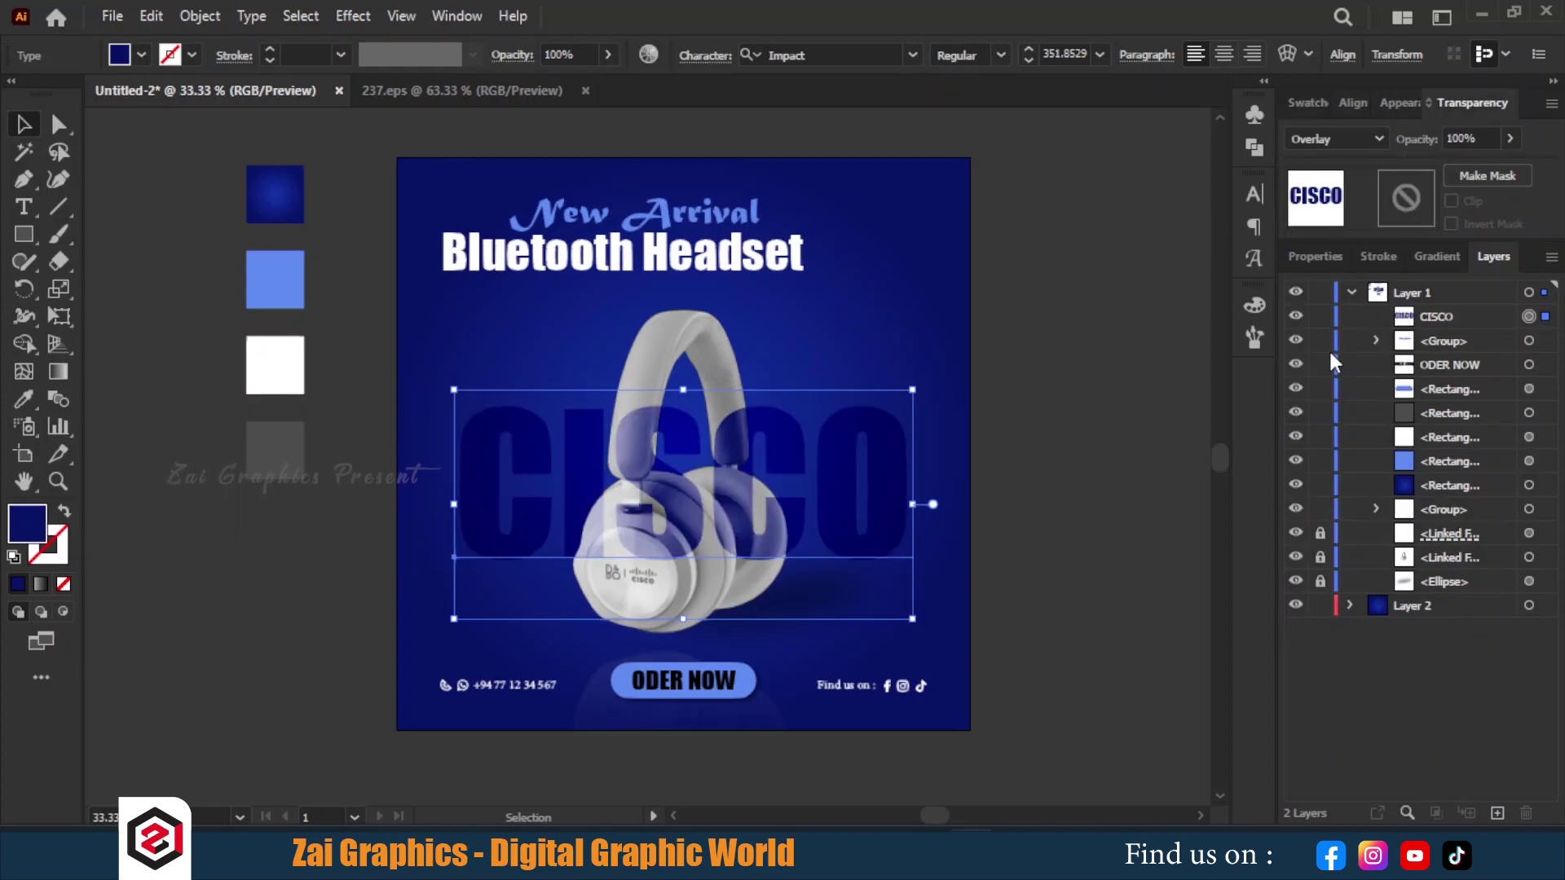
pyautogui.moveTo(1451, 317); pyautogui.dragTo(1441, 590)
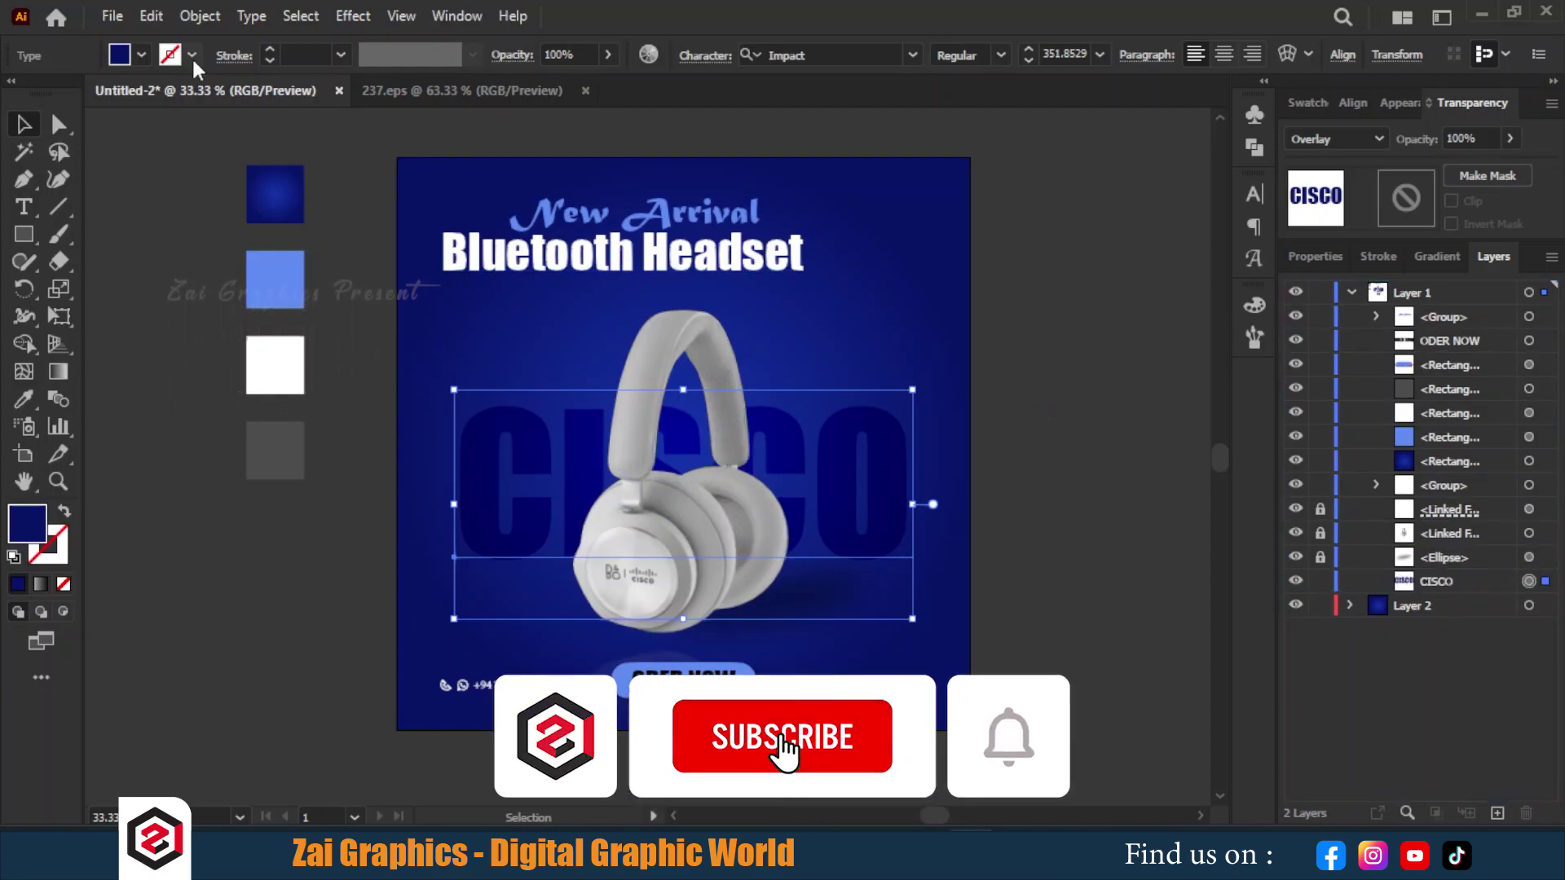
# Step: Copy CISCO, paste it in front, move the copy above everything, and remove its fill
pyautogui.click(151, 16)
pyautogui.click(196, 128)
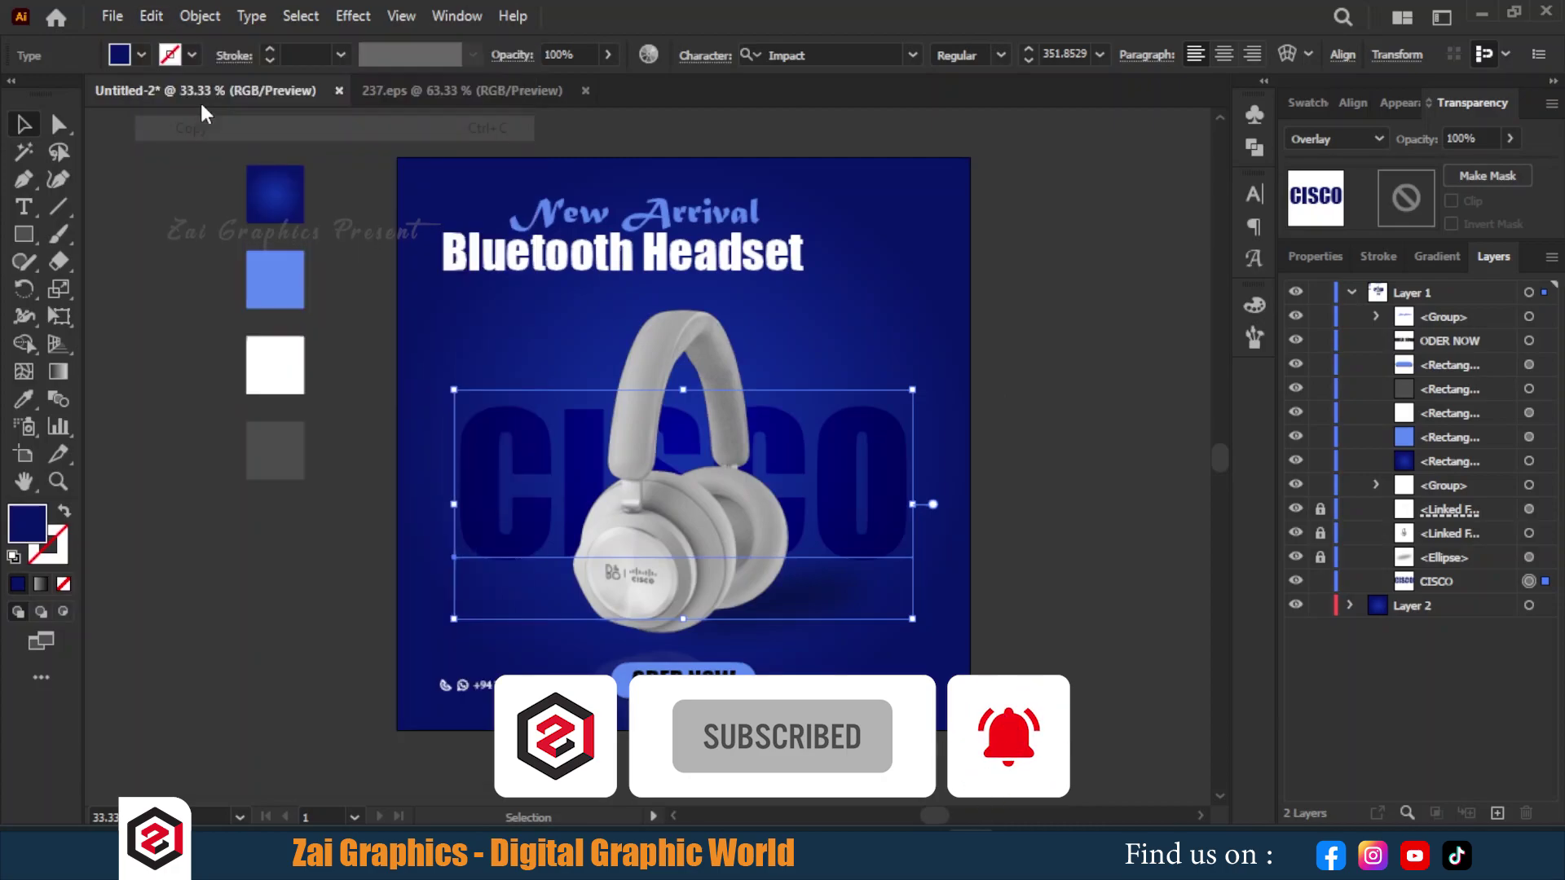
pyautogui.click(152, 16)
pyautogui.click(216, 178)
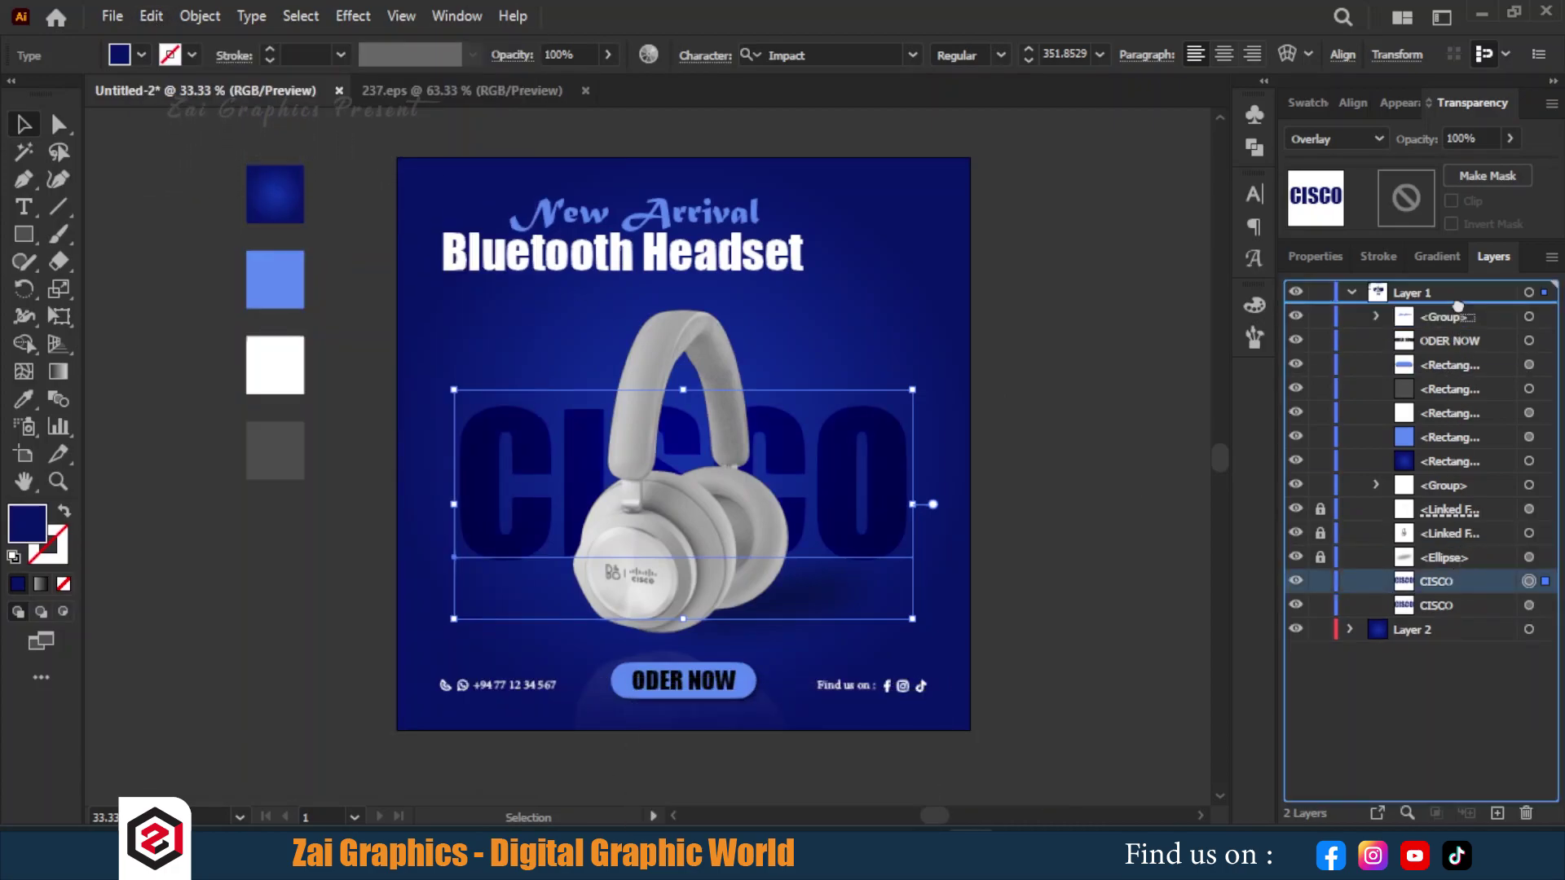
pyautogui.moveTo(1459, 580); pyautogui.dragTo(1443, 308)
pyautogui.click(1304, 102)
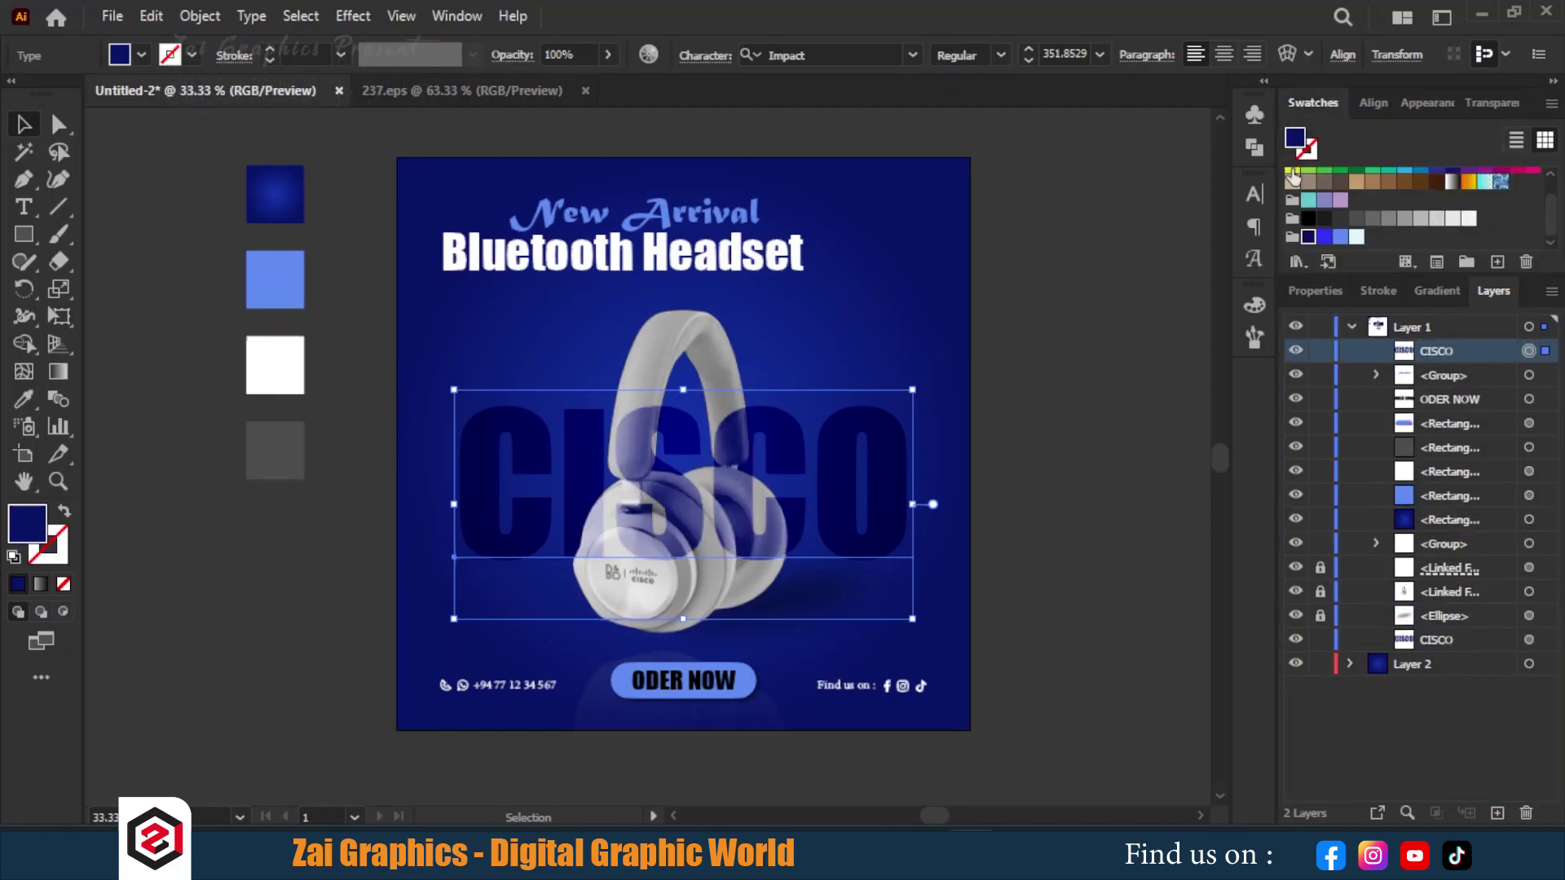
pyautogui.scroll(2, 1305, 186)
pyautogui.click(1292, 175)
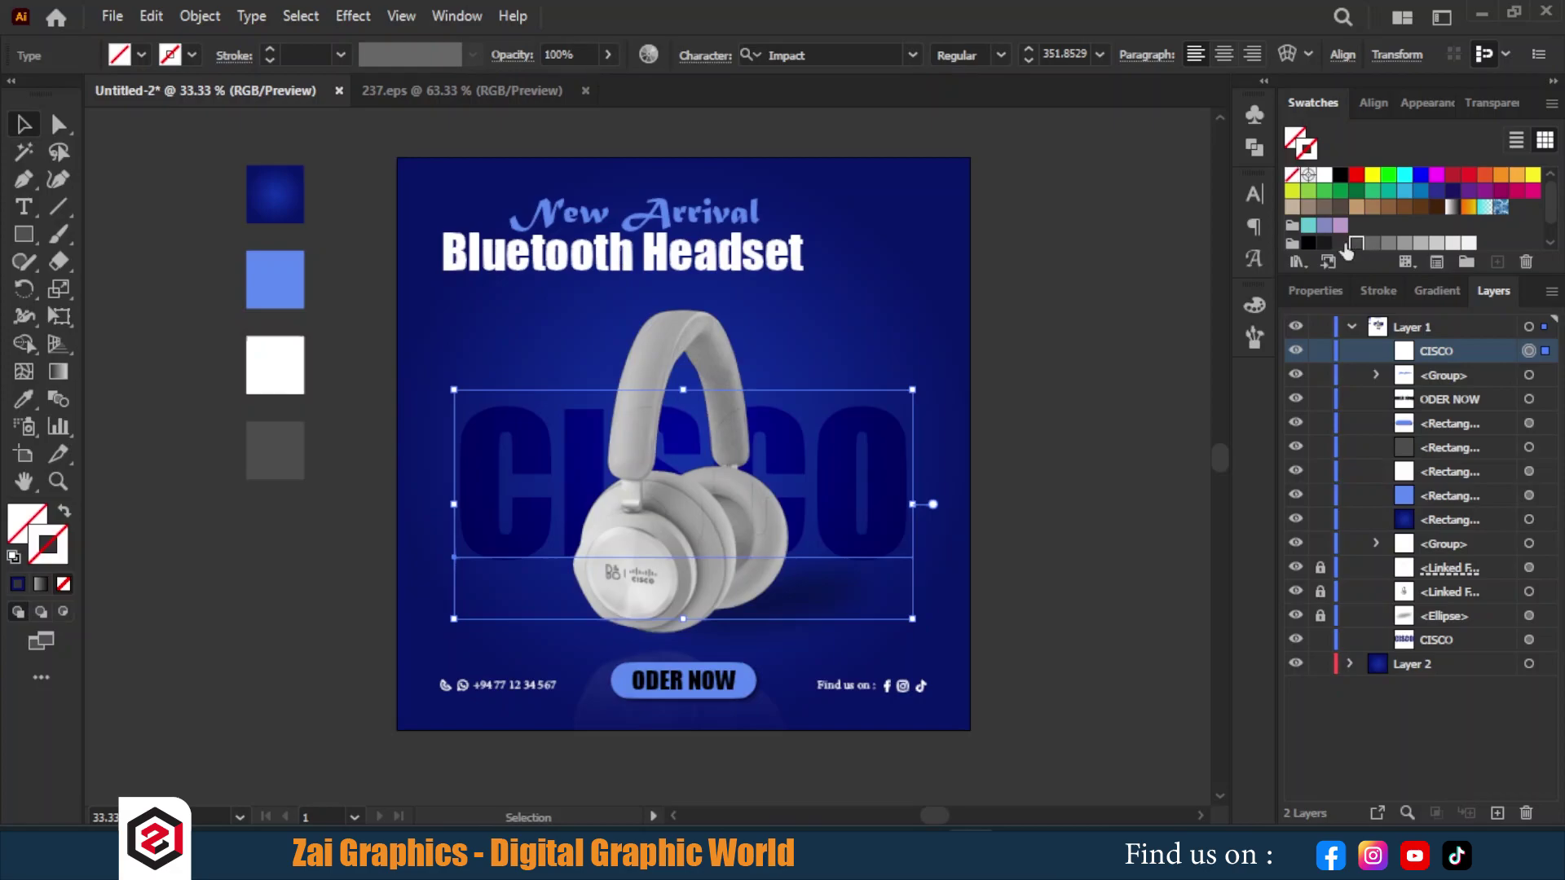
# Step: Give the CISCO copy a grey 4 pt outline and drop its opacity to 26%
pyautogui.click(1343, 244)
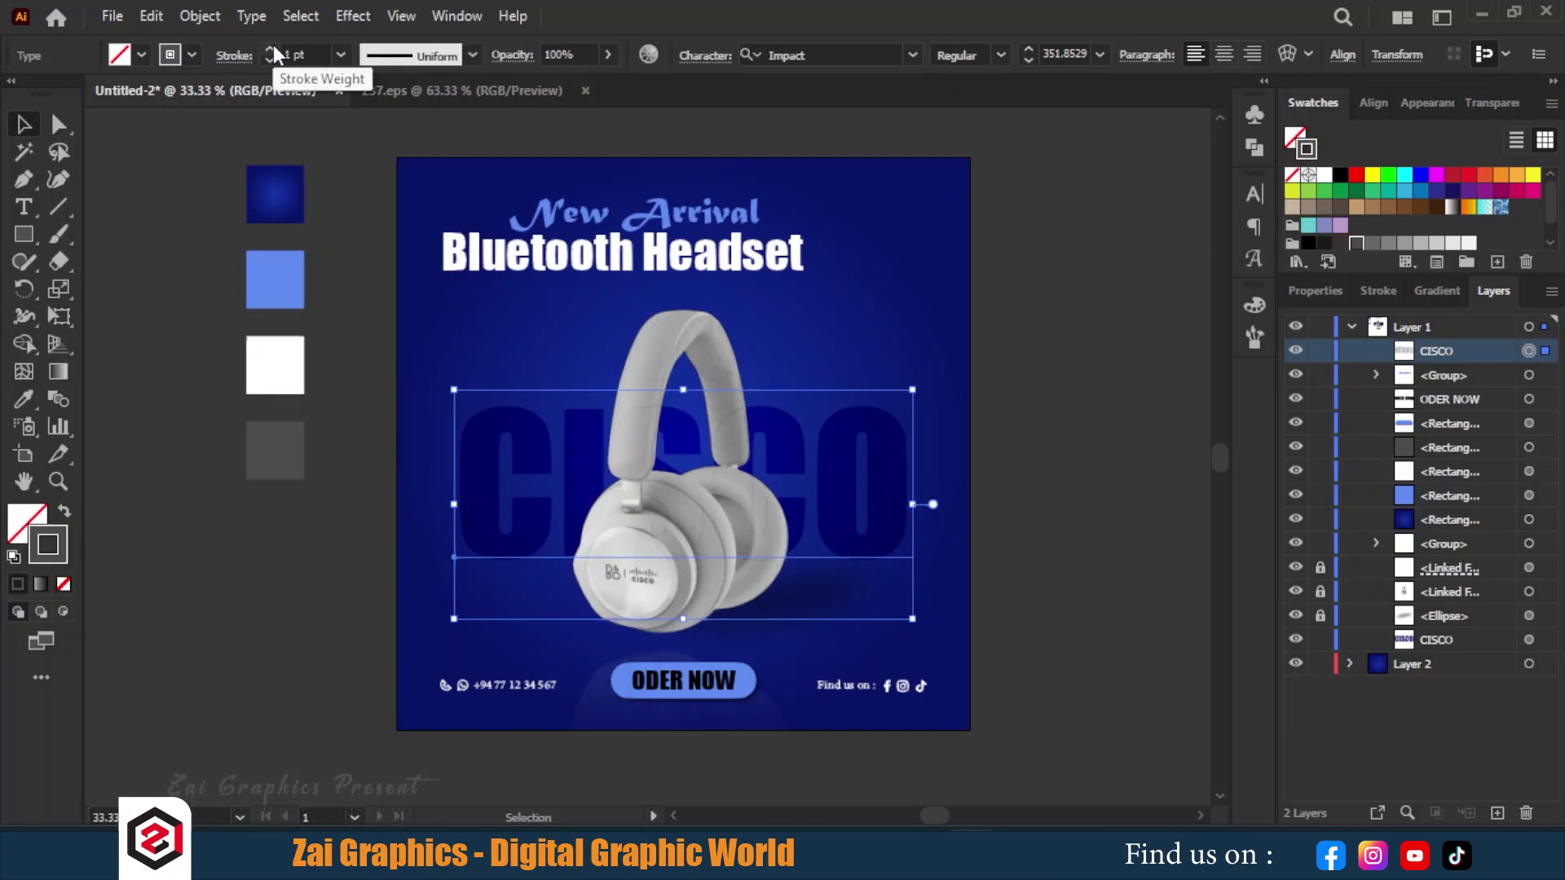
pyautogui.click(272, 50)
pyautogui.click(272, 49)
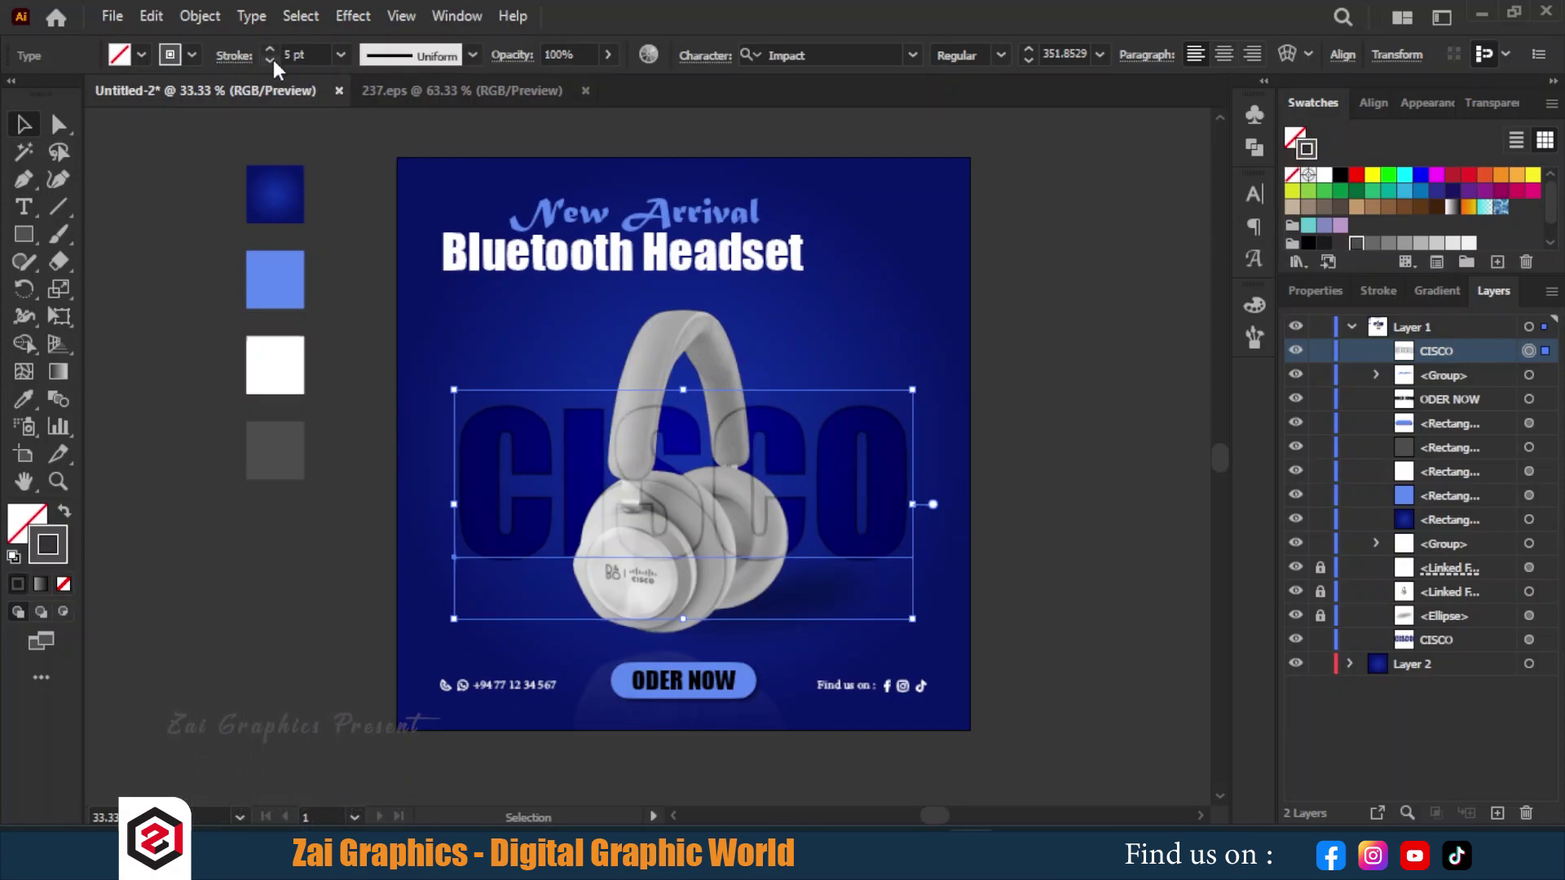
pyautogui.click(1371, 242)
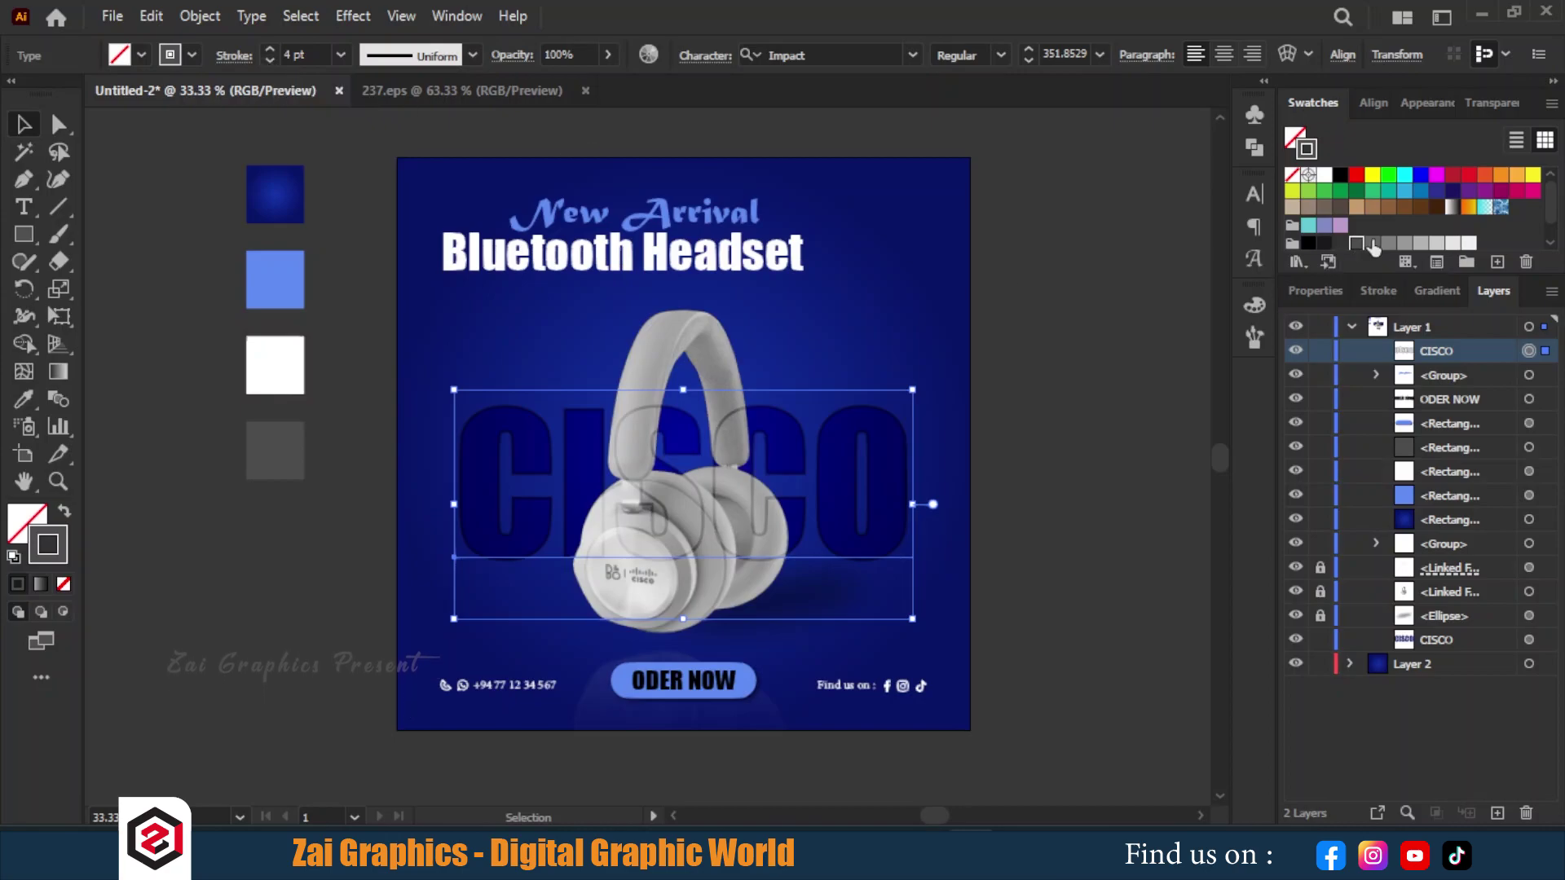
pyautogui.click(1024, 360)
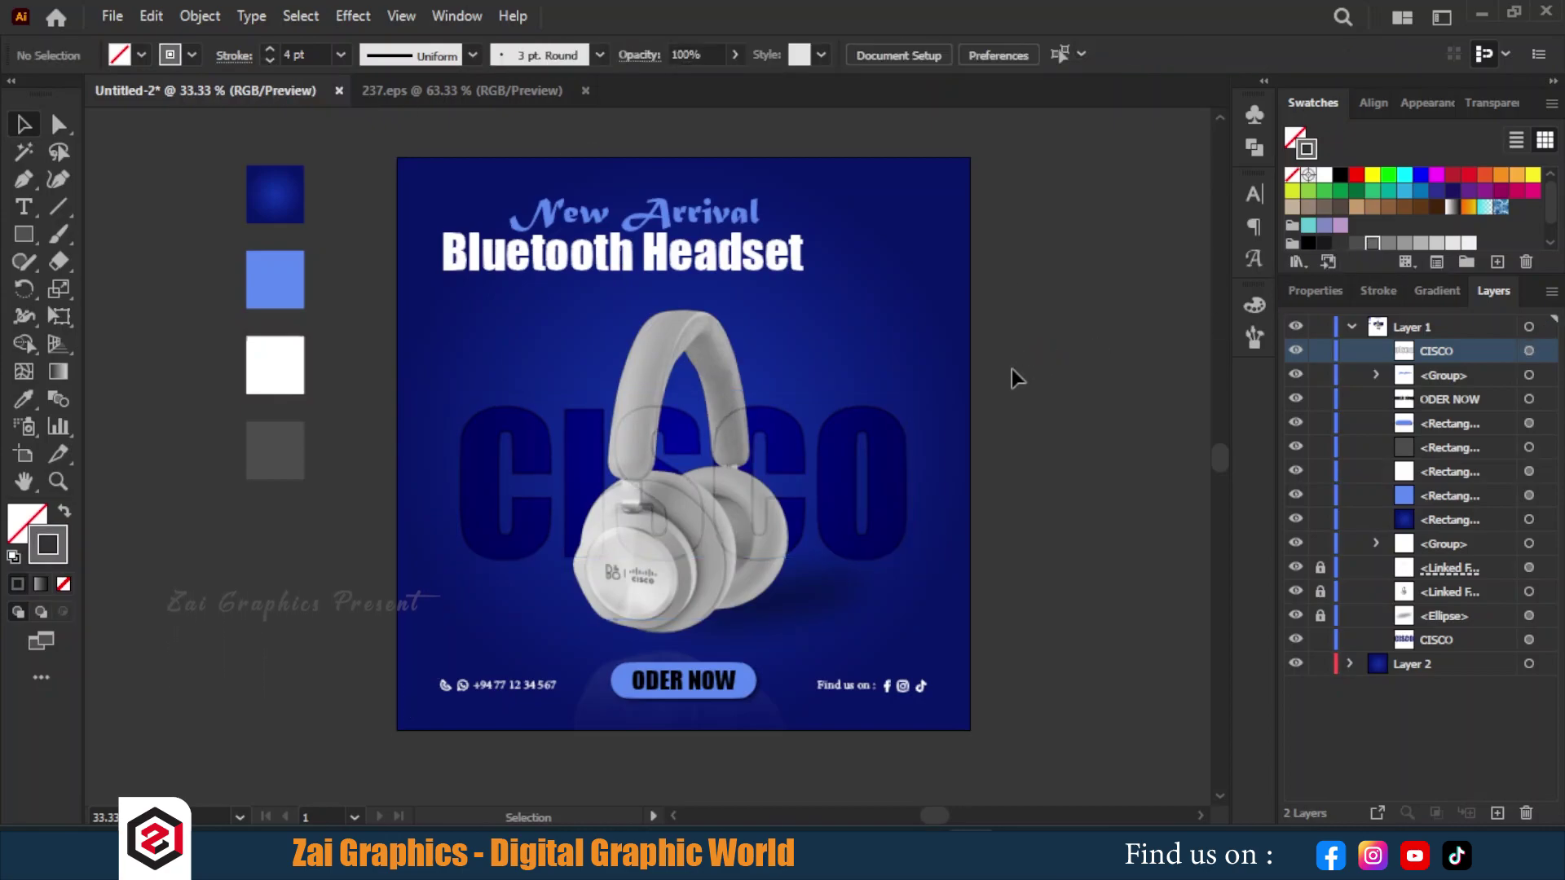
pyautogui.moveTo(863, 517); pyautogui.dragTo(892, 459)
pyautogui.click(607, 54)
pyautogui.moveTo(607, 82); pyautogui.dragTo(571, 83)
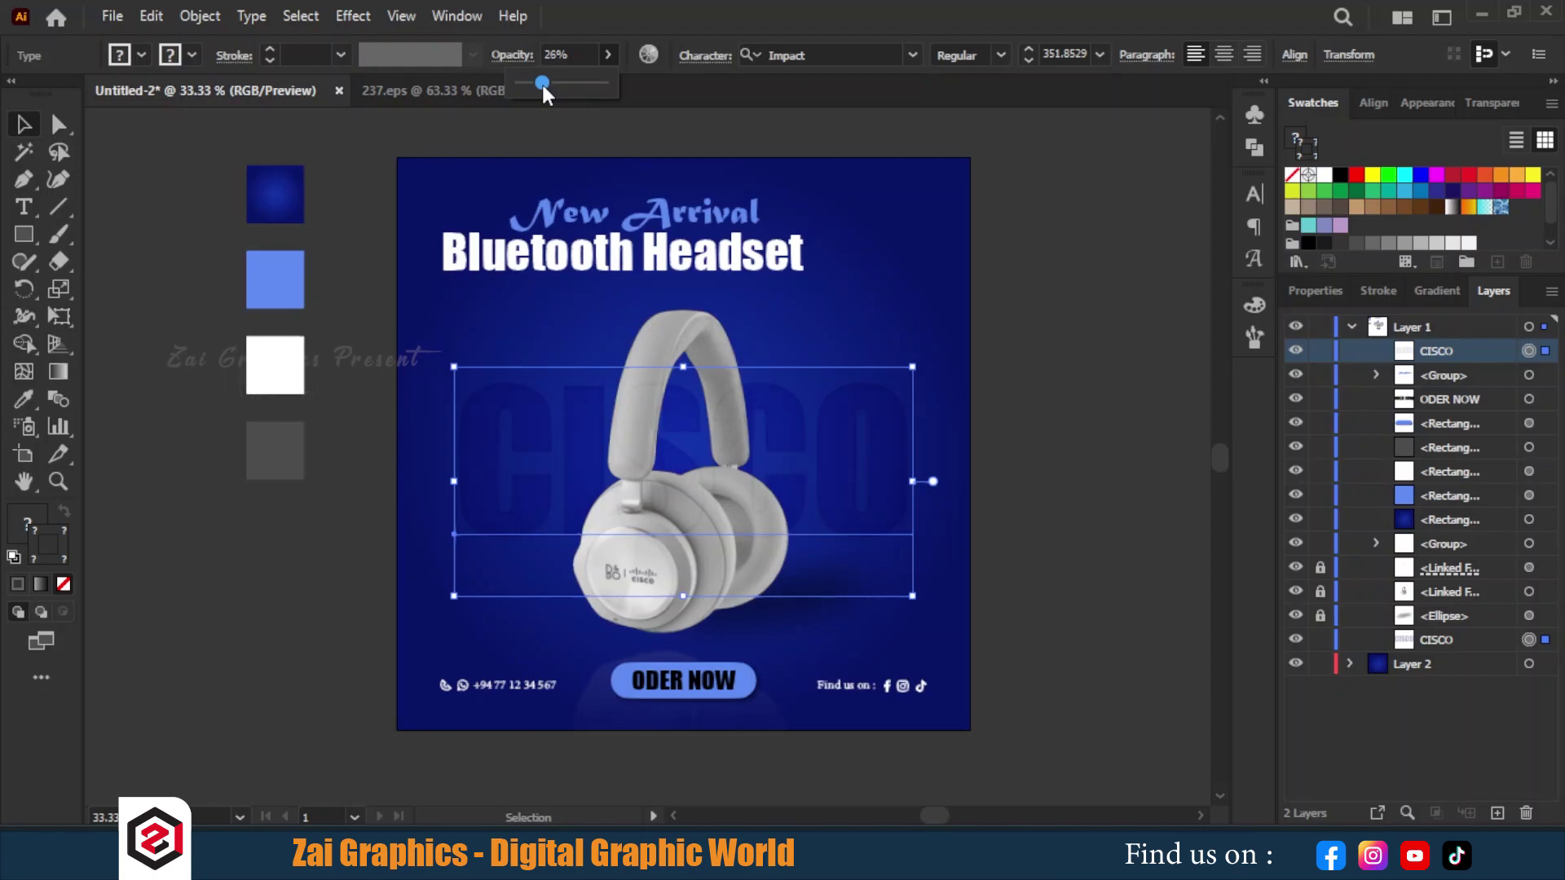
pyautogui.click(1099, 336)
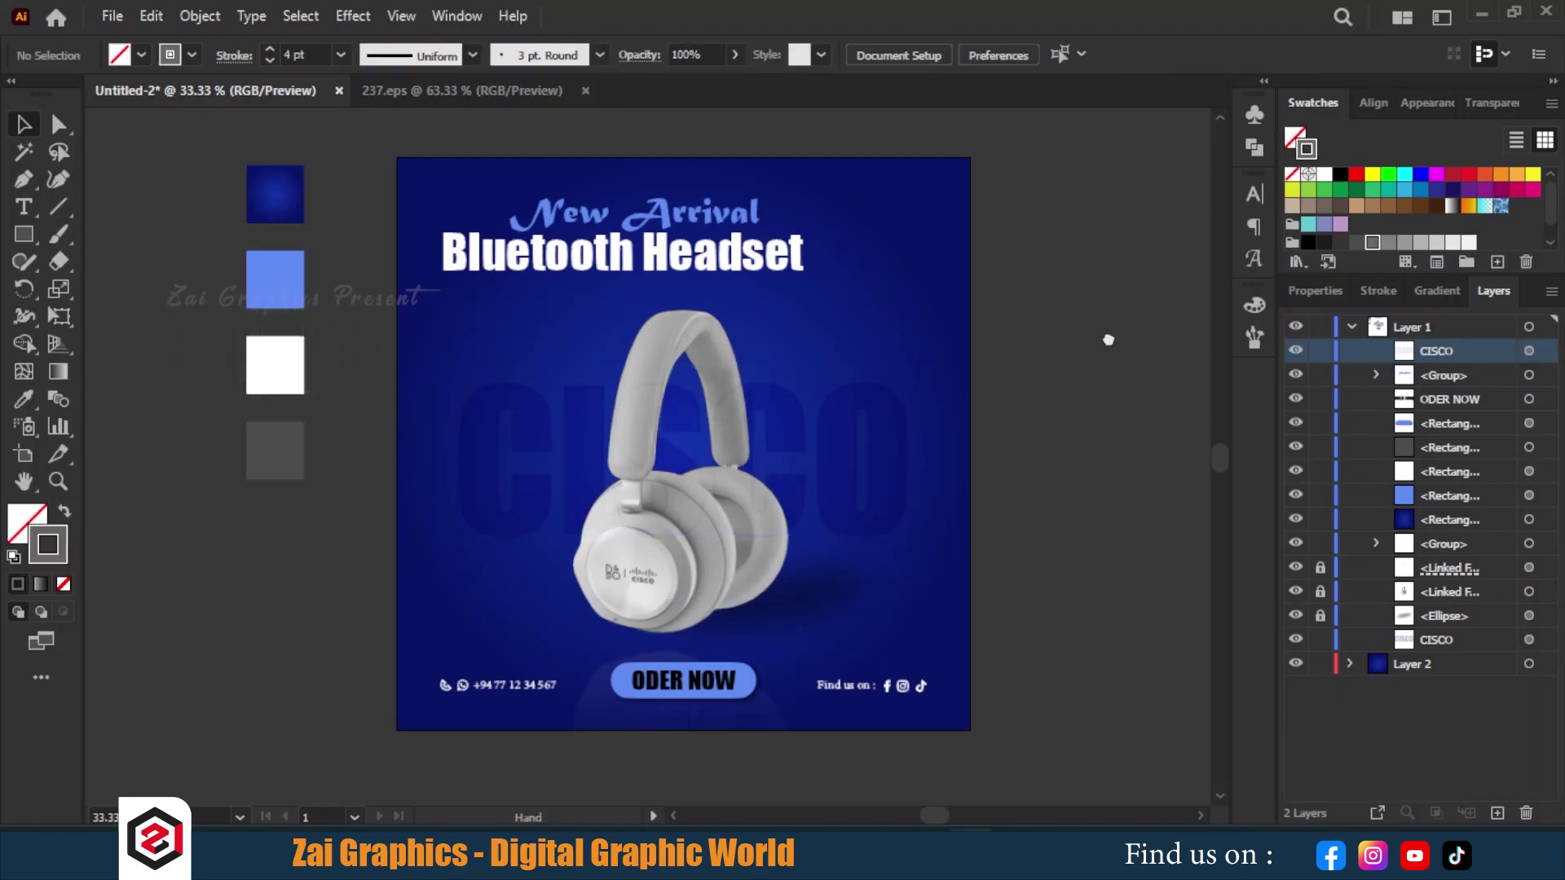
# Step: Turn on View > Trim View to hide the off-artboard colour squares
pyautogui.click(393, 17)
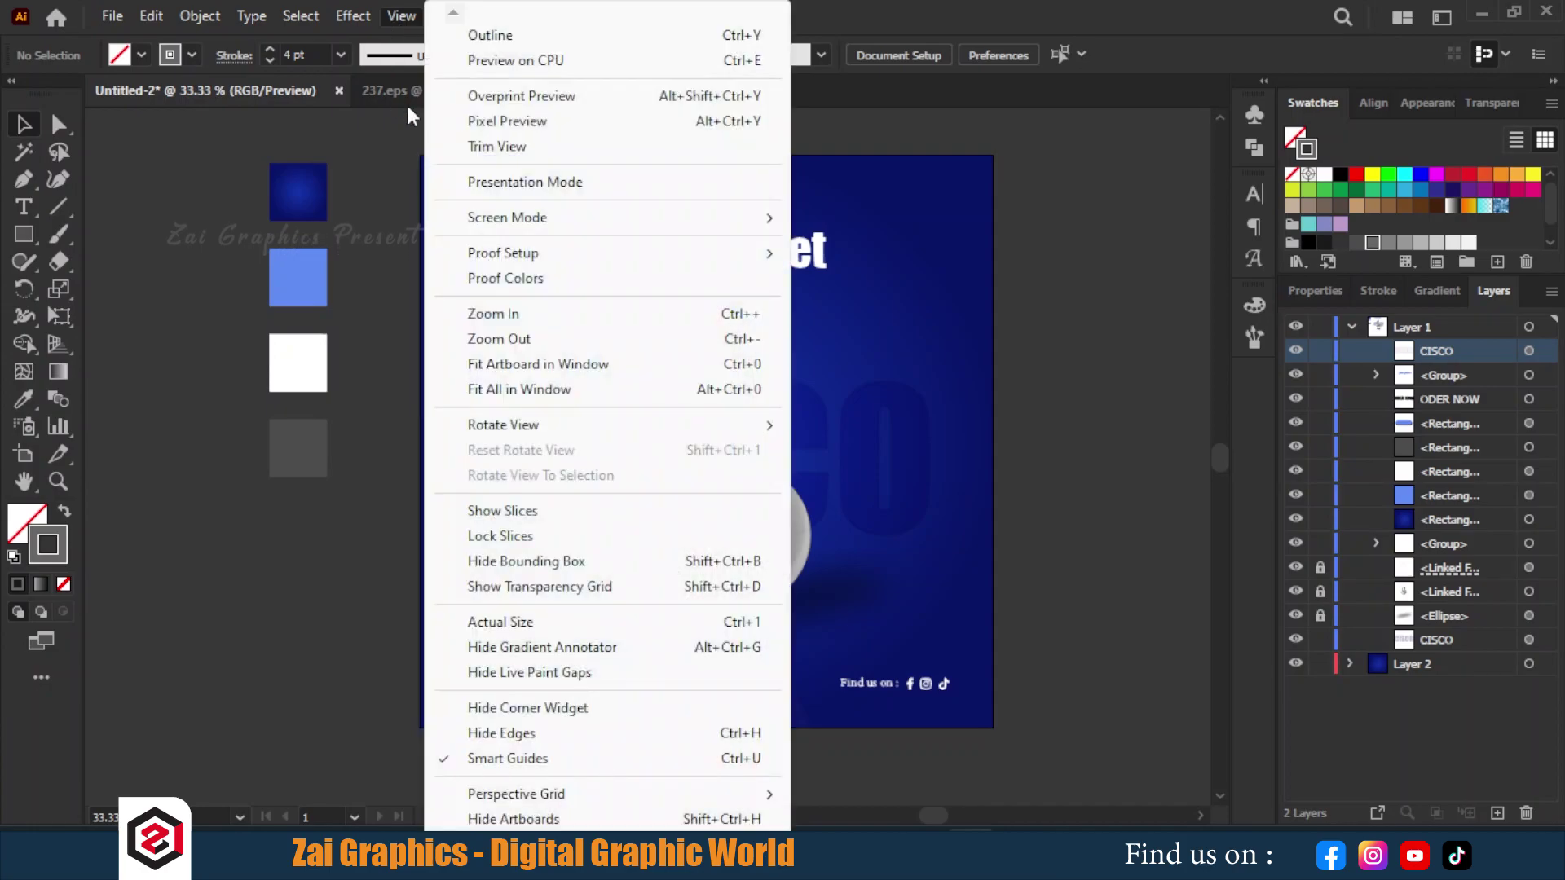
pyautogui.click(458, 145)
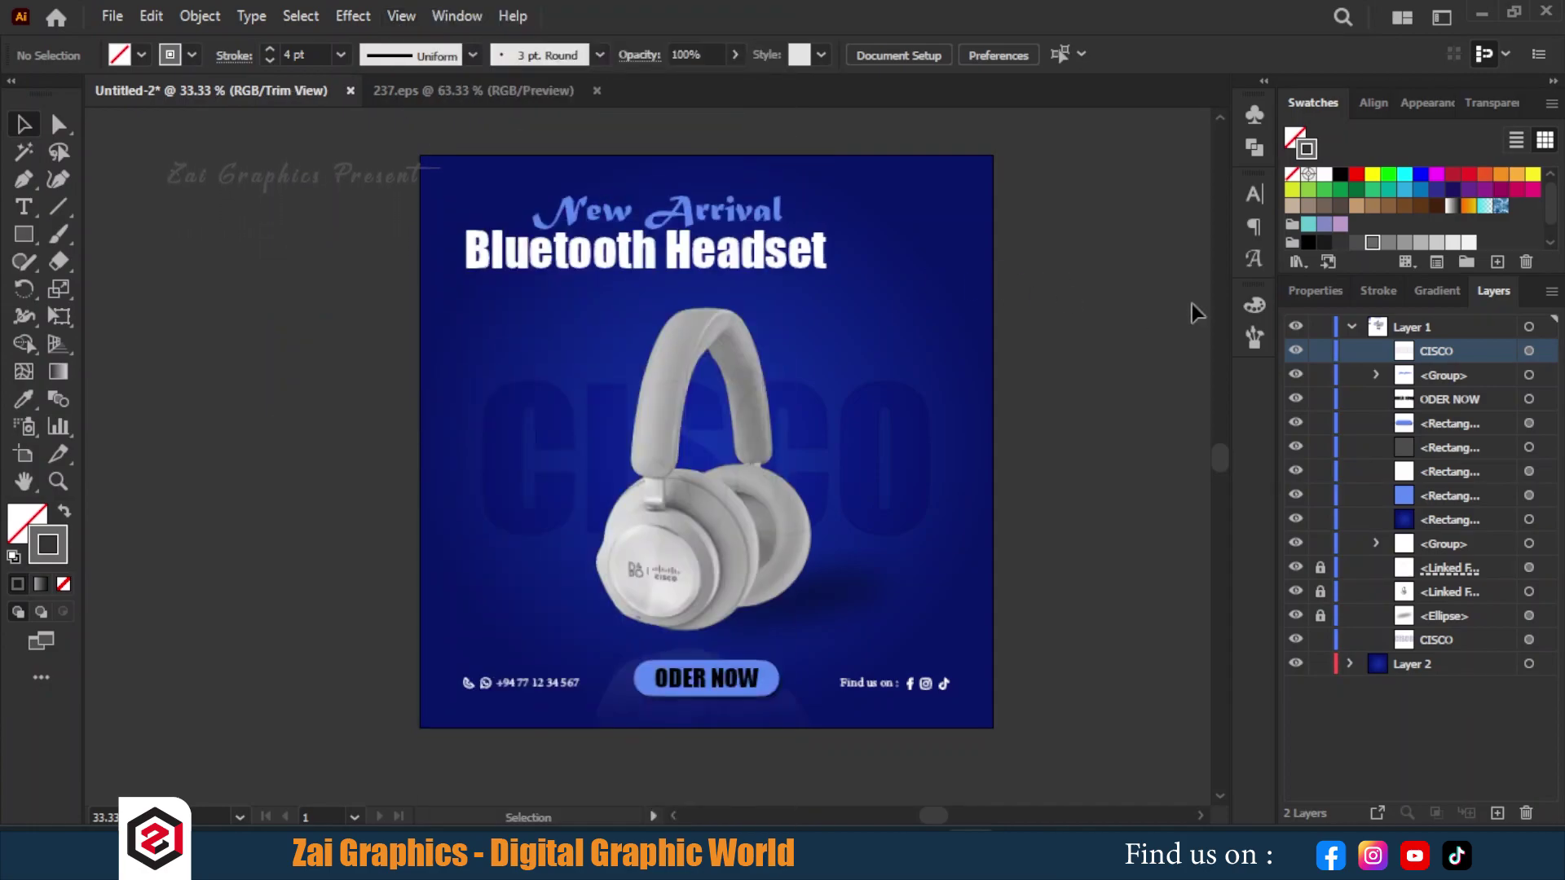